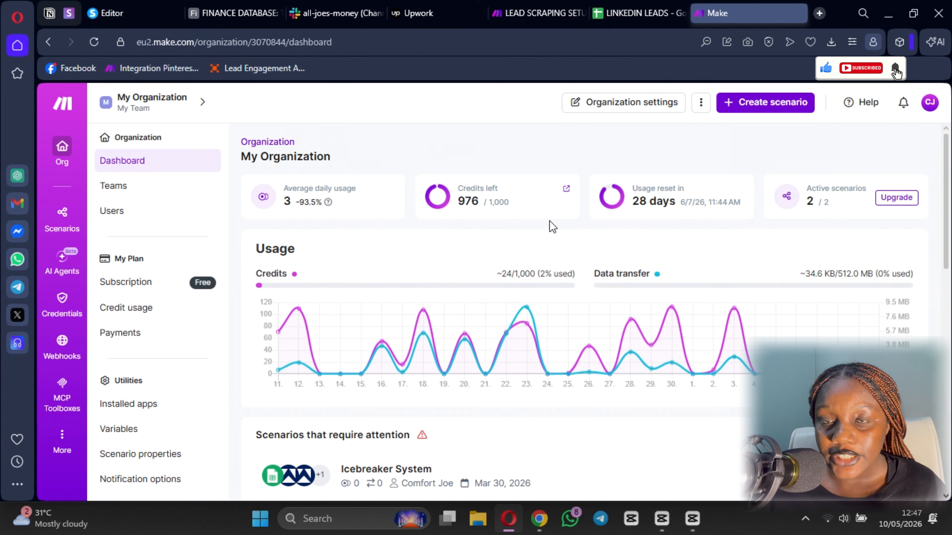
- Create a new blank scenario from the Make organization dashboard
{"action": "left_click", "coordinate": [757, 102]}
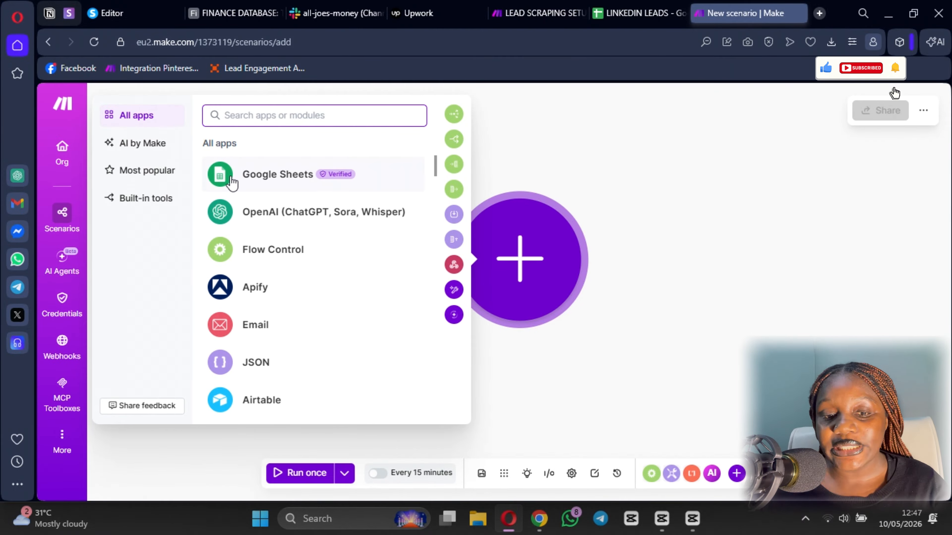
- Search the app picker for Google Maps and add its Search For Places module
{"action": "type", "text": "google maps"}
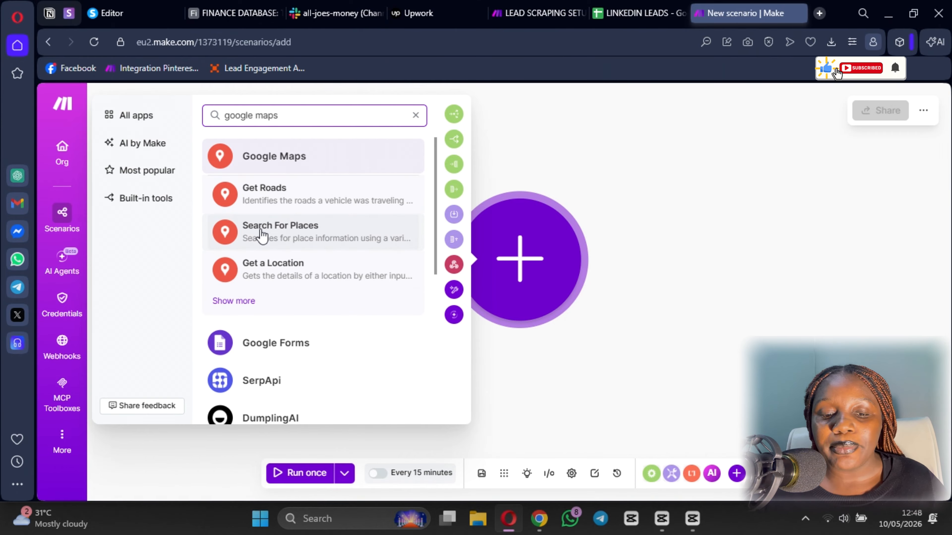
{"action": "left_click", "coordinate": [262, 235]}
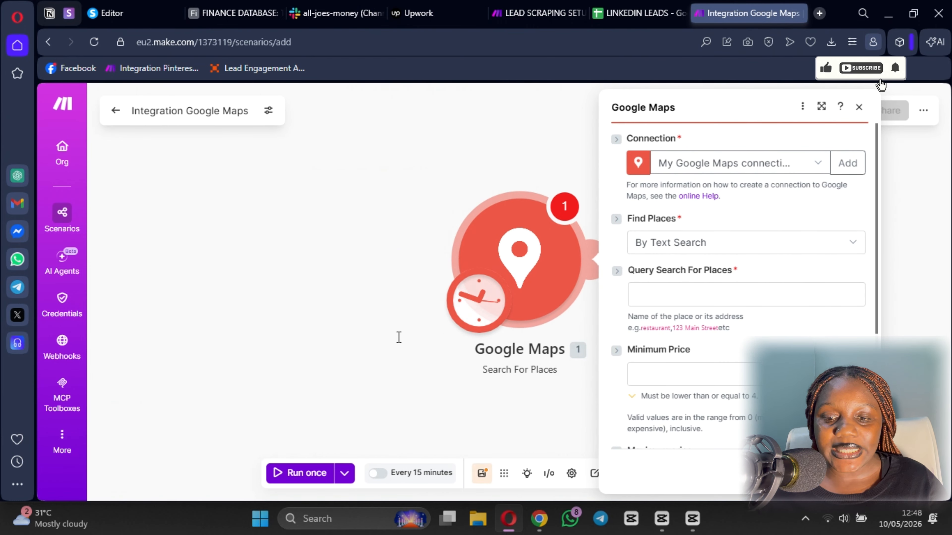
- Open console.cloud.google.com in a new tab, then the Google Maps connection online help
{"action": "left_click", "coordinate": [383, 191]}
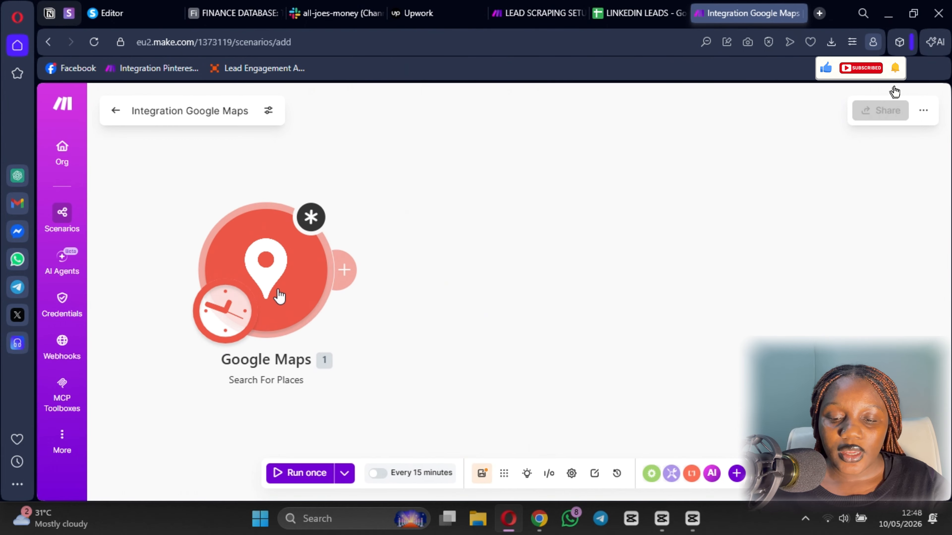
{"action": "left_click", "coordinate": [279, 296]}
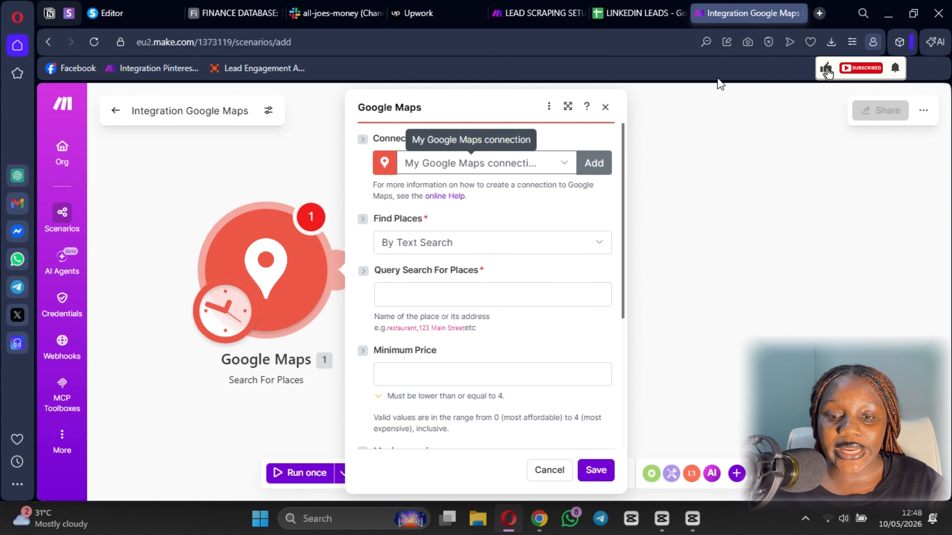
{"action": "left_click", "coordinate": [820, 14]}
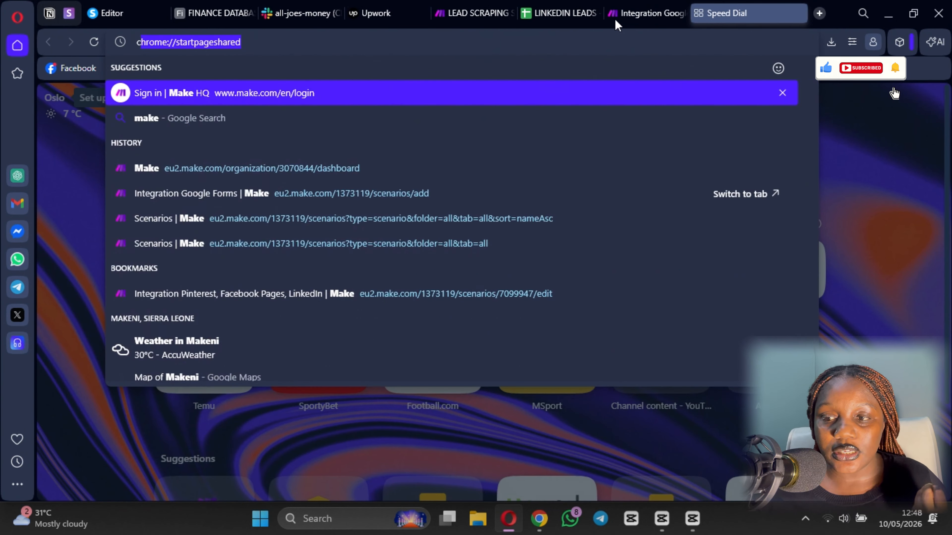
{"action": "type", "text": "console.cloud.google.com/auth/overview?project=turnkey-science-491112-s1"}
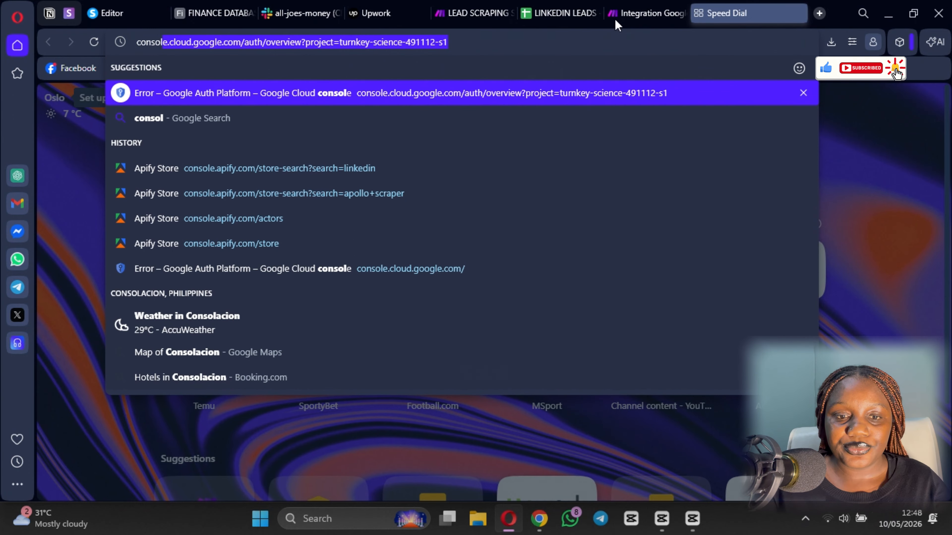
{"action": "key", "text": "Return"}
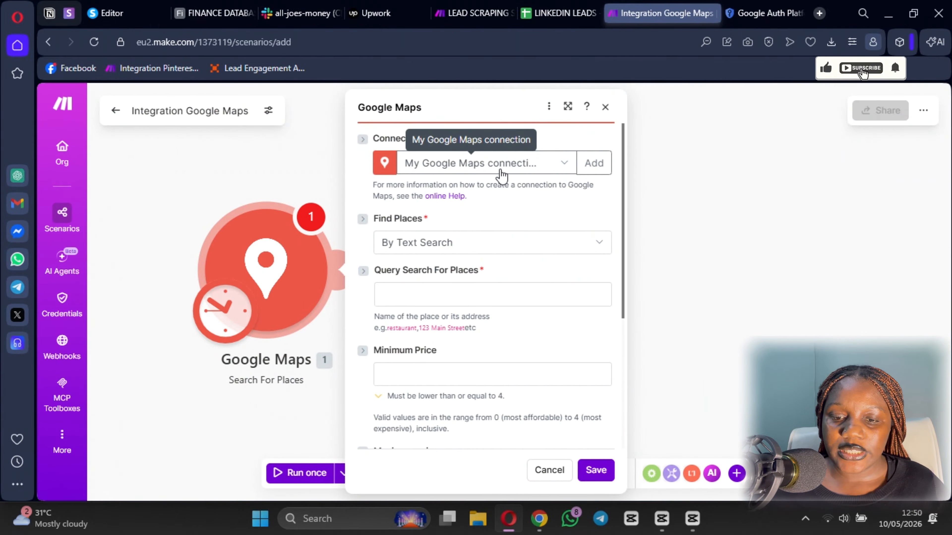
{"action": "left_click", "coordinate": [445, 196]}
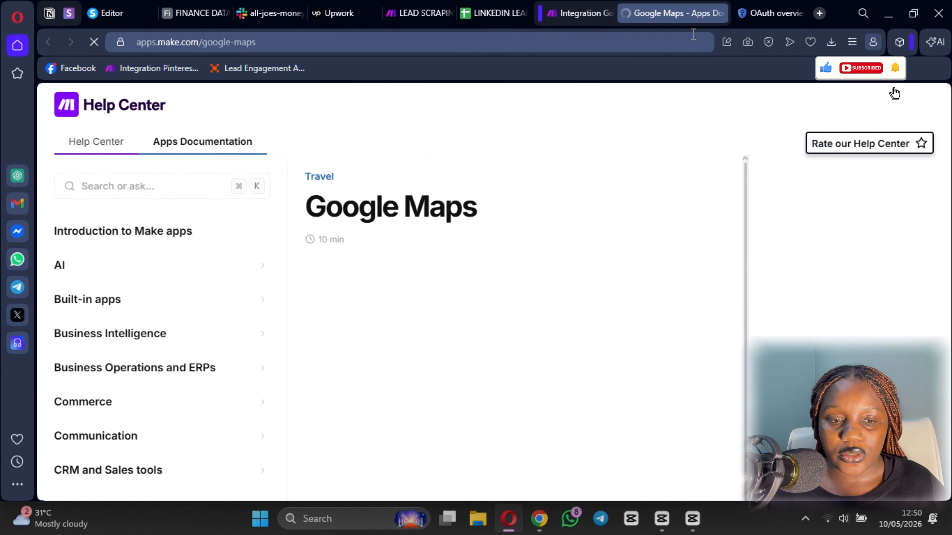
- Scroll to 'Enable APIs for Google Maps' and open the Google Maps Platform API documentation
{"action": "scroll", "coordinate": [431, 292], "scroll_direction": "down", "scroll_amount": 8}
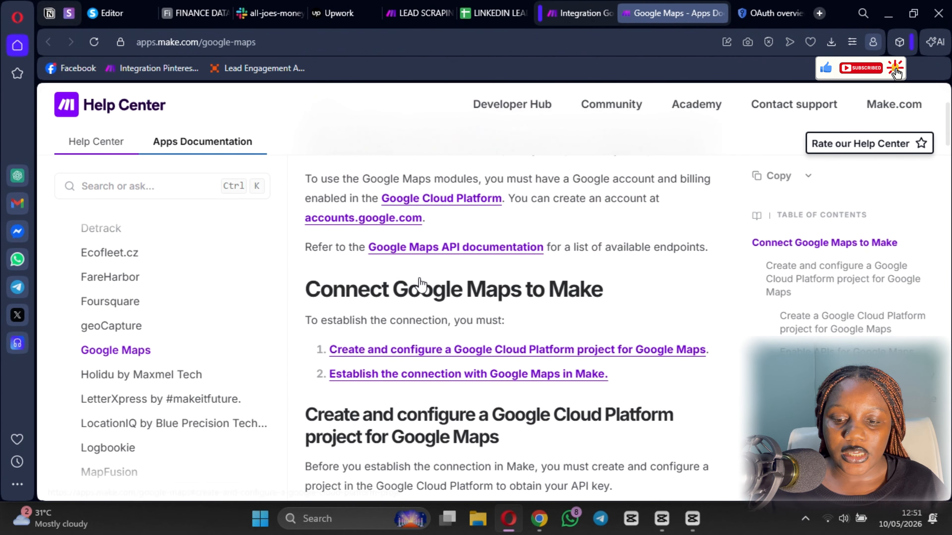
{"action": "scroll", "coordinate": [390, 244], "scroll_direction": "down", "scroll_amount": 8}
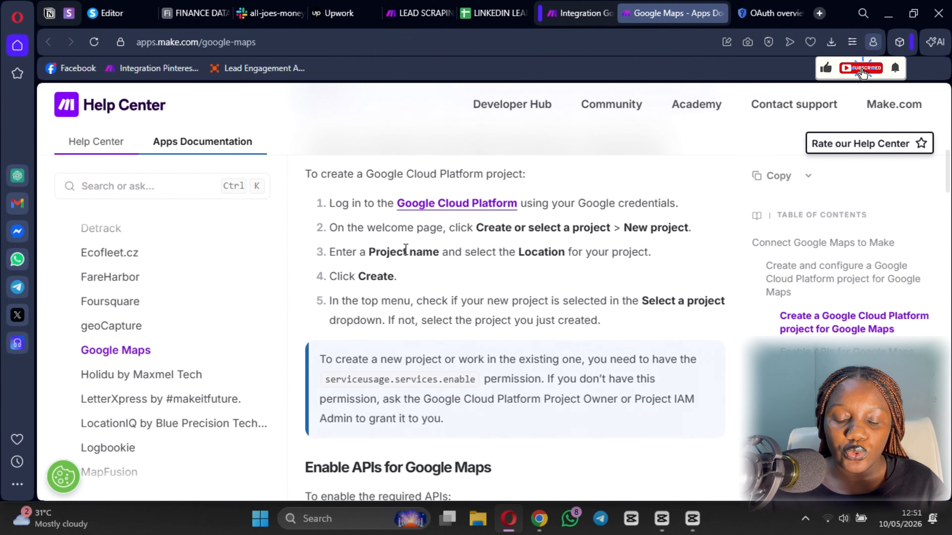
{"action": "scroll", "coordinate": [409, 243], "scroll_direction": "down", "scroll_amount": 7}
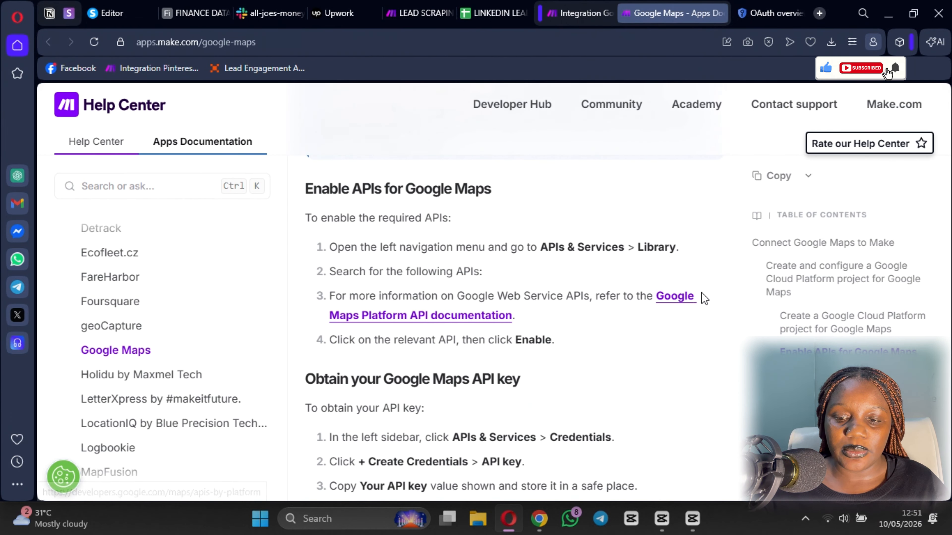
{"action": "left_click", "coordinate": [686, 296]}
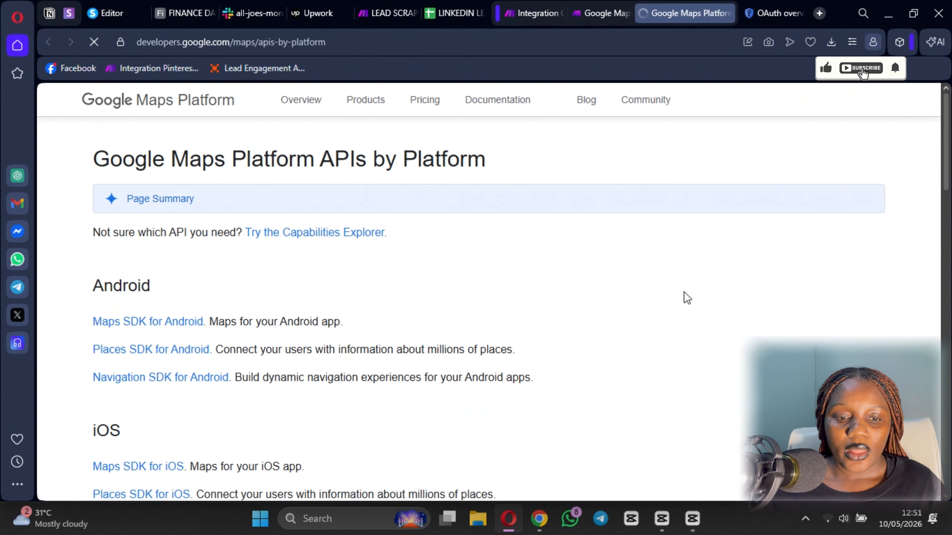
- Browse the Web Service APIs list, then go back to the Google Cloud OAuth overview
{"action": "scroll", "coordinate": [218, 296], "scroll_direction": "down", "scroll_amount": 8}
{"action": "scroll", "coordinate": [224, 244], "scroll_direction": "up", "scroll_amount": 4}
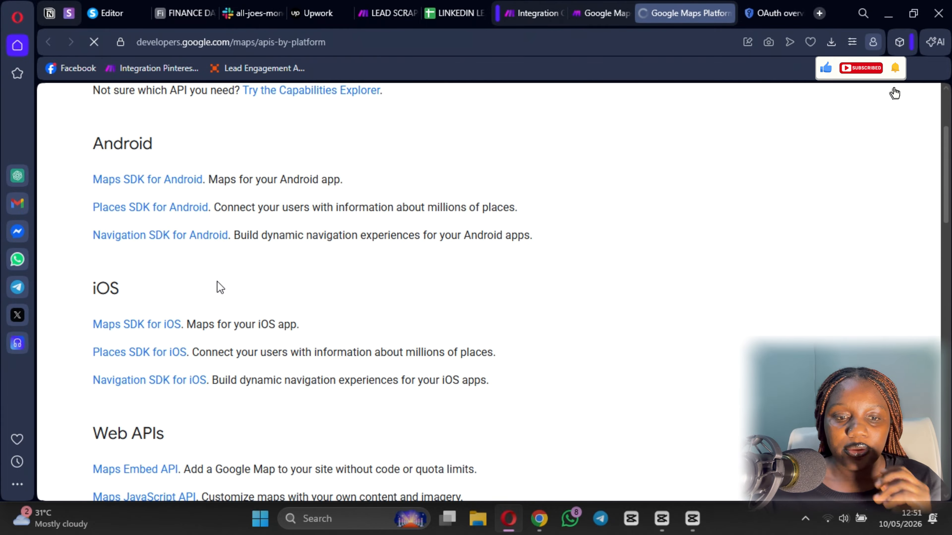
{"action": "scroll", "coordinate": [221, 285], "scroll_direction": "down", "scroll_amount": 4}
{"action": "scroll", "coordinate": [232, 266], "scroll_direction": "up", "scroll_amount": 2}
{"action": "scroll", "coordinate": [234, 269], "scroll_direction": "down", "scroll_amount": 12}
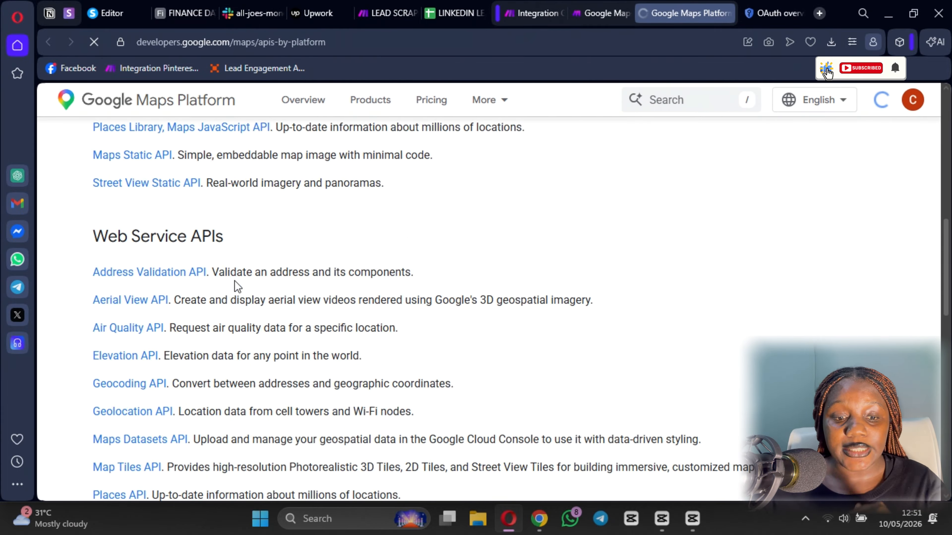
{"action": "scroll", "coordinate": [259, 277], "scroll_direction": "up", "scroll_amount": 3}
{"action": "scroll", "coordinate": [261, 282], "scroll_direction": "up", "scroll_amount": 4}
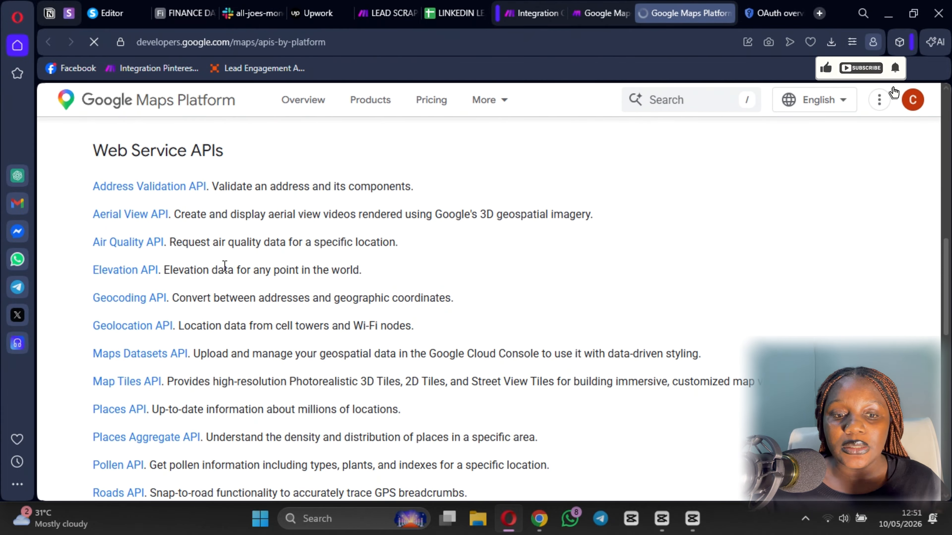
{"action": "scroll", "coordinate": [132, 270], "scroll_direction": "down", "scroll_amount": 8}
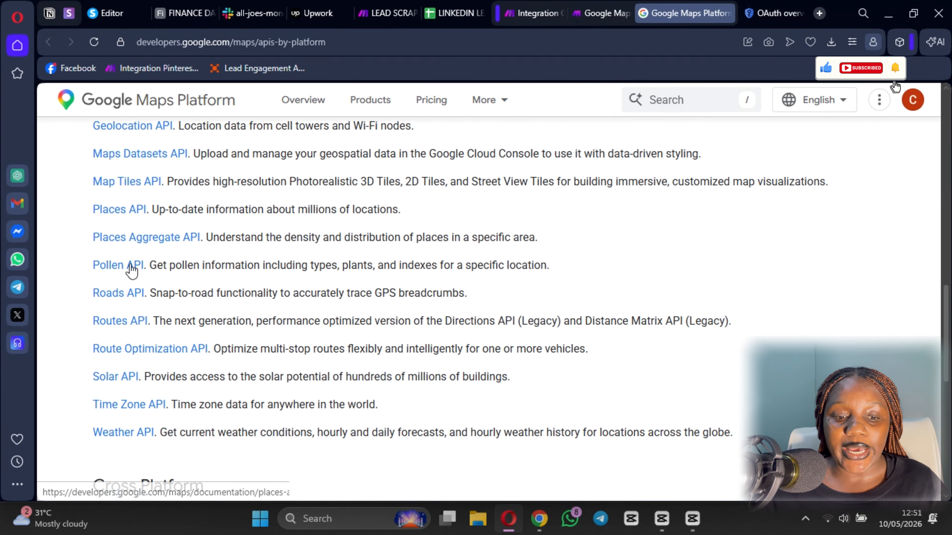
{"action": "scroll", "coordinate": [186, 310], "scroll_direction": "up", "scroll_amount": 2}
{"action": "left_click", "coordinate": [769, 14]}
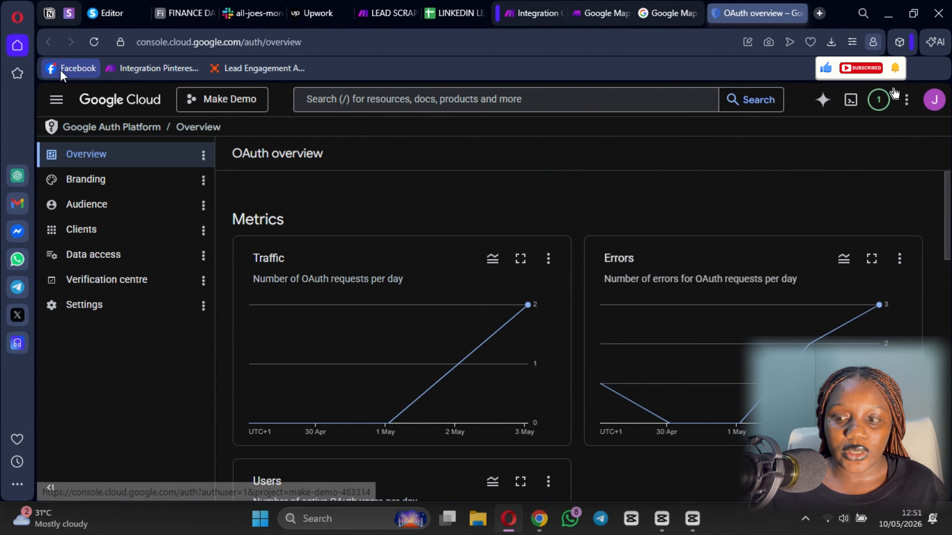
- Switch to the Google Maps project and open its Enabled APIs and services page
{"action": "left_click", "coordinate": [237, 104]}
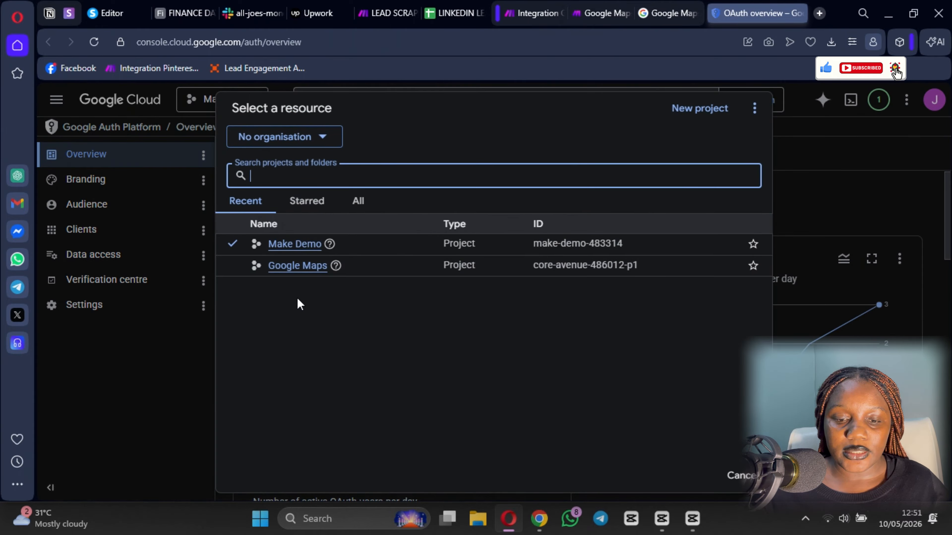
{"action": "left_click", "coordinate": [297, 267]}
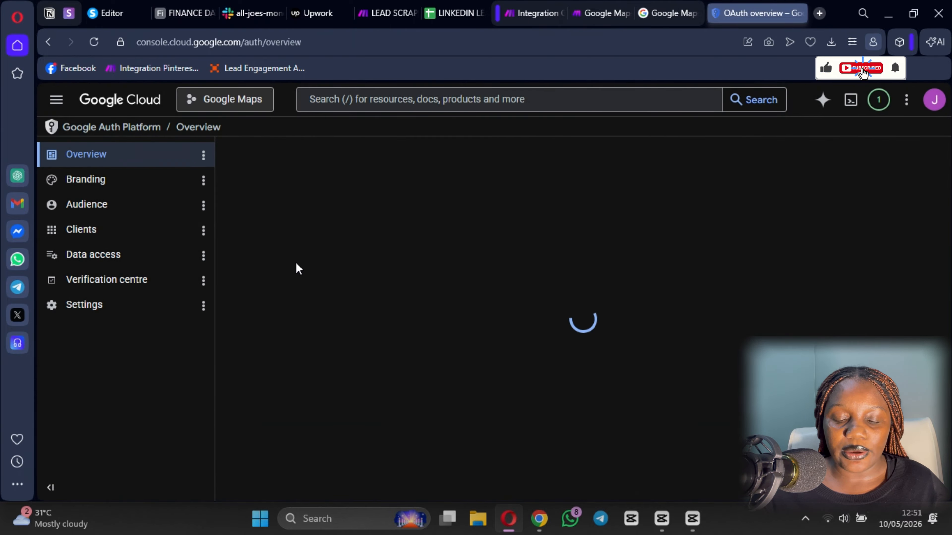
{"action": "left_click", "coordinate": [57, 99]}
{"action": "mouse_move", "coordinate": [158, 351]}
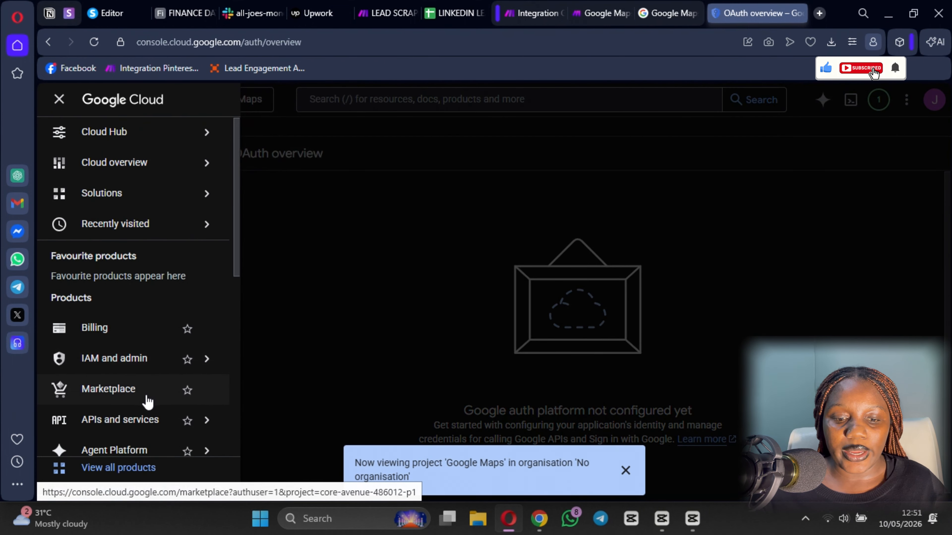
{"action": "mouse_move", "coordinate": [150, 425]}
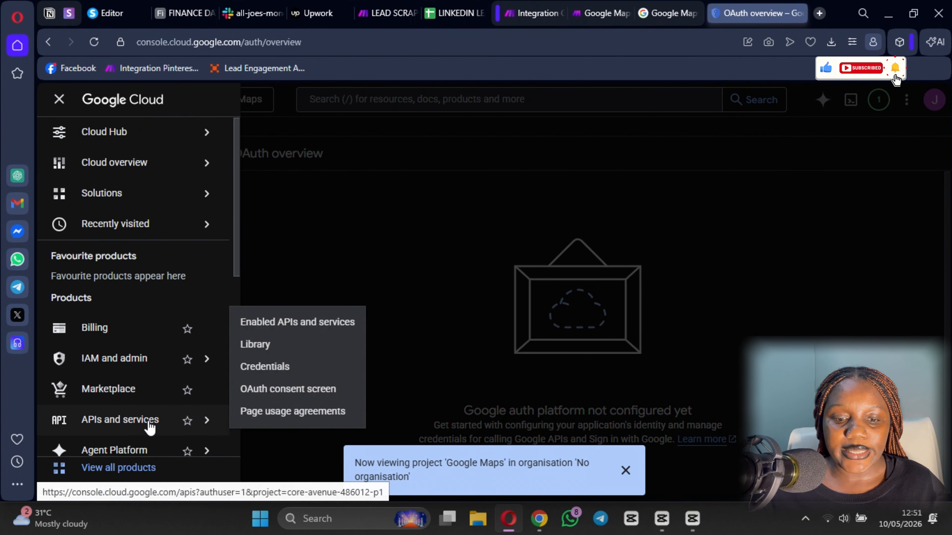
{"action": "left_click", "coordinate": [309, 326]}
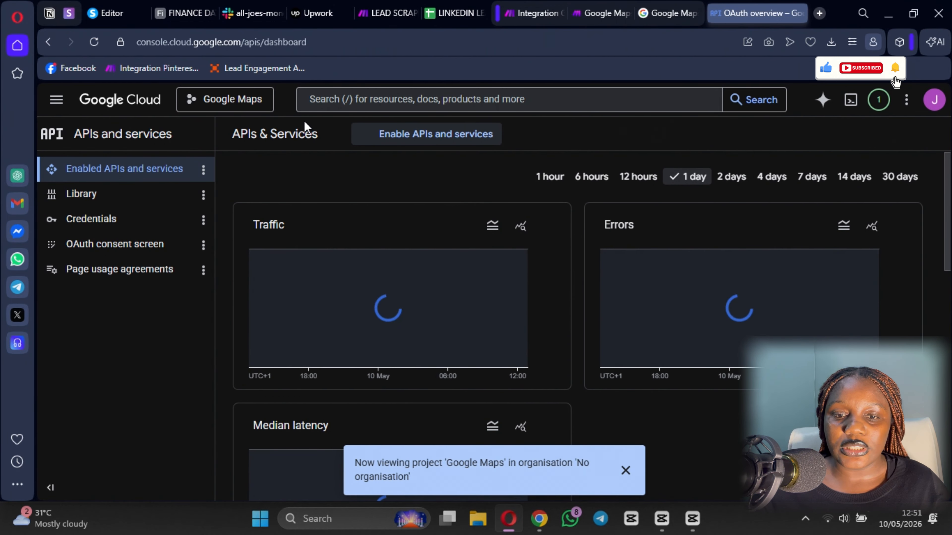
- Start a Cloud search, then reopen the Maps Platform API documentation from the Make help page
{"action": "left_click", "coordinate": [366, 98]}
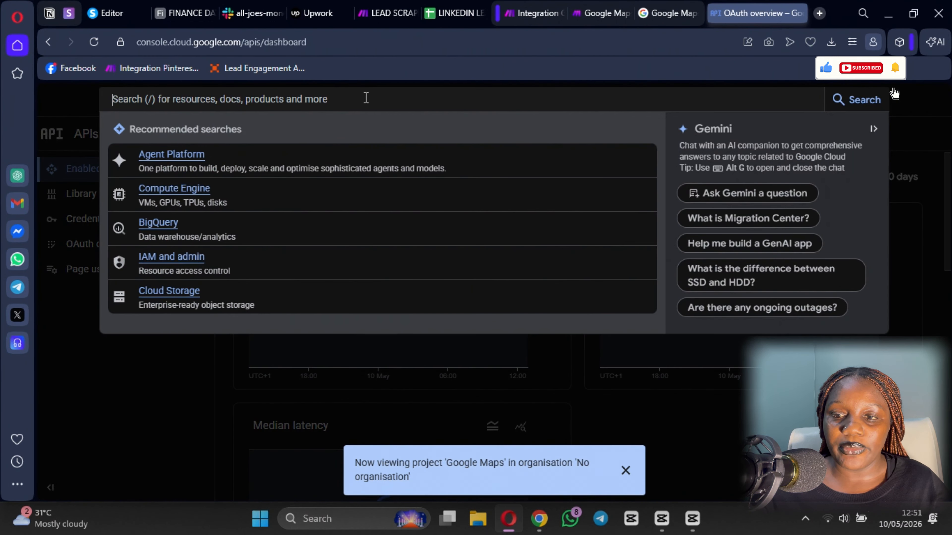
{"action": "left_click", "coordinate": [602, 15]}
{"action": "left_click", "coordinate": [487, 315]}
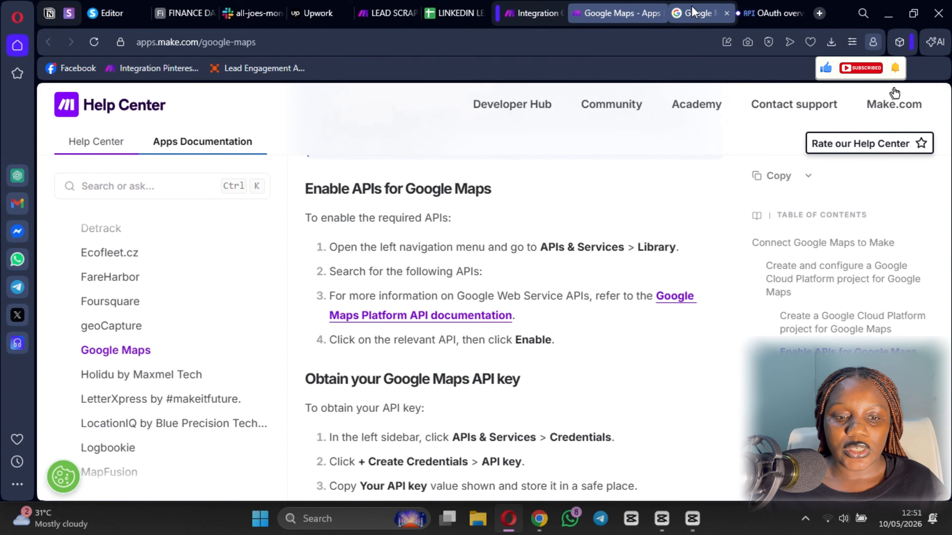
- Copy 'Address Validation API' and search for it in the Google Cloud console
{"action": "scroll", "coordinate": [126, 256], "scroll_direction": "up", "scroll_amount": 6}
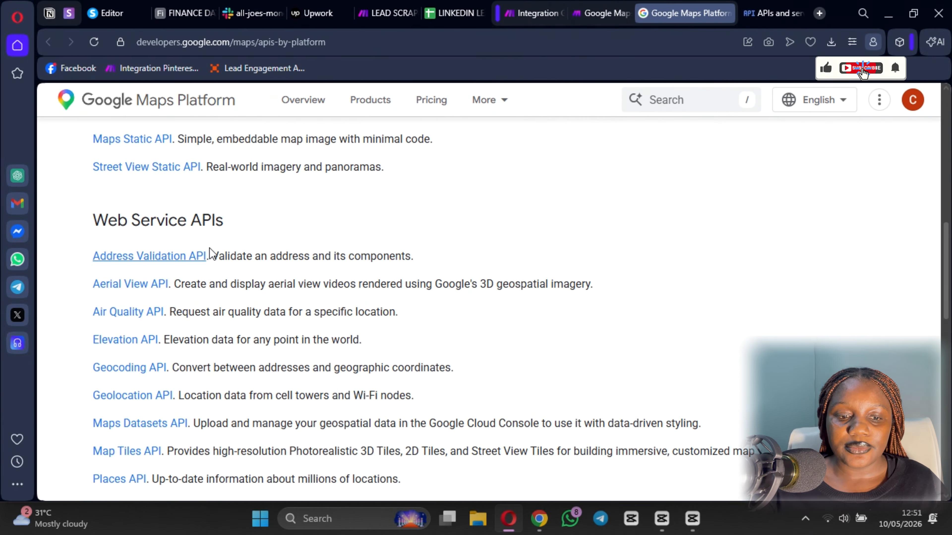
{"action": "left_click_drag", "start_coordinate": [209, 251], "coordinate": [76, 260]}
{"action": "key", "text": "ctrl+c"}
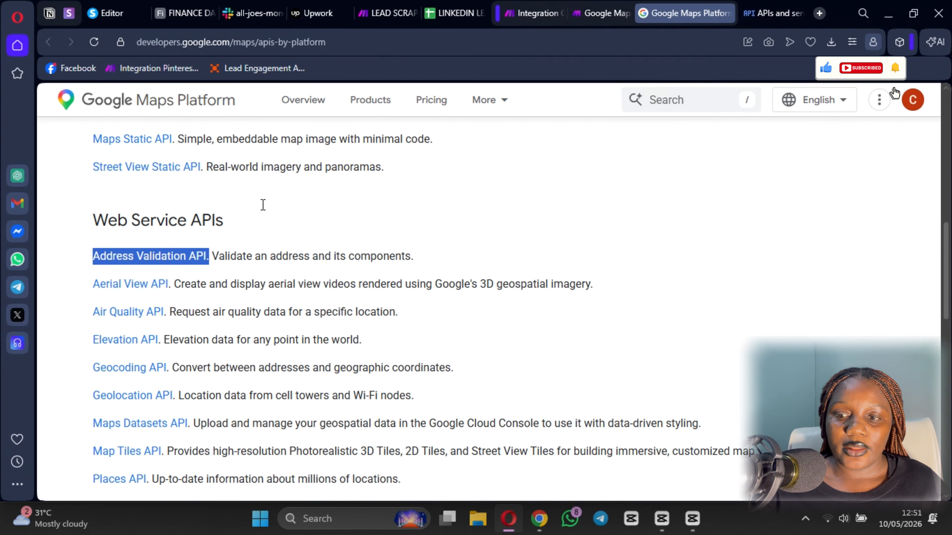
{"action": "left_click", "coordinate": [771, 13]}
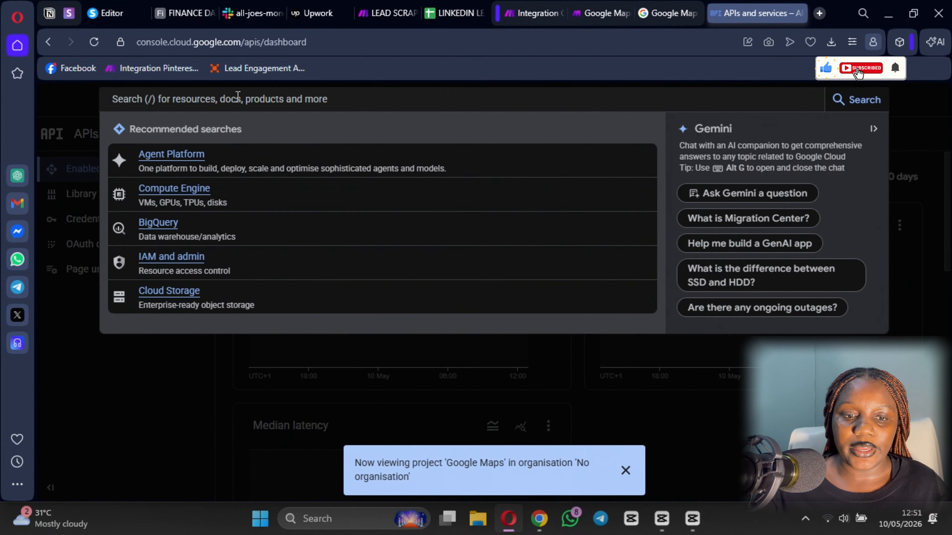
{"action": "key", "text": "ctrl+v"}
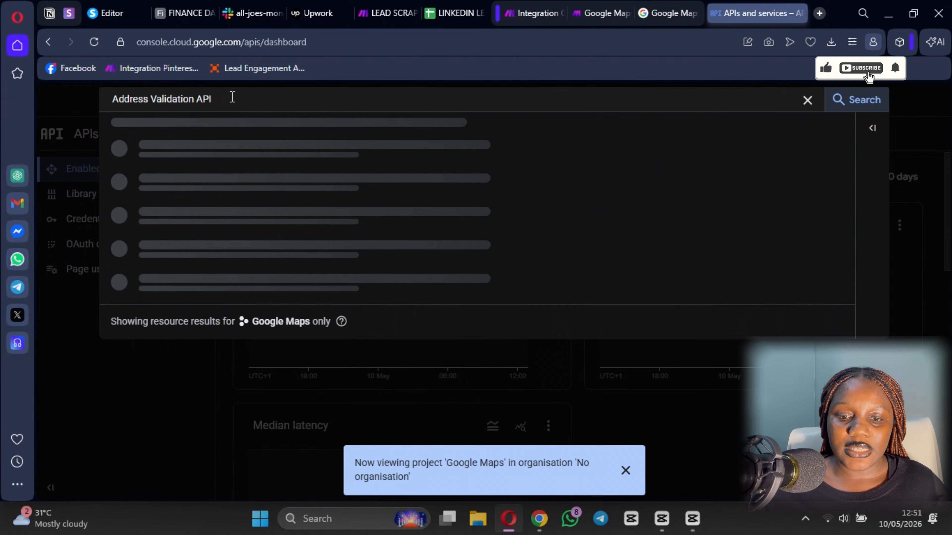
{"action": "key", "text": "Return"}
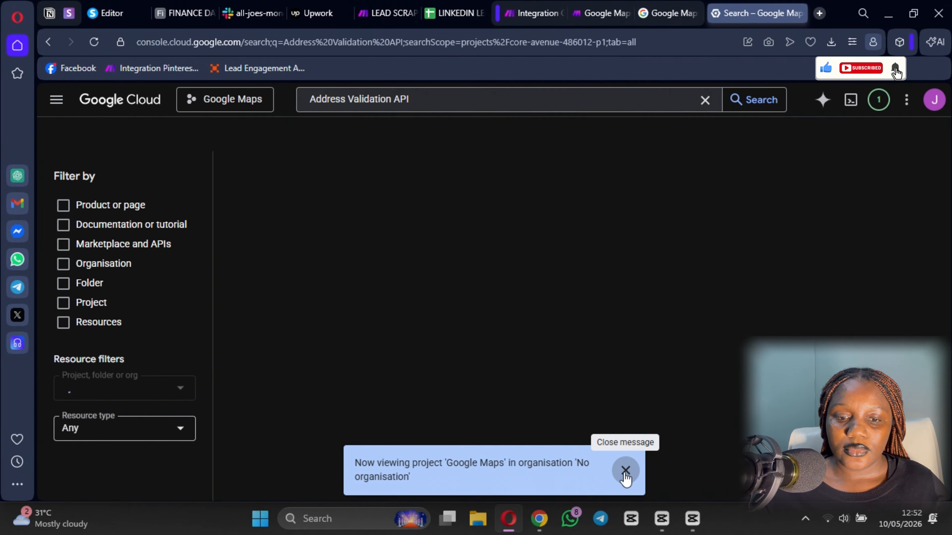
{"action": "left_click", "coordinate": [624, 471]}
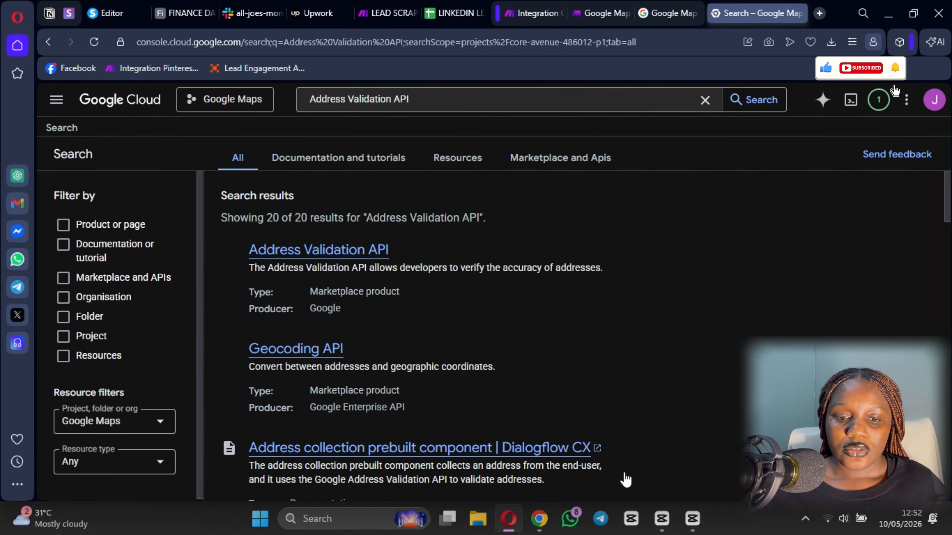
- Return to the Maps Platform APIs list and scroll to the Places API entry
{"action": "left_click", "coordinate": [313, 259]}
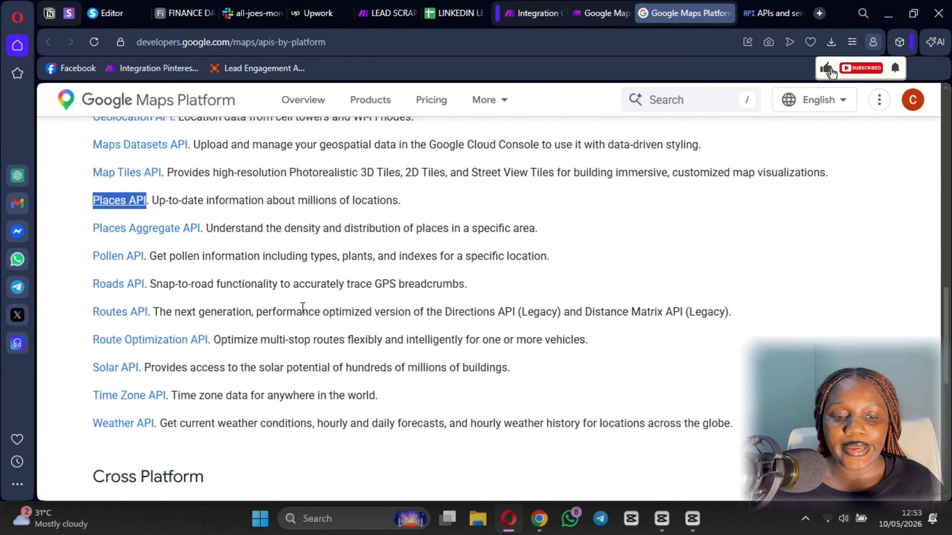
{"action": "scroll", "coordinate": [113, 337], "scroll_direction": "down", "scroll_amount": 3}
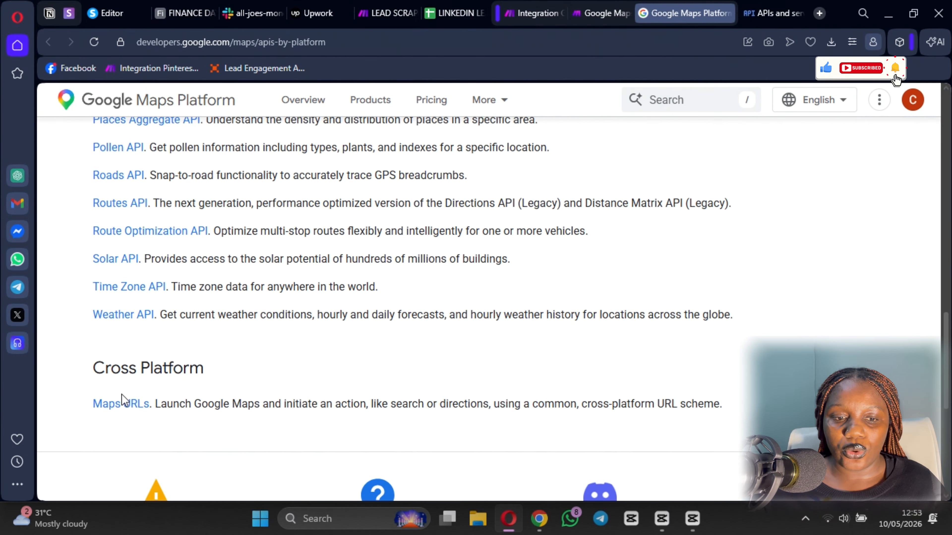
{"action": "scroll", "coordinate": [206, 251], "scroll_direction": "up", "scroll_amount": 6}
{"action": "scroll", "coordinate": [103, 317], "scroll_direction": "down", "scroll_amount": 5}
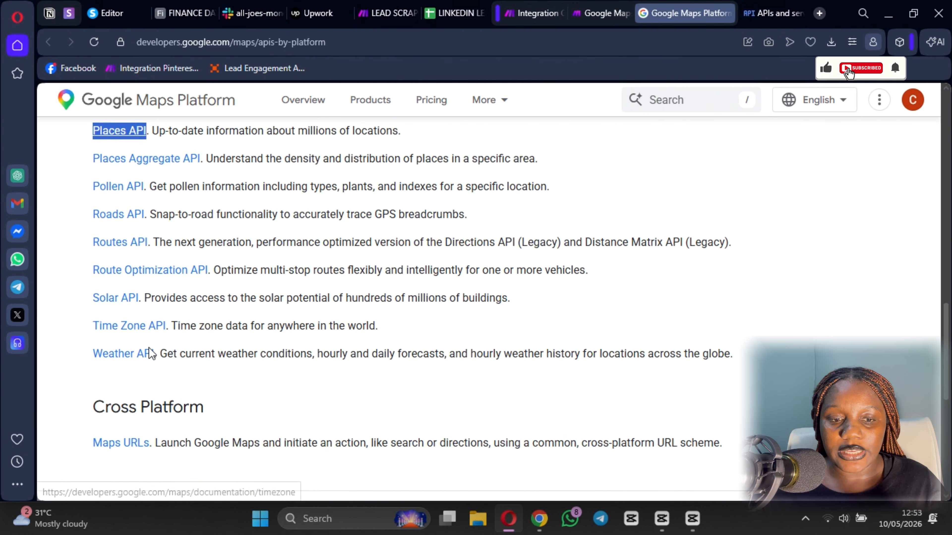
{"action": "scroll", "coordinate": [150, 353], "scroll_direction": "up", "scroll_amount": 6}
{"action": "scroll", "coordinate": [125, 334], "scroll_direction": "down", "scroll_amount": 5}
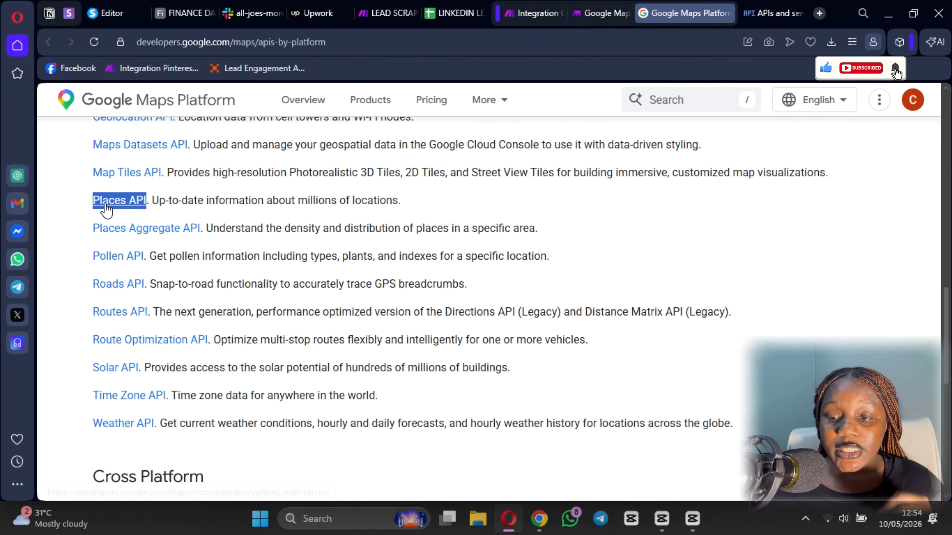
{"action": "left_click", "coordinate": [772, 13]}
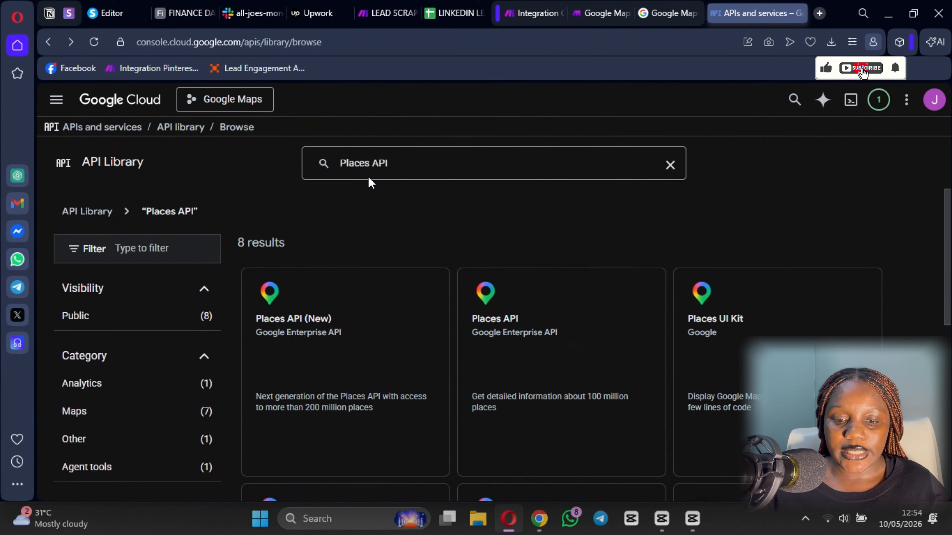
{"action": "type", "text": "Places API"}
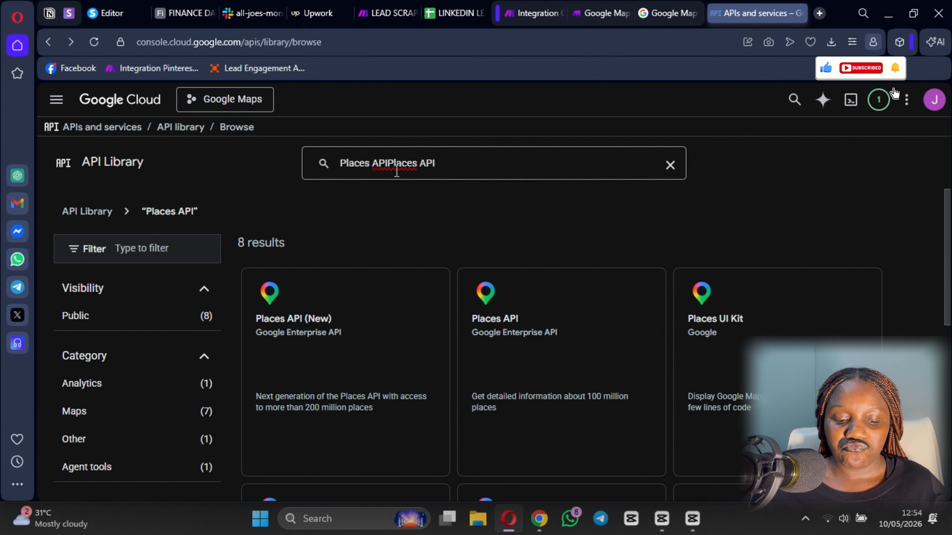
{"action": "key", "text": "ctrl+z"}
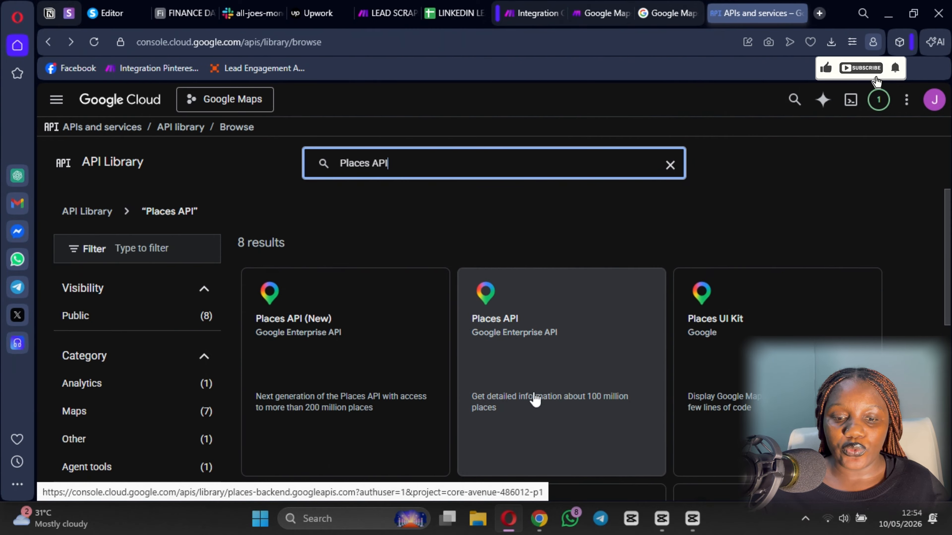
{"action": "left_click", "coordinate": [584, 369]}
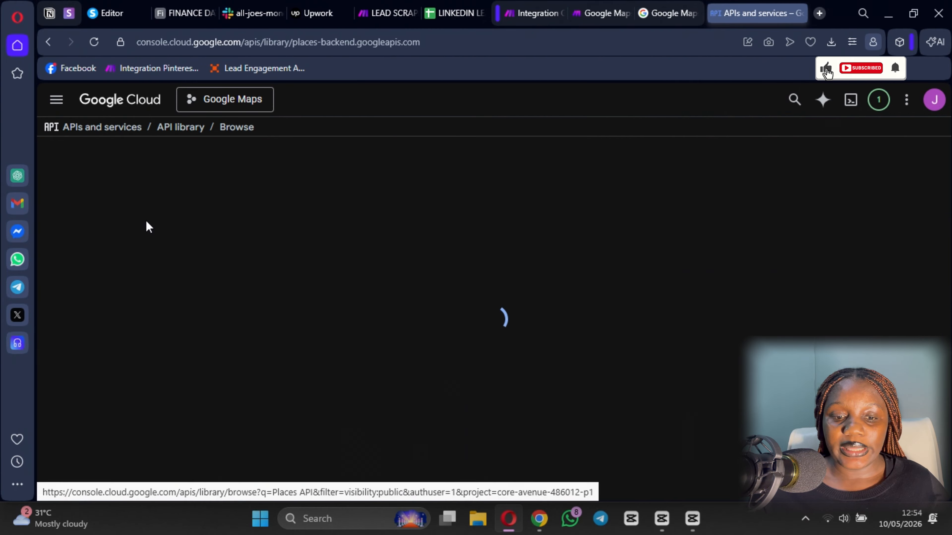
{"action": "left_click", "coordinate": [56, 134]}
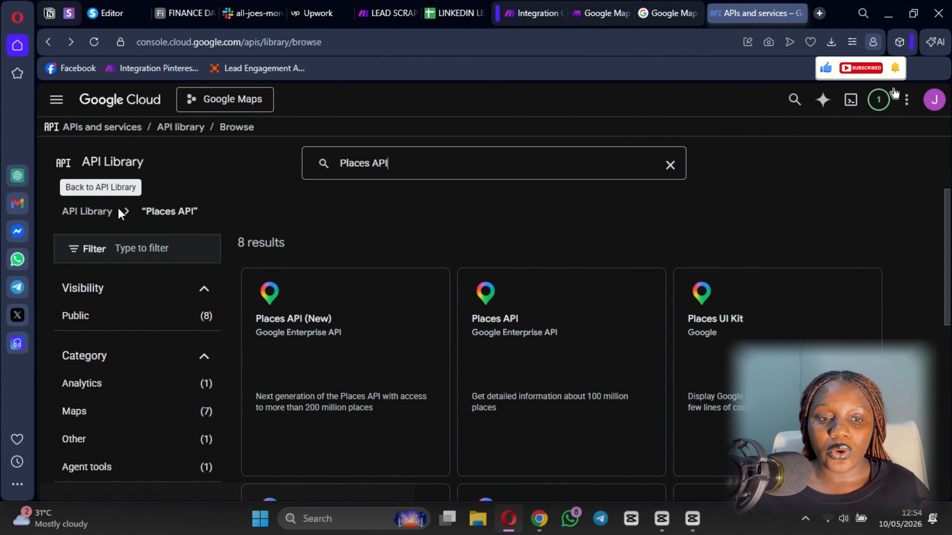
{"action": "left_click", "coordinate": [56, 100]}
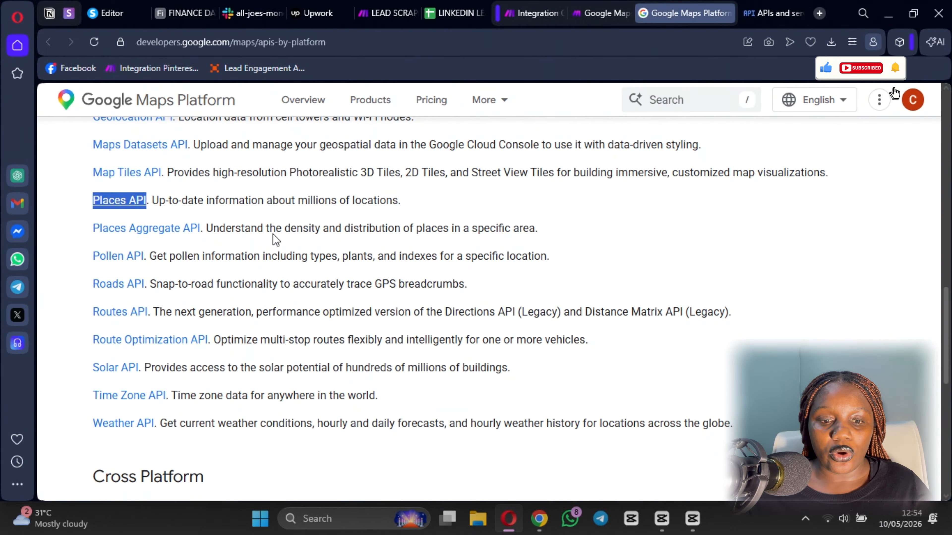
{"action": "scroll", "coordinate": [276, 240], "scroll_direction": "up", "scroll_amount": 5}
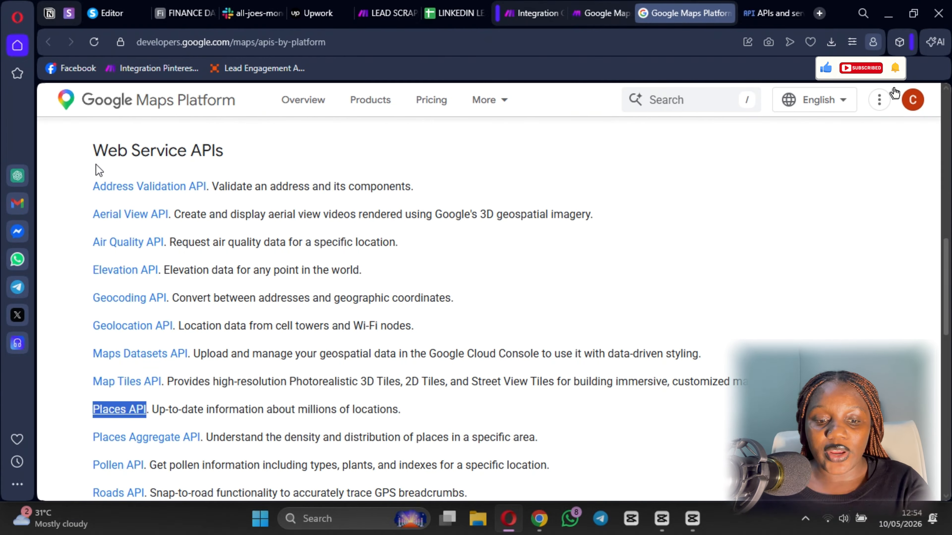
{"action": "scroll", "coordinate": [441, 288], "scroll_direction": "down", "scroll_amount": 7}
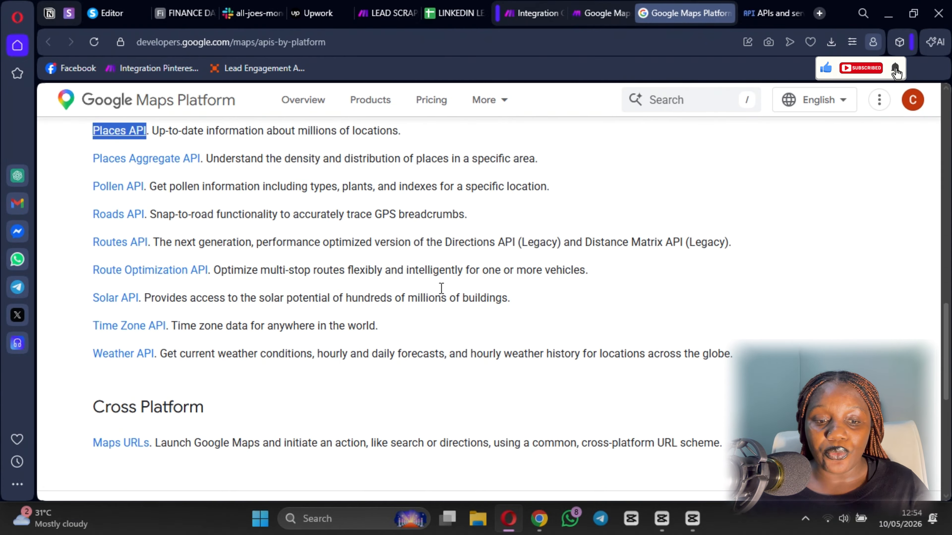
{"action": "scroll", "coordinate": [412, 296], "scroll_direction": "up", "scroll_amount": 3}
{"action": "scroll", "coordinate": [113, 264], "scroll_direction": "down", "scroll_amount": 5}
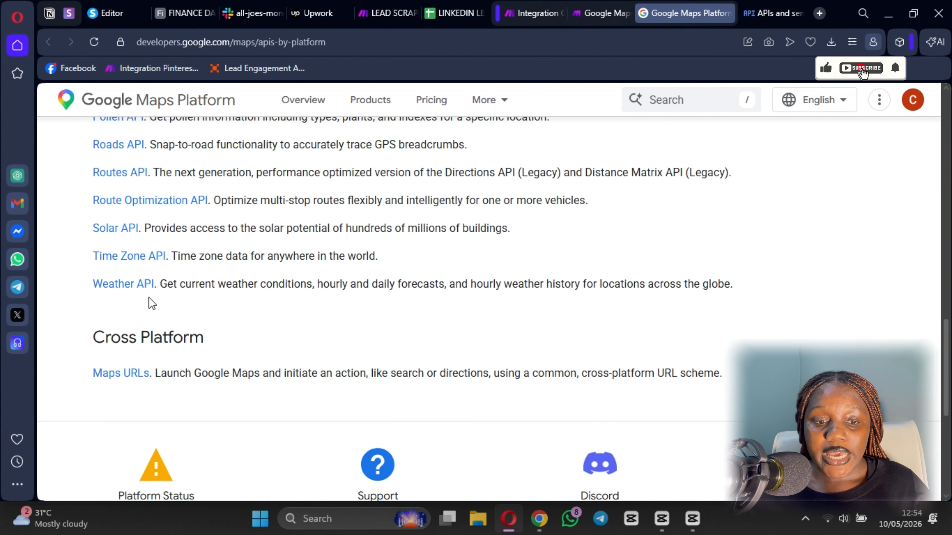
{"action": "scroll", "coordinate": [154, 296], "scroll_direction": "up", "scroll_amount": 4}
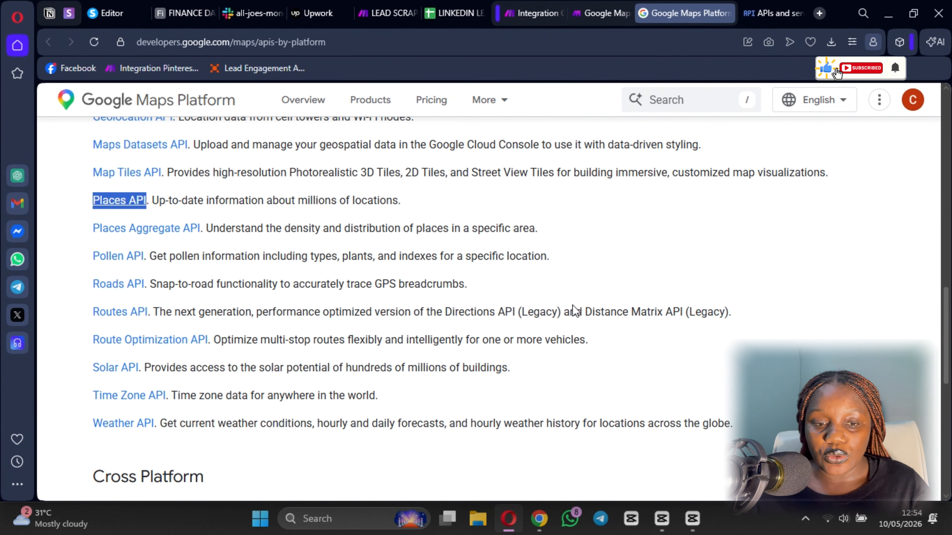
{"action": "scroll", "coordinate": [471, 320], "scroll_direction": "up", "scroll_amount": 7}
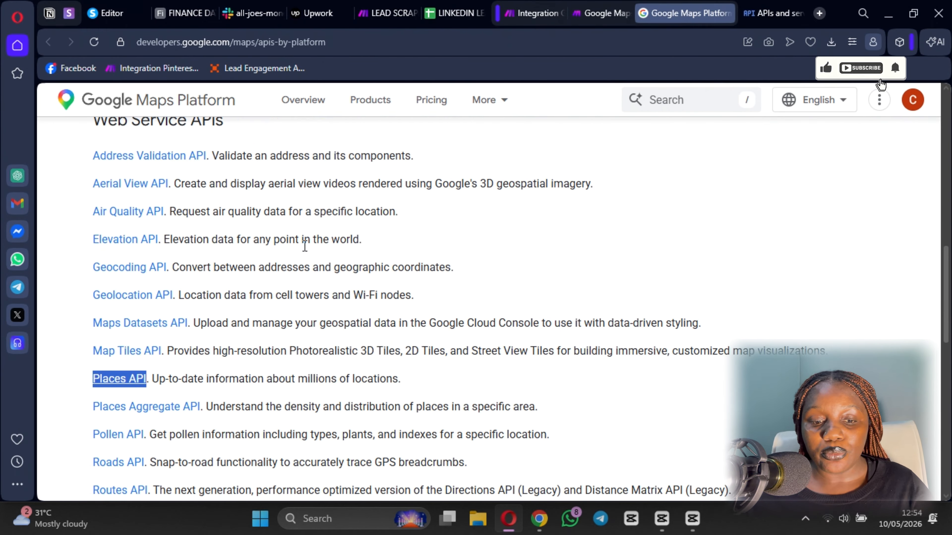
{"action": "scroll", "coordinate": [222, 281], "scroll_direction": "down", "scroll_amount": 9}
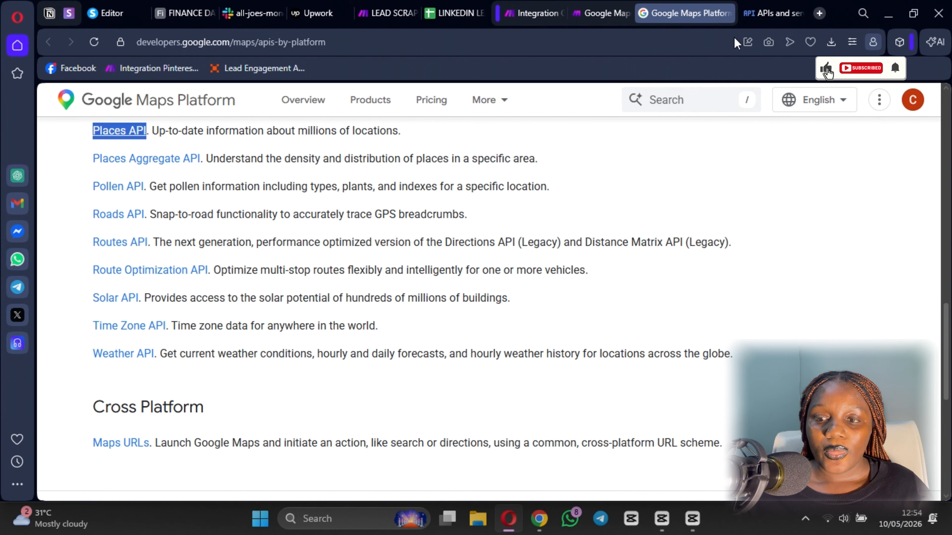
{"action": "left_click", "coordinate": [767, 14]}
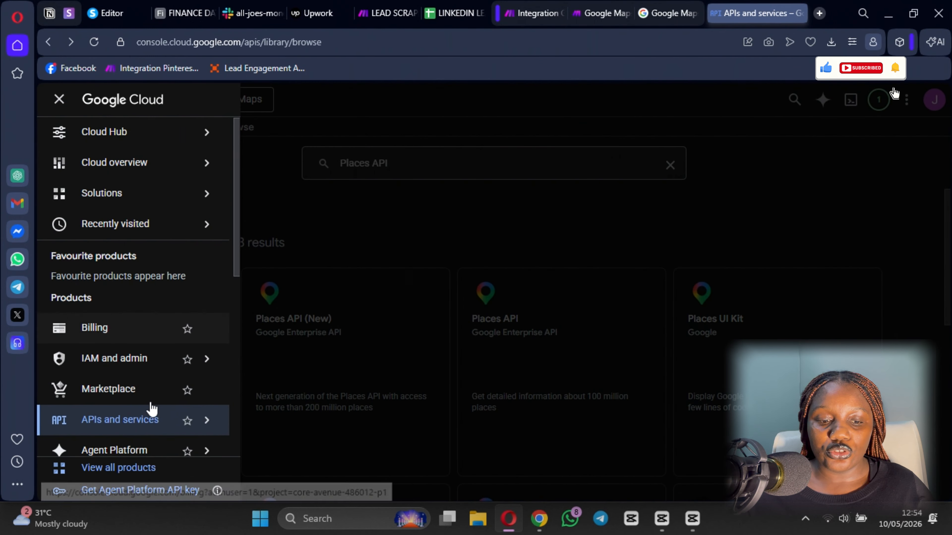
- Open the Credentials page and clear the leftover Aerial View API search
{"action": "mouse_move", "coordinate": [123, 427]}
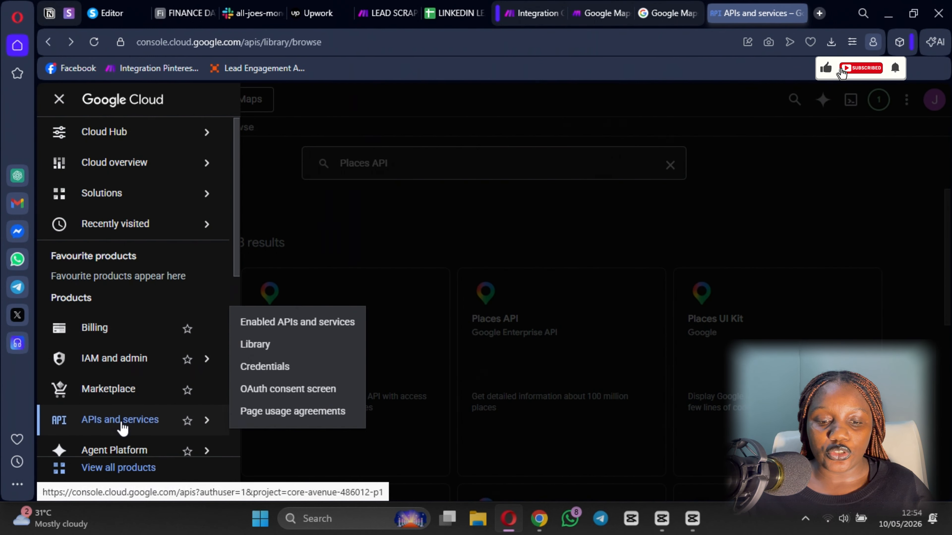
{"action": "left_click", "coordinate": [283, 369]}
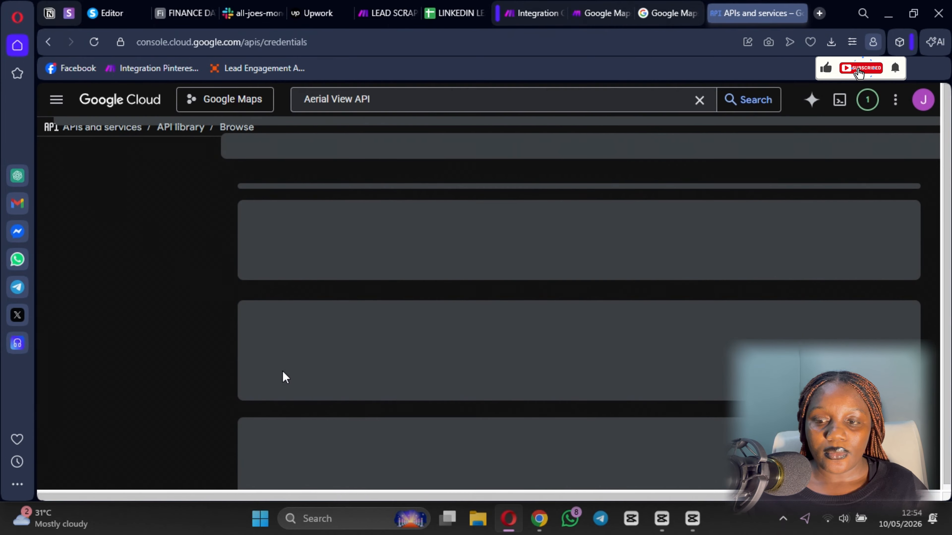
{"action": "left_click", "coordinate": [699, 100]}
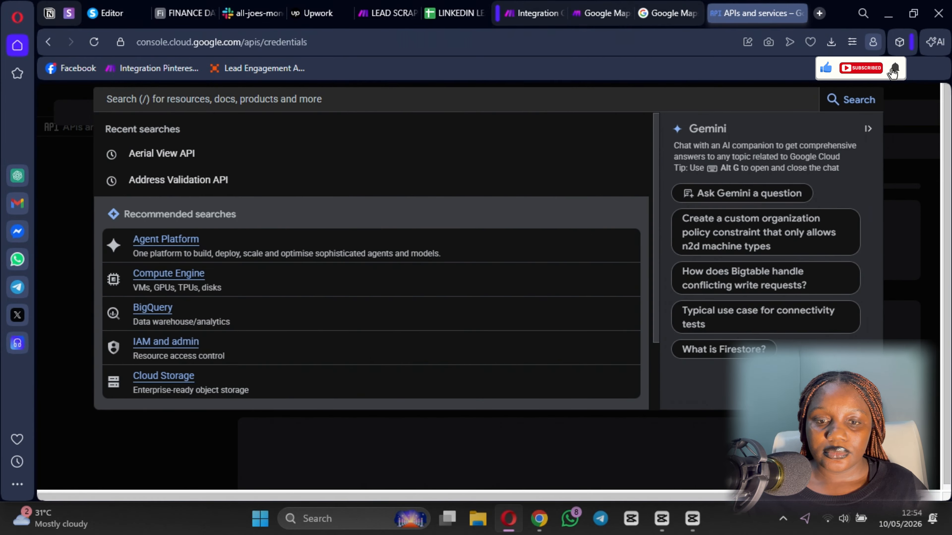
{"action": "scroll", "coordinate": [284, 307], "scroll_direction": "down", "scroll_amount": 1}
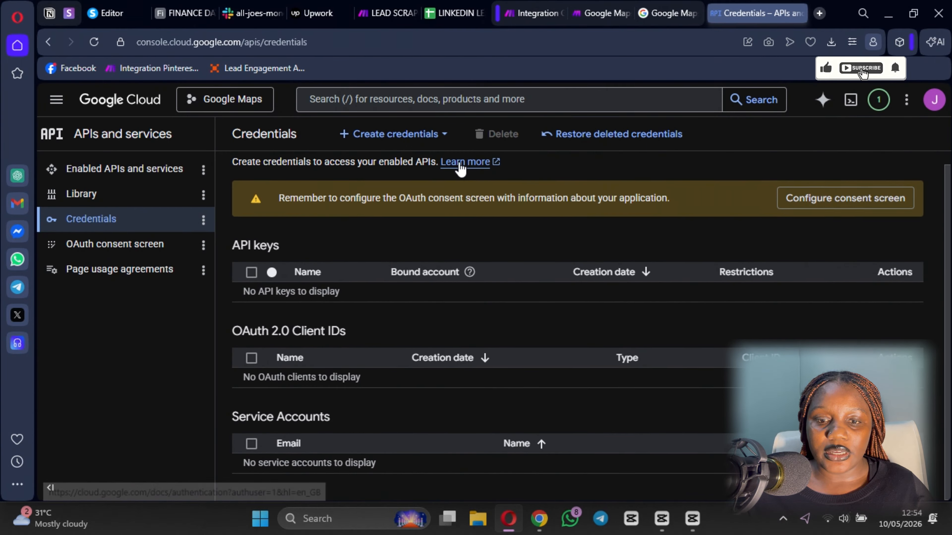
{"action": "scroll", "coordinate": [461, 170], "scroll_direction": "up", "scroll_amount": 1}
- Review the Create credentials options without creating any, then go back to Make
{"action": "left_click", "coordinate": [398, 144]}
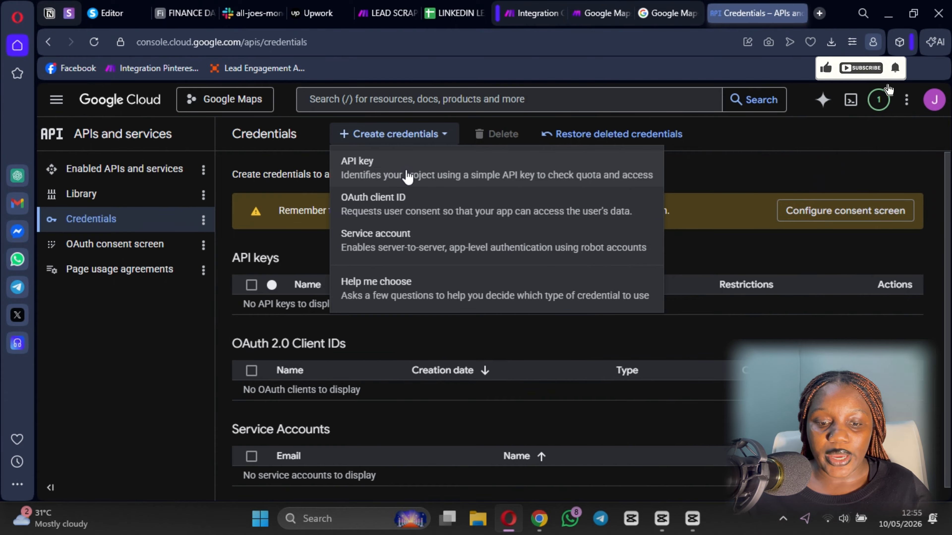
{"action": "left_click", "coordinate": [475, 356]}
{"action": "scroll", "coordinate": [427, 435], "scroll_direction": "down", "scroll_amount": 1}
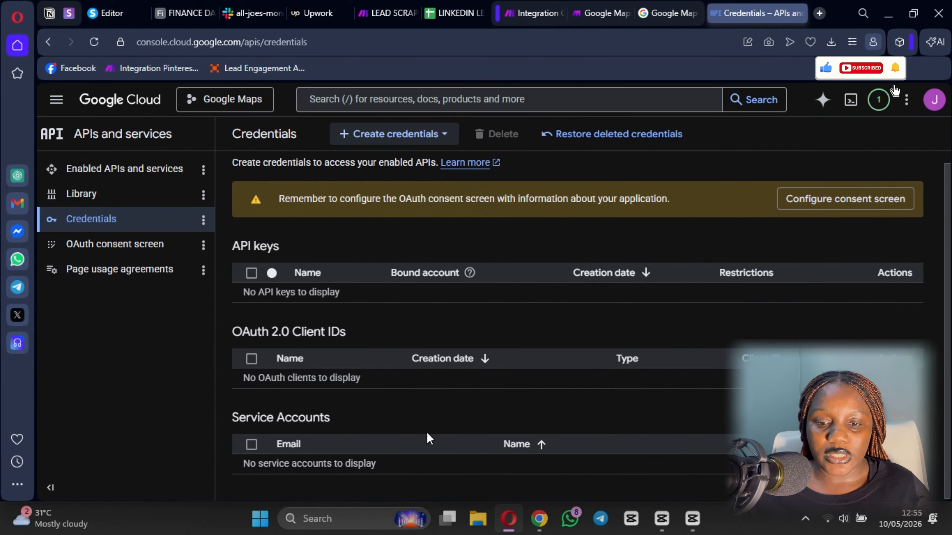
{"action": "left_click", "coordinate": [532, 13]}
- Choose My Google Maps connection and review the Make Google Maps help article
{"action": "left_click", "coordinate": [506, 170]}
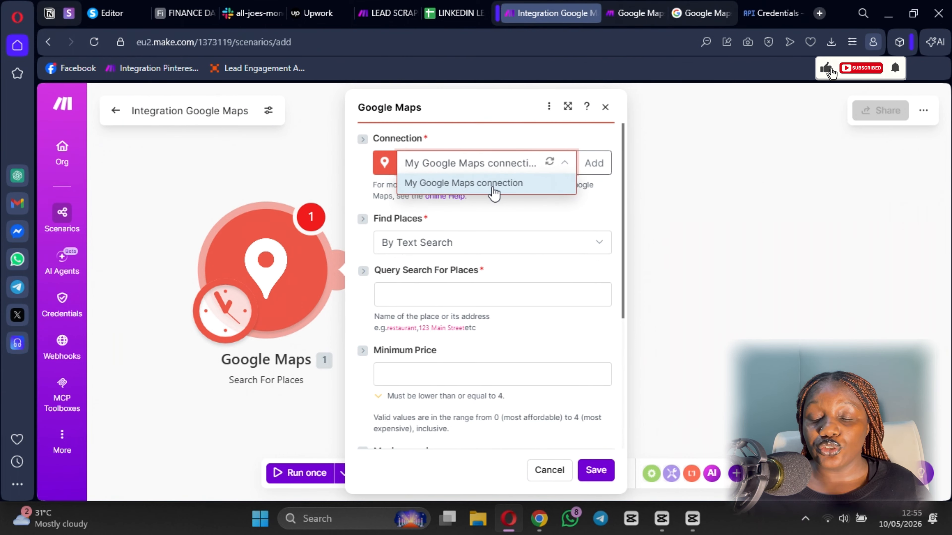
{"action": "left_click", "coordinate": [524, 238]}
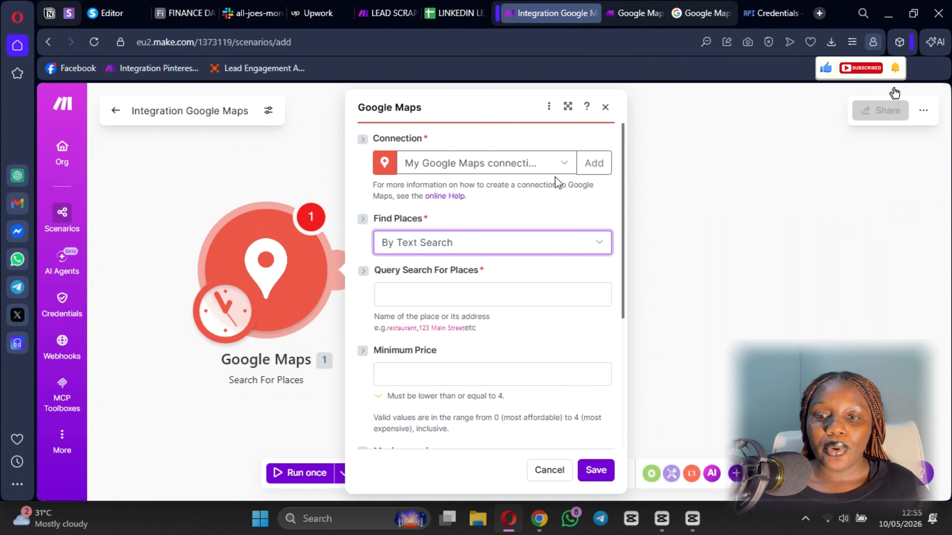
{"action": "left_click", "coordinate": [633, 13]}
{"action": "scroll", "coordinate": [526, 219], "scroll_direction": "down", "scroll_amount": 2}
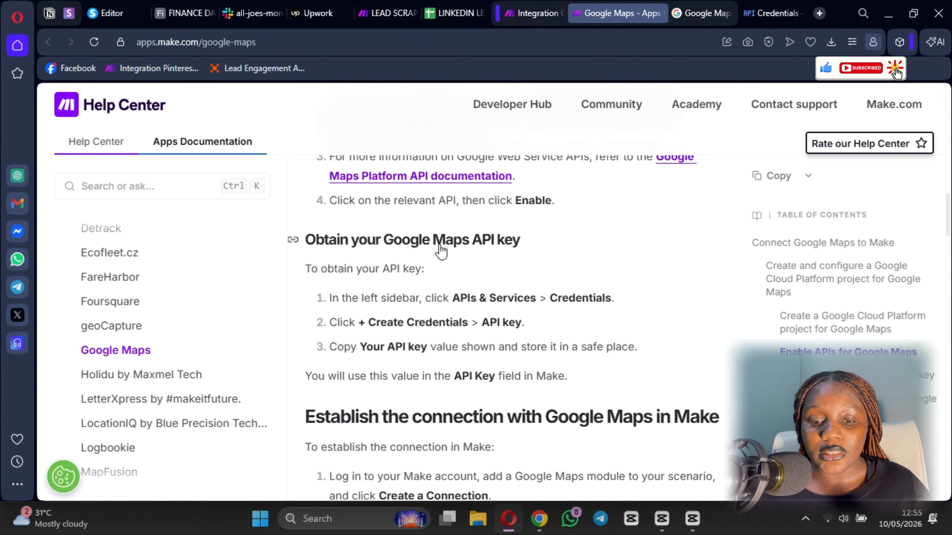
{"action": "scroll", "coordinate": [434, 267], "scroll_direction": "down", "scroll_amount": 15}
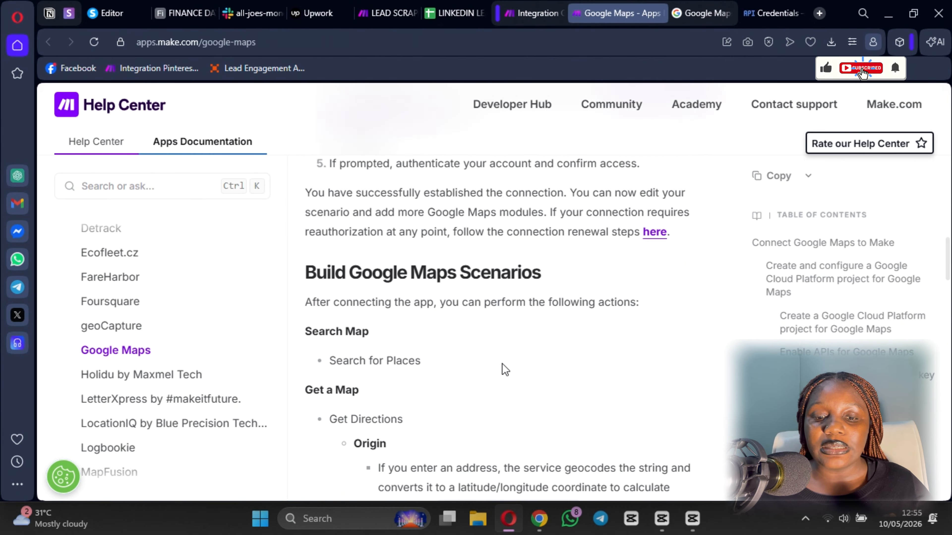
{"action": "scroll", "coordinate": [398, 326], "scroll_direction": "up", "scroll_amount": 15}
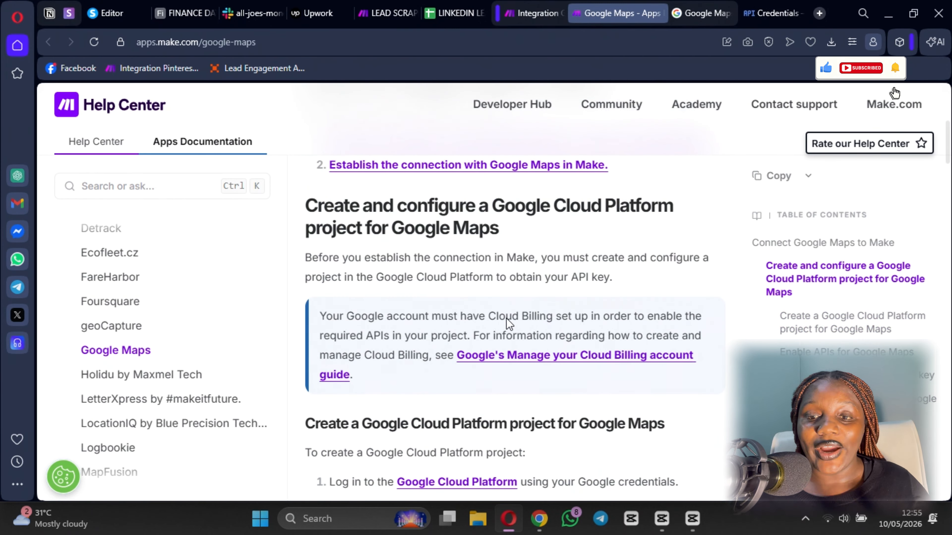
{"action": "scroll", "coordinate": [508, 375], "scroll_direction": "down", "scroll_amount": 3}
- Back in the module settings, open the Find Places options showing By Text Search
{"action": "left_click", "coordinate": [536, 13]}
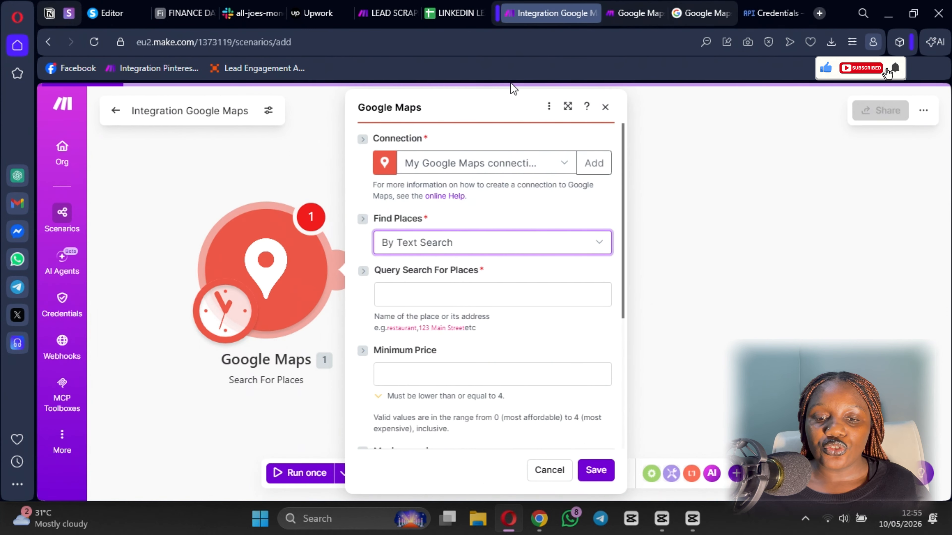
{"action": "scroll", "coordinate": [453, 233], "scroll_direction": "down", "scroll_amount": 2}
{"action": "scroll", "coordinate": [461, 221], "scroll_direction": "up", "scroll_amount": 2}
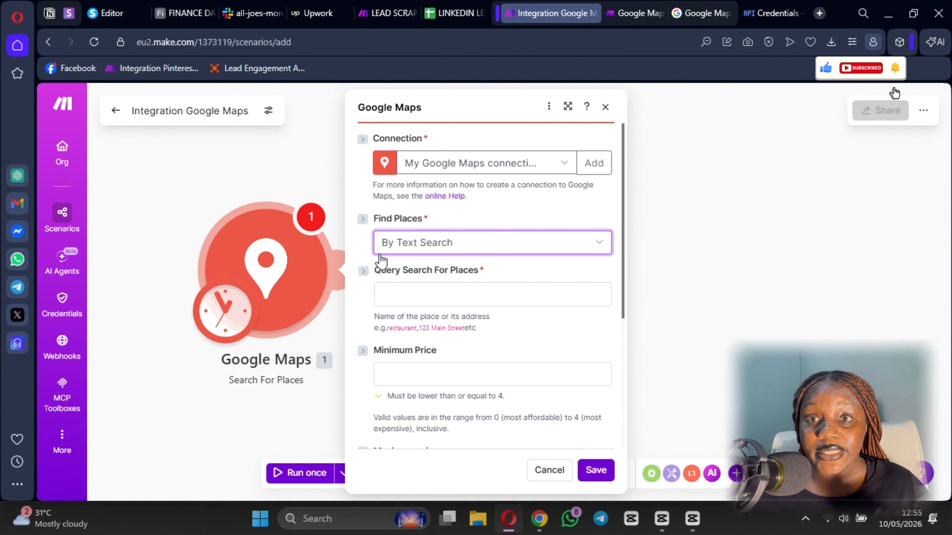
{"action": "left_click", "coordinate": [453, 252]}
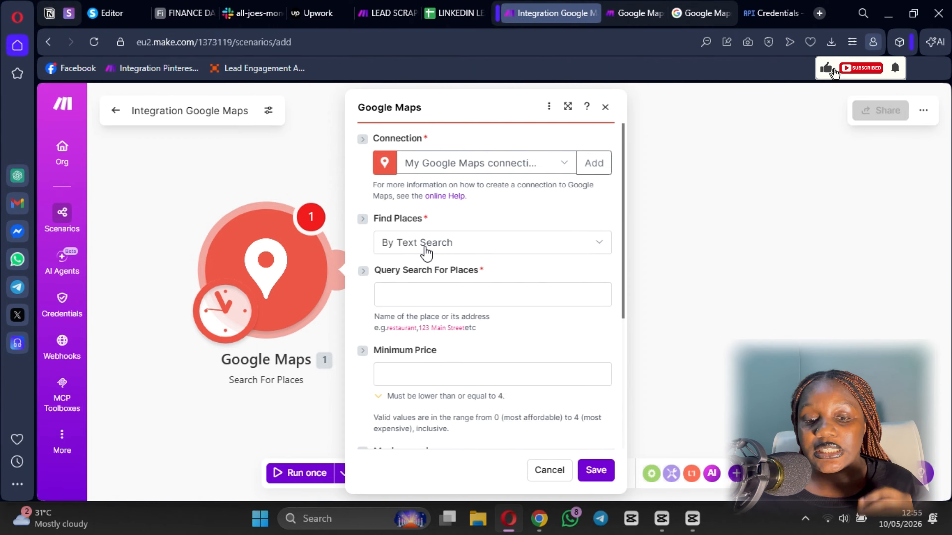
- Enter the search query 'Resturants in New York'
{"action": "left_click", "coordinate": [415, 296]}
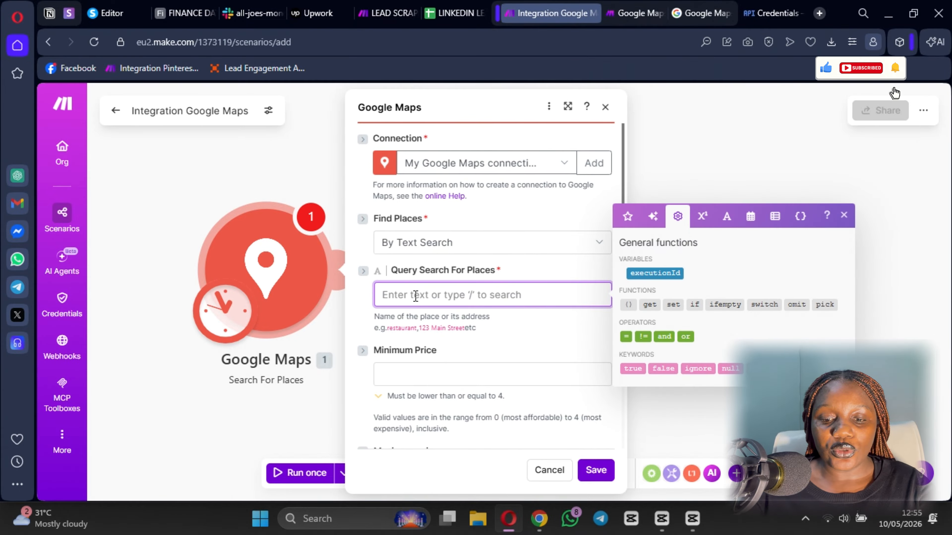
{"action": "type", "text": "Res"}
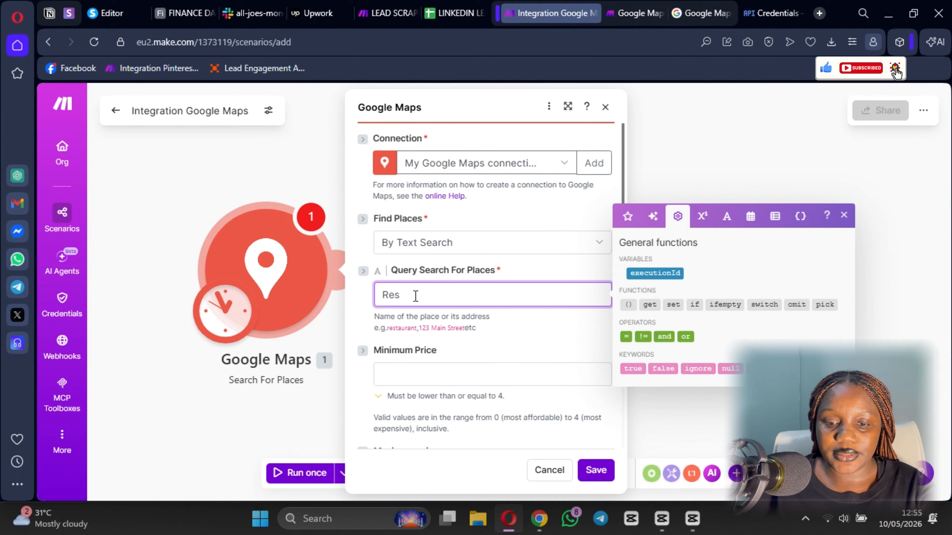
{"action": "type", "text": "turants i"}
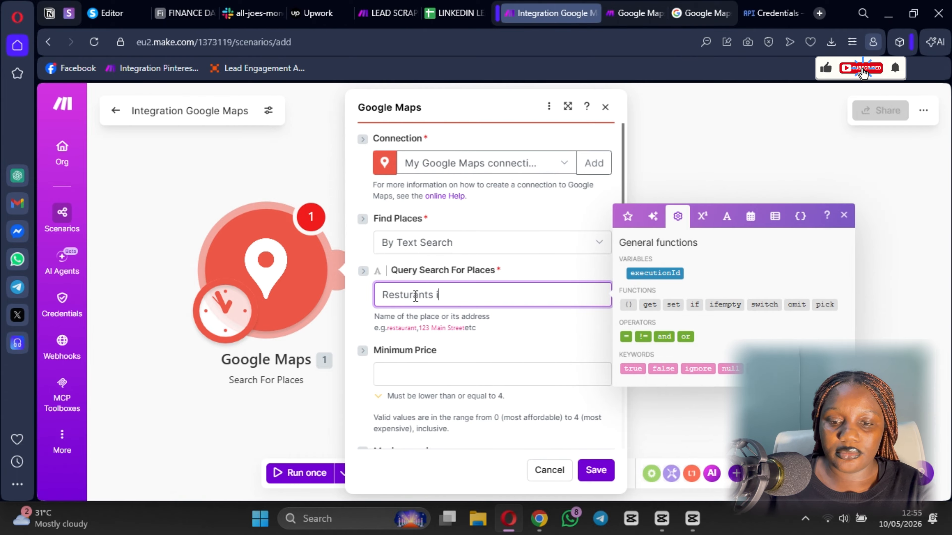
{"action": "type", "text": "n New"}
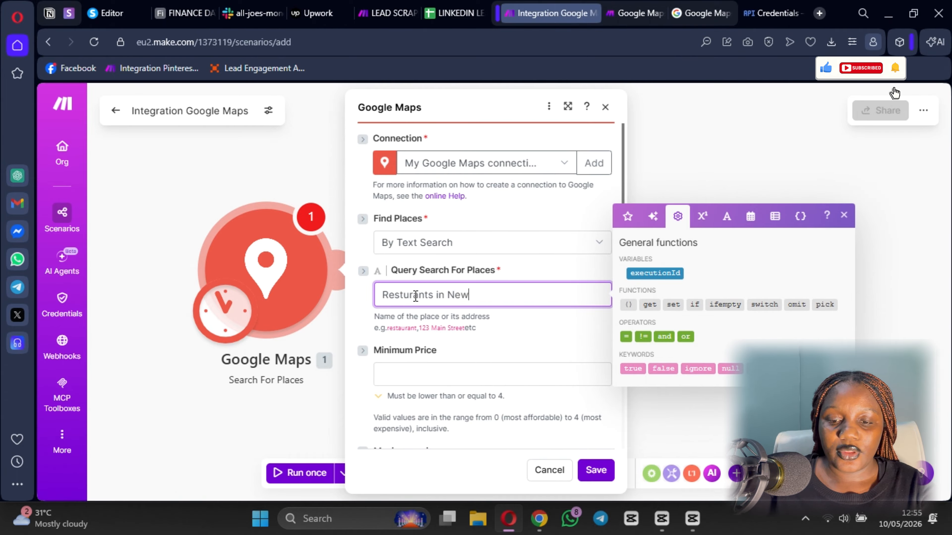
{"action": "type", "text": " York"}
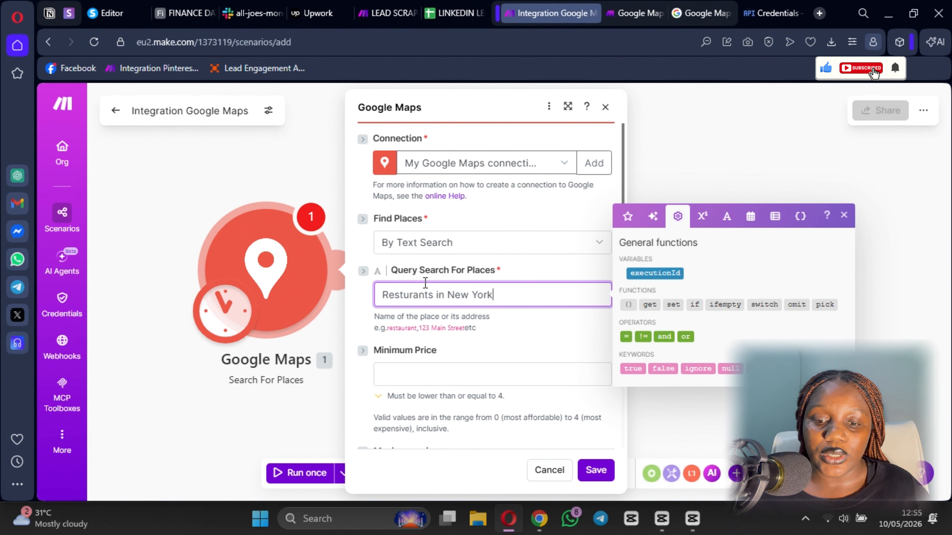
{"action": "left_click", "coordinate": [437, 339]}
{"action": "scroll", "coordinate": [423, 356], "scroll_direction": "down", "scroll_amount": 5}
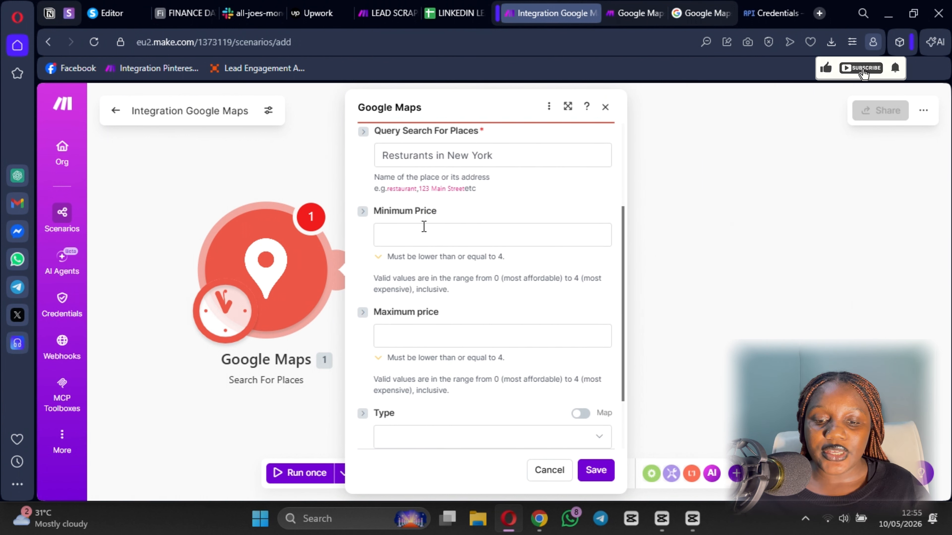
- Set the result Limit to 4, save the module, and save the scenario
{"action": "left_click", "coordinate": [402, 416]}
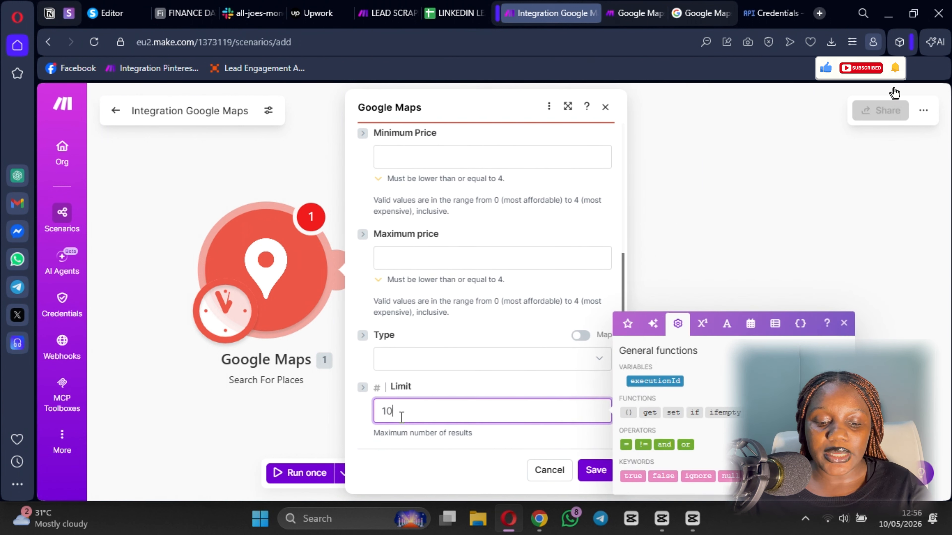
{"action": "key", "text": "BackSpace"}
{"action": "key", "text": "BackSpace"}
{"action": "type", "text": "5"}
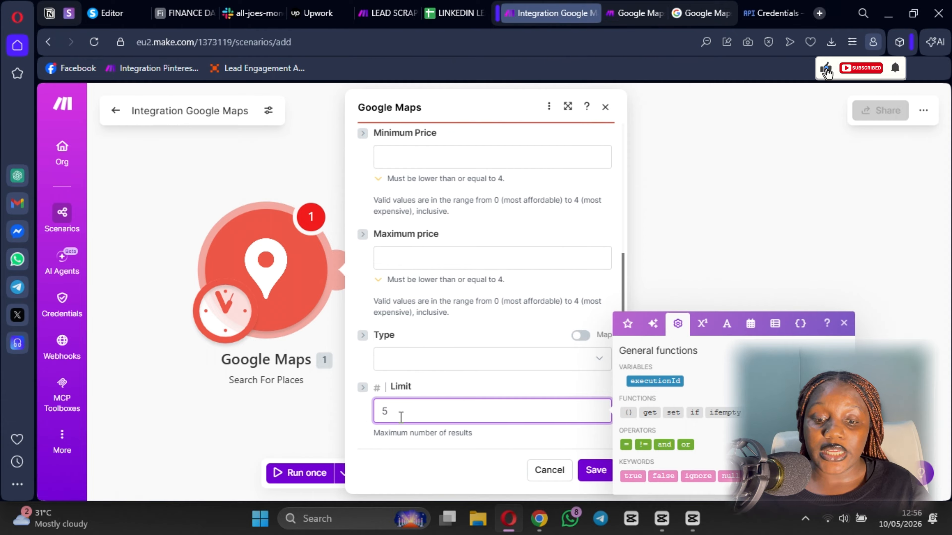
{"action": "key", "text": "BackSpace"}
{"action": "type", "text": "4"}
{"action": "left_click", "coordinate": [453, 380]}
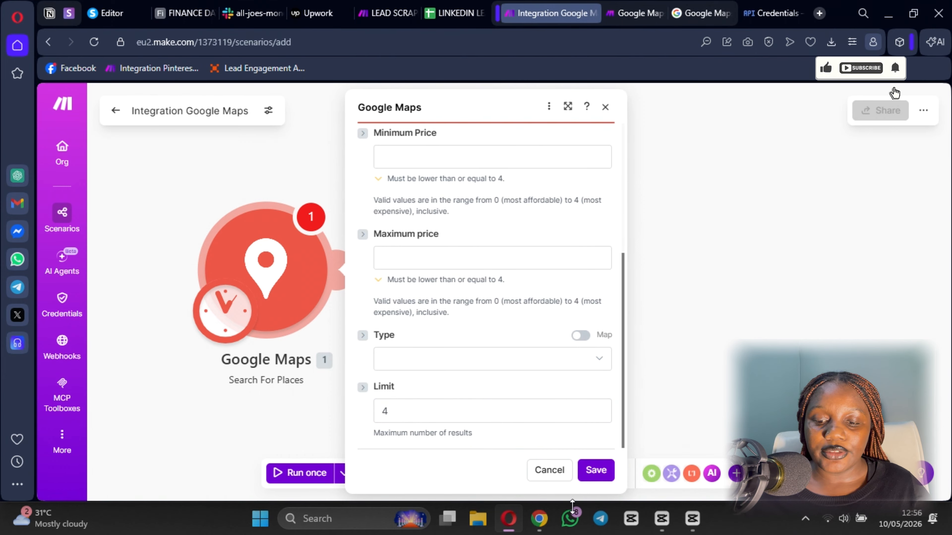
{"action": "left_click", "coordinate": [594, 474]}
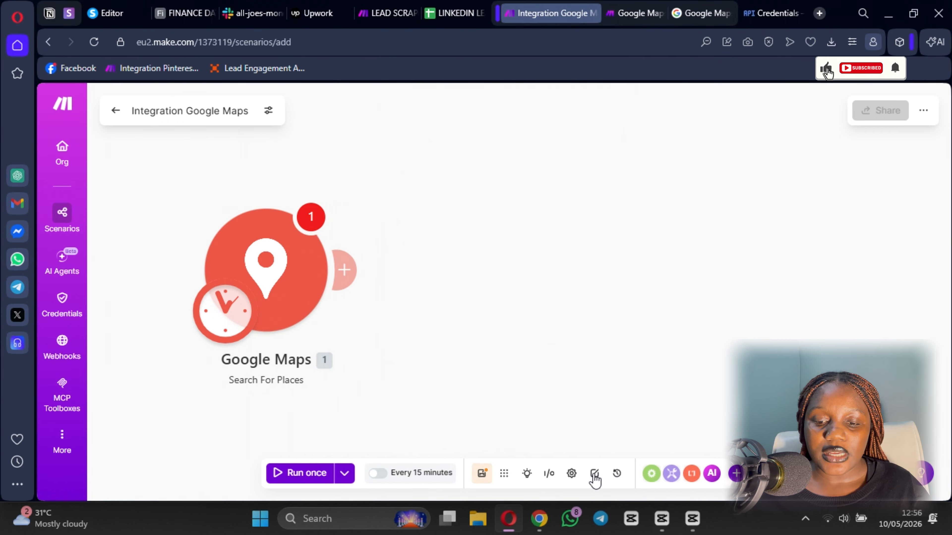
{"action": "left_click", "coordinate": [483, 474]}
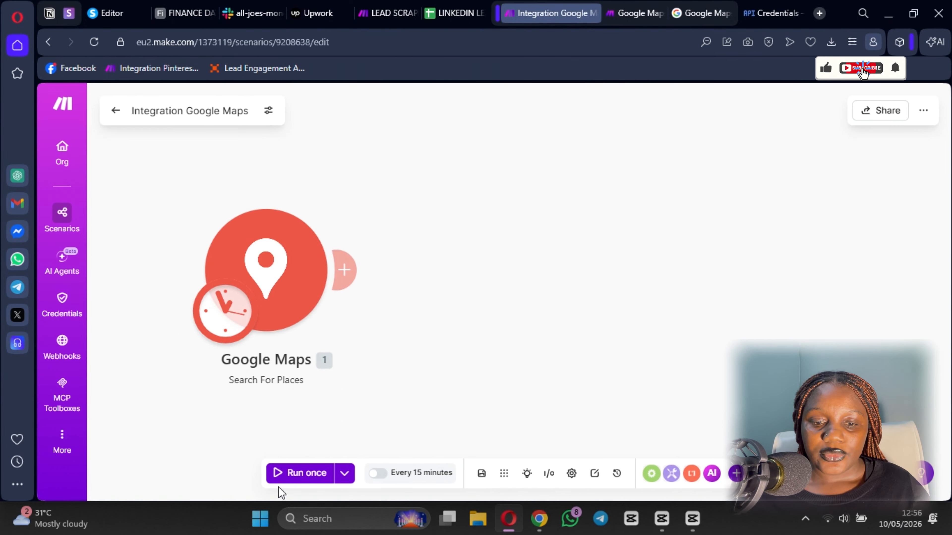
- Change the result Limit to 1, save the module, and save the scenario again
{"action": "left_click", "coordinate": [274, 318]}
{"action": "scroll", "coordinate": [466, 417], "scroll_direction": "down", "scroll_amount": 5}
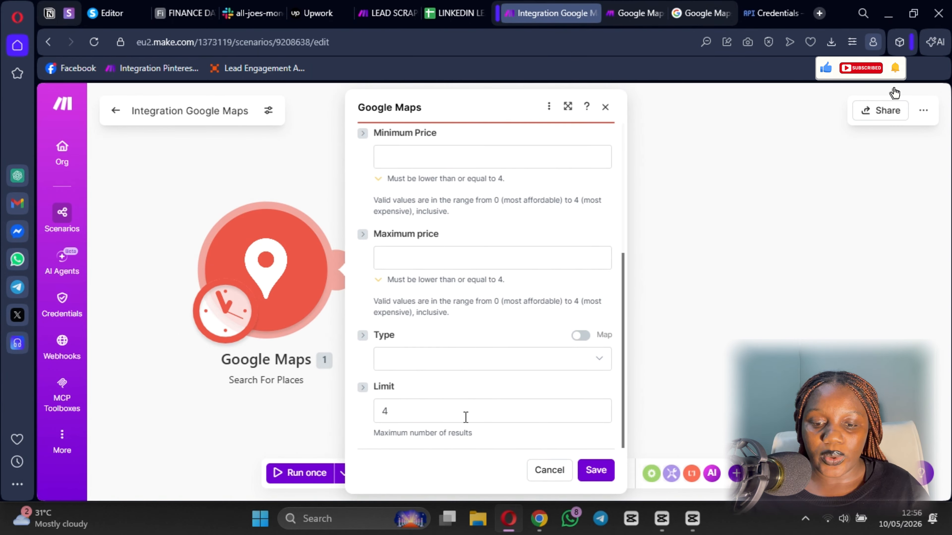
{"action": "left_click", "coordinate": [426, 412]}
{"action": "type", "text": "1"}
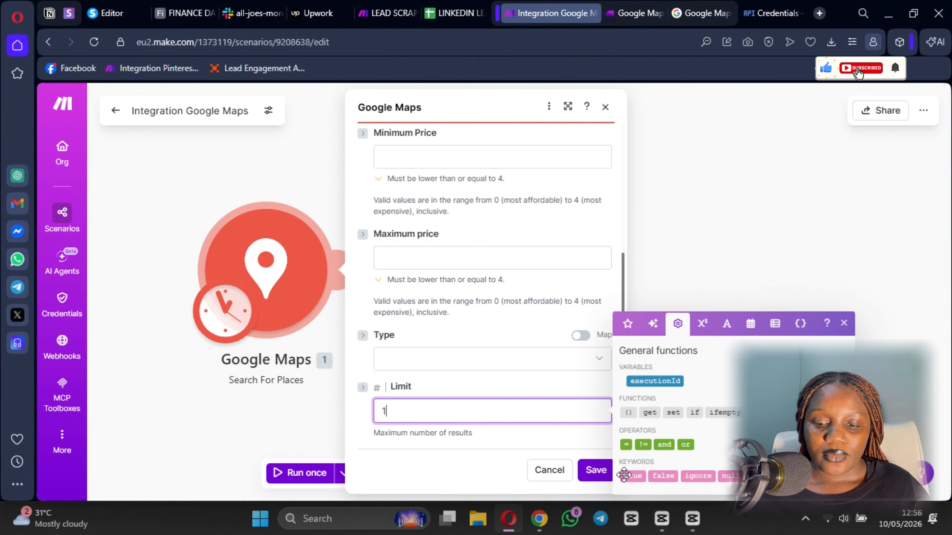
{"action": "key", "text": "super+shift+s"}
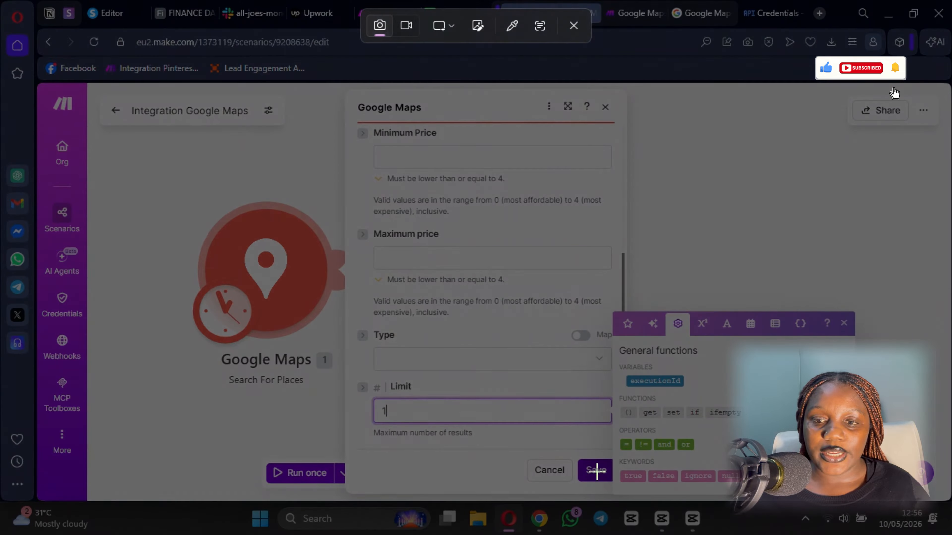
{"action": "left_click", "coordinate": [574, 26]}
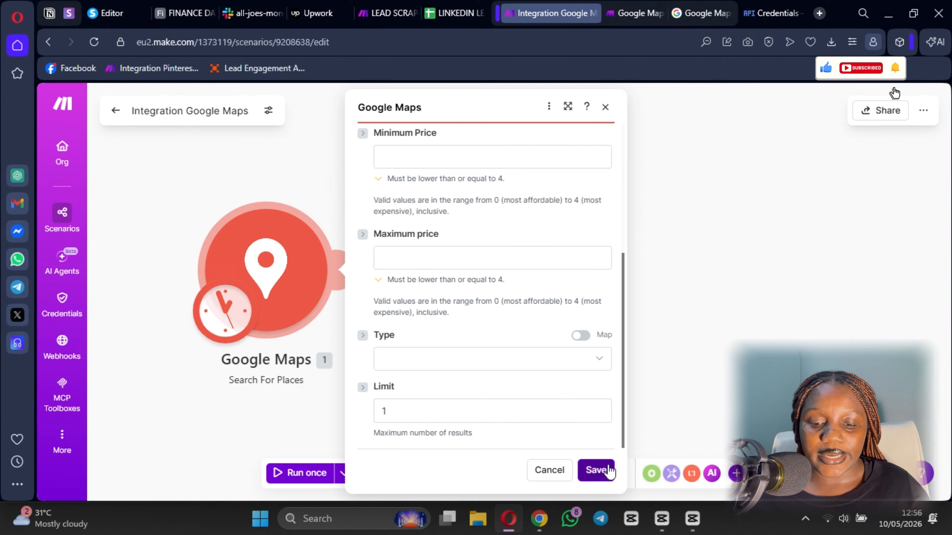
{"action": "left_click", "coordinate": [596, 470]}
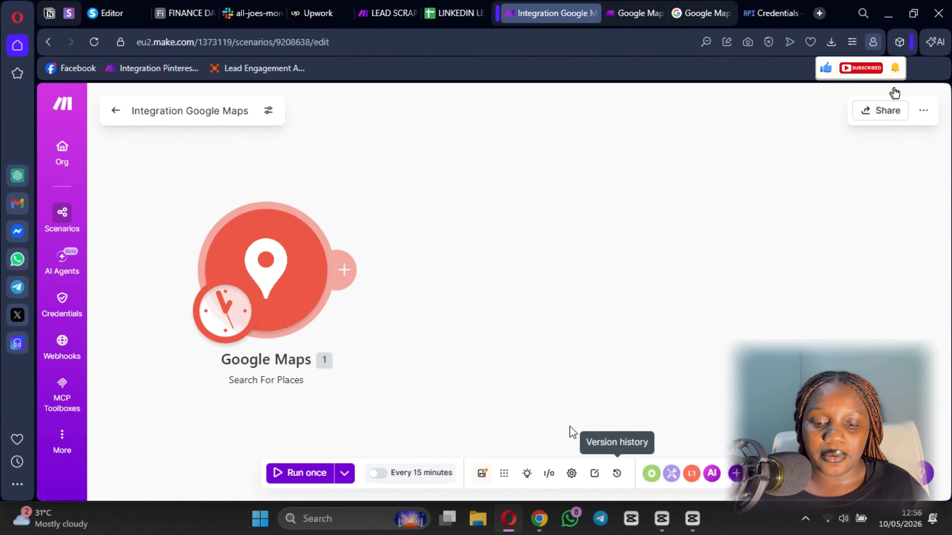
{"action": "left_click", "coordinate": [483, 474]}
- Run the scenario once and check its single result bundle: La Grande Boucherie, 145 W 53rd St
{"action": "left_click", "coordinate": [281, 473]}
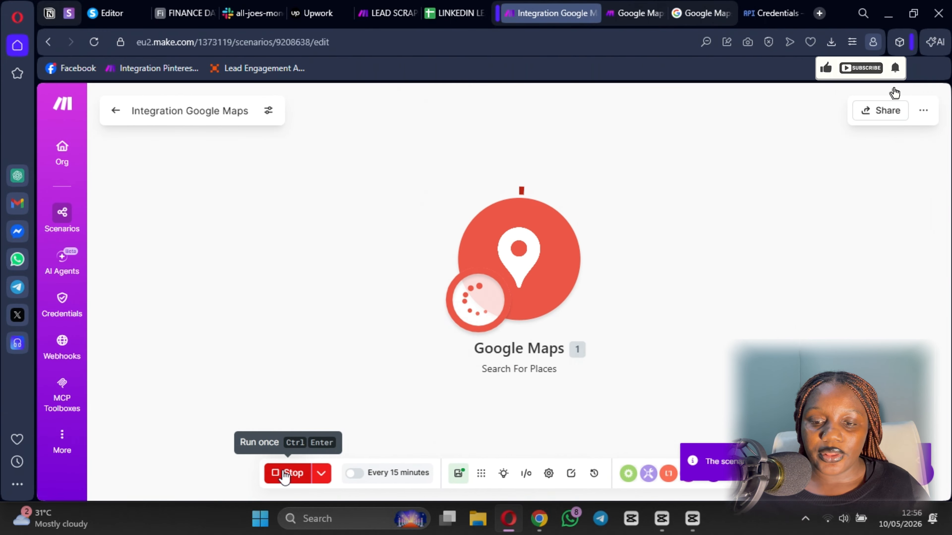
{"action": "scroll", "coordinate": [695, 354], "scroll_direction": "down", "scroll_amount": 3}
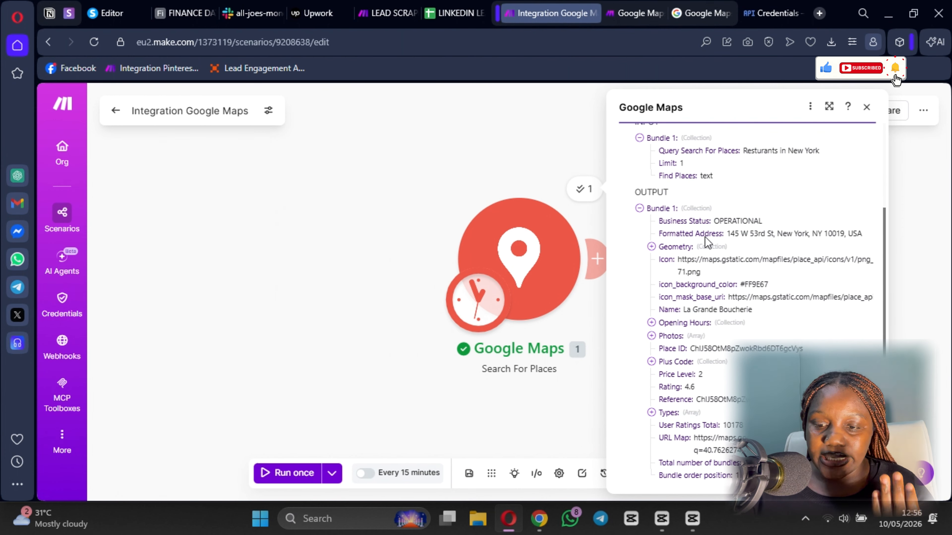
{"action": "scroll", "coordinate": [677, 274], "scroll_direction": "down", "scroll_amount": 2}
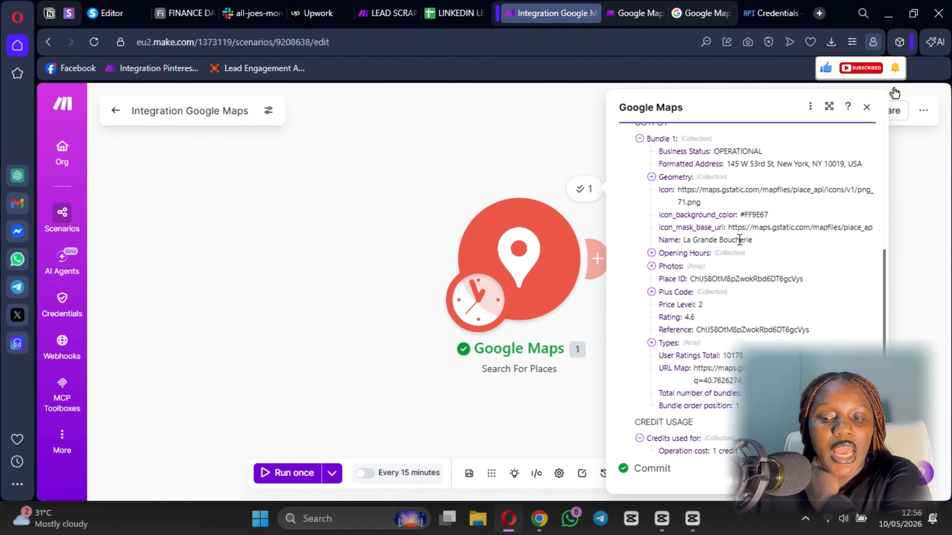
{"action": "scroll", "coordinate": [710, 293], "scroll_direction": "down", "scroll_amount": 1}
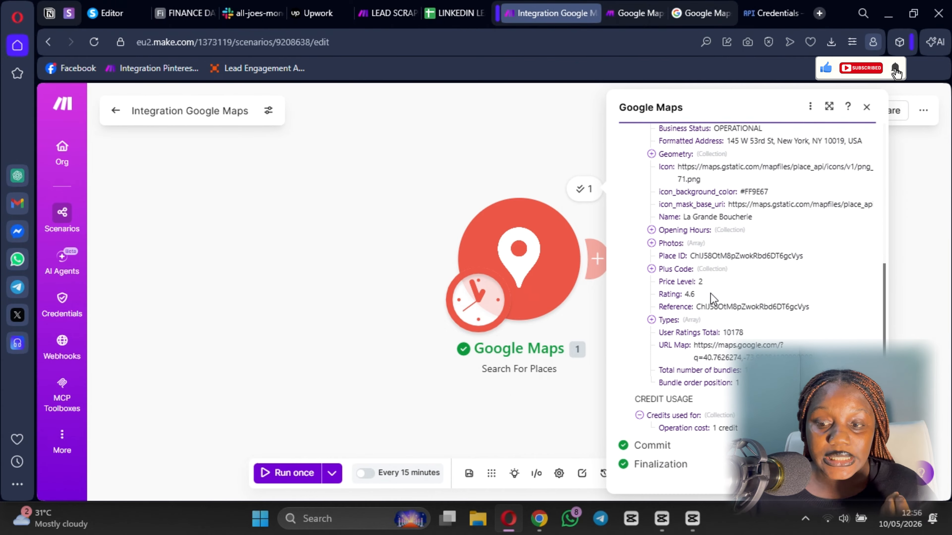
{"action": "scroll", "coordinate": [671, 302], "scroll_direction": "up", "scroll_amount": 4}
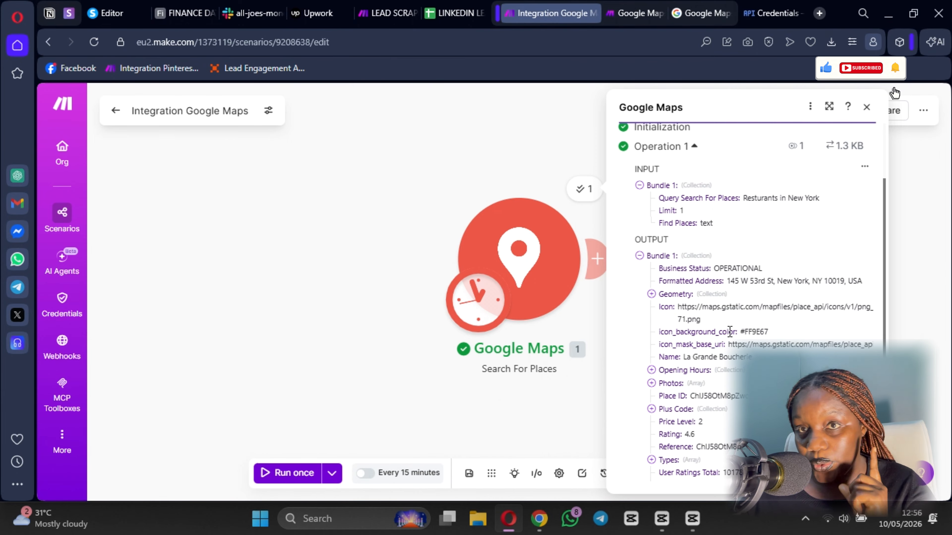
{"action": "left_click", "coordinate": [413, 170]}
{"action": "left_click_drag", "start_coordinate": [414, 168], "coordinate": [206, 160]}
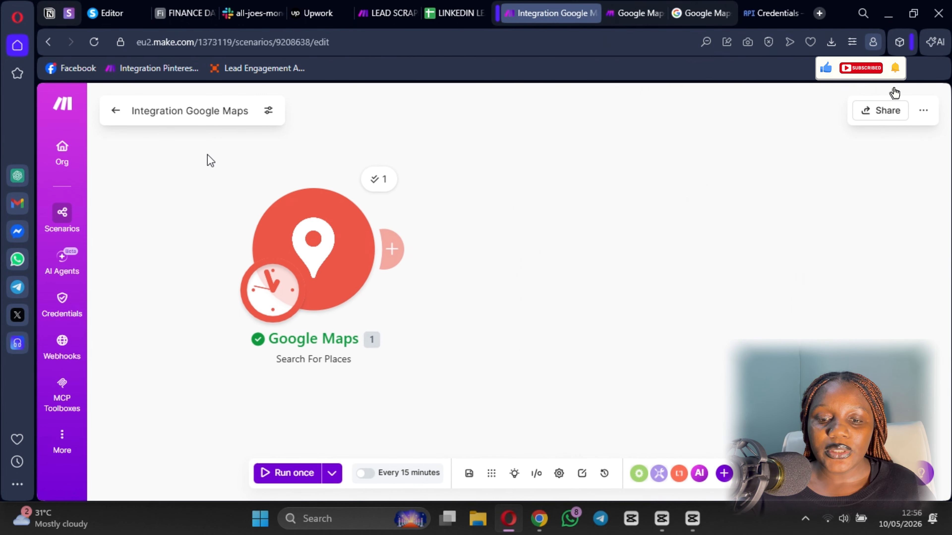
- Add an HTTP 'Make a request' module after the Google Maps search module
{"action": "left_click", "coordinate": [394, 250]}
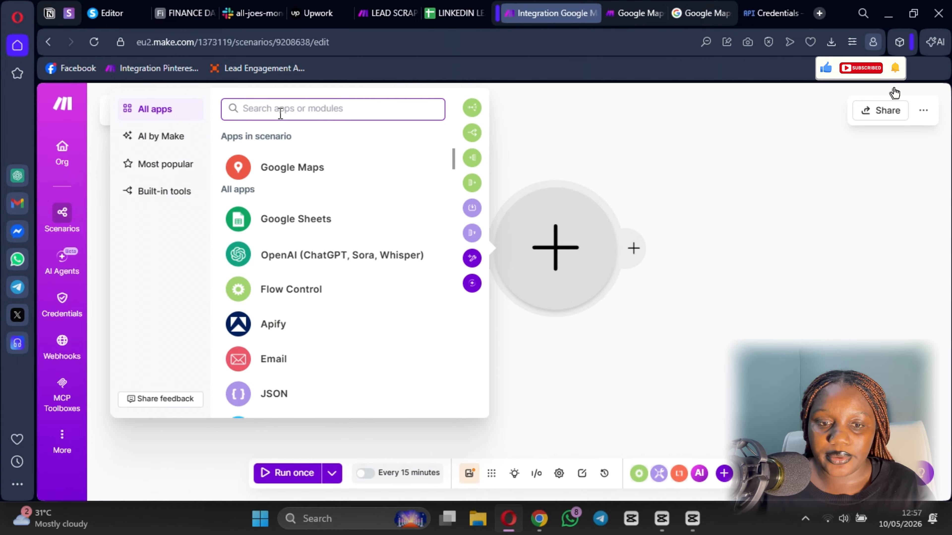
{"action": "type", "text": "http"}
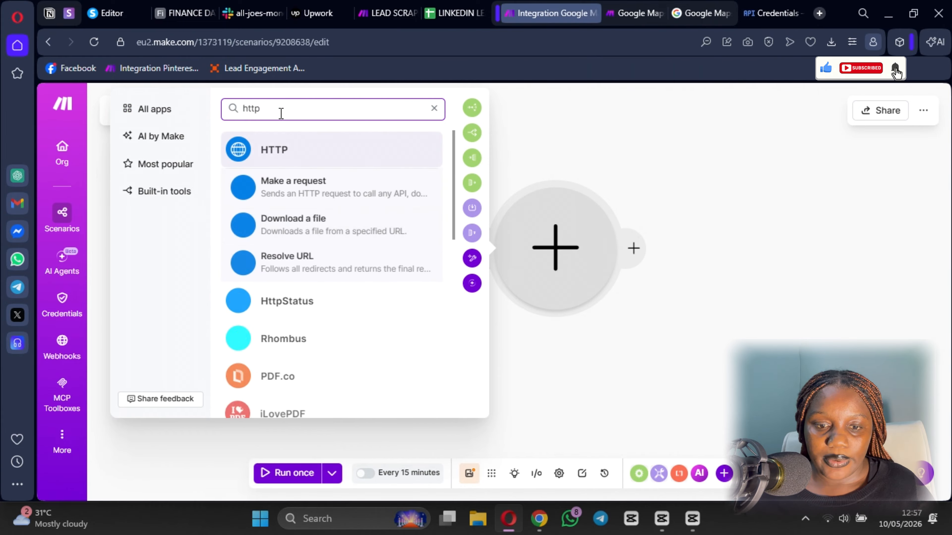
{"action": "left_click", "coordinate": [325, 188]}
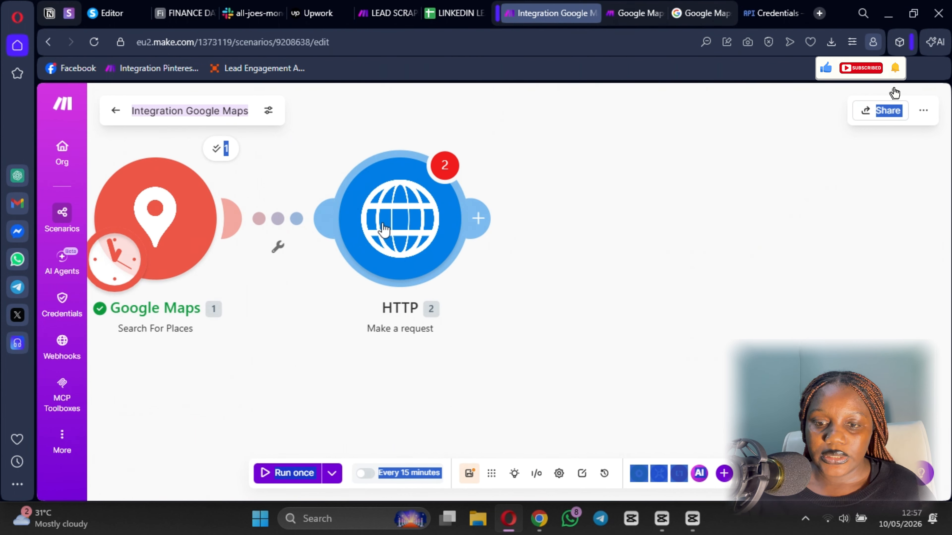
- Set the HTTP request to no authentication and paste the Places Details API URL
{"action": "left_click", "coordinate": [550, 171]}
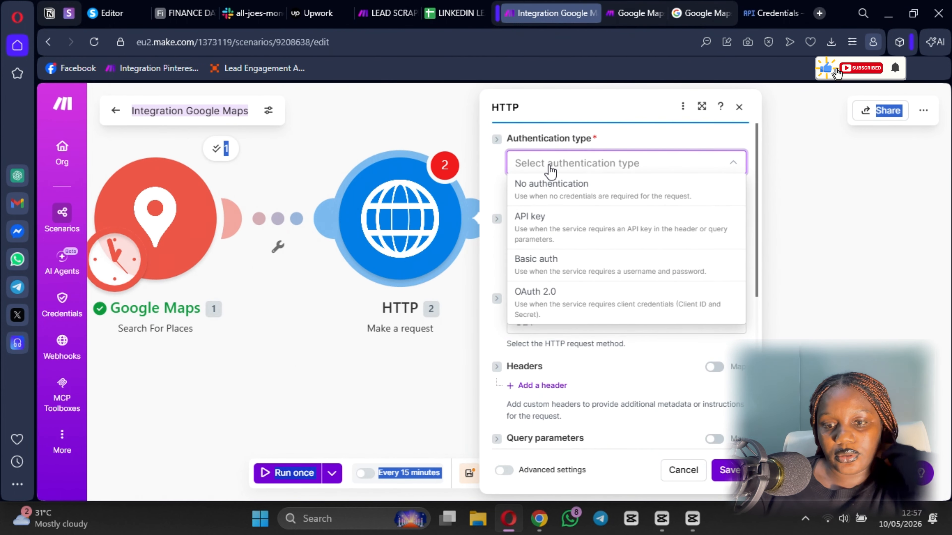
{"action": "left_click", "coordinate": [549, 189]}
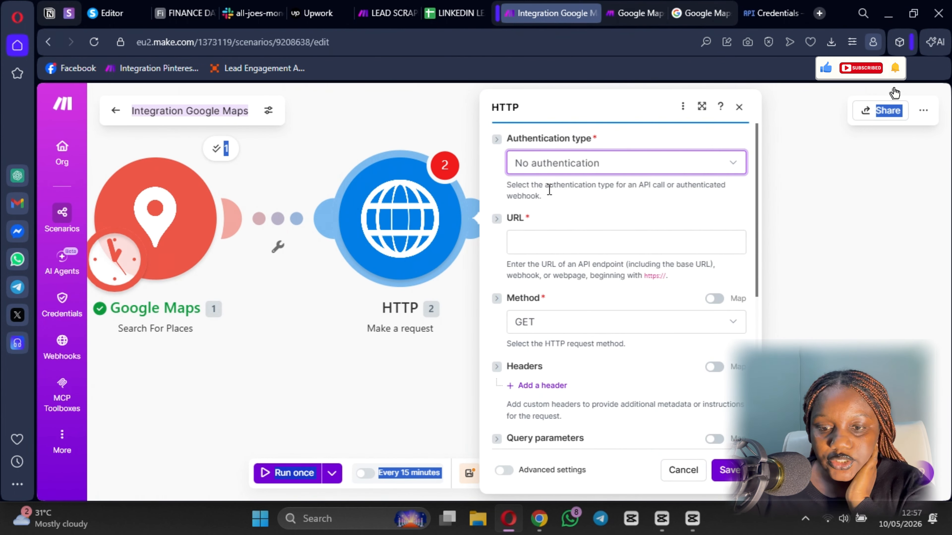
{"action": "left_click", "coordinate": [561, 243]}
{"action": "type", "text": "https://maps.googleapis.com/maps/api/place/details/json"}
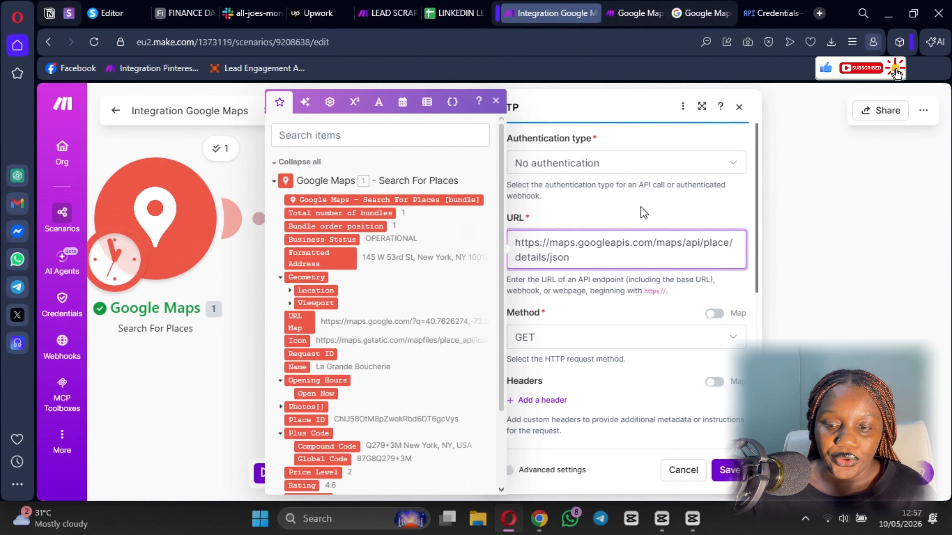
{"action": "scroll", "coordinate": [577, 341], "scroll_direction": "down", "scroll_amount": 2}
{"action": "scroll", "coordinate": [562, 300], "scroll_direction": "up", "scroll_amount": 1}
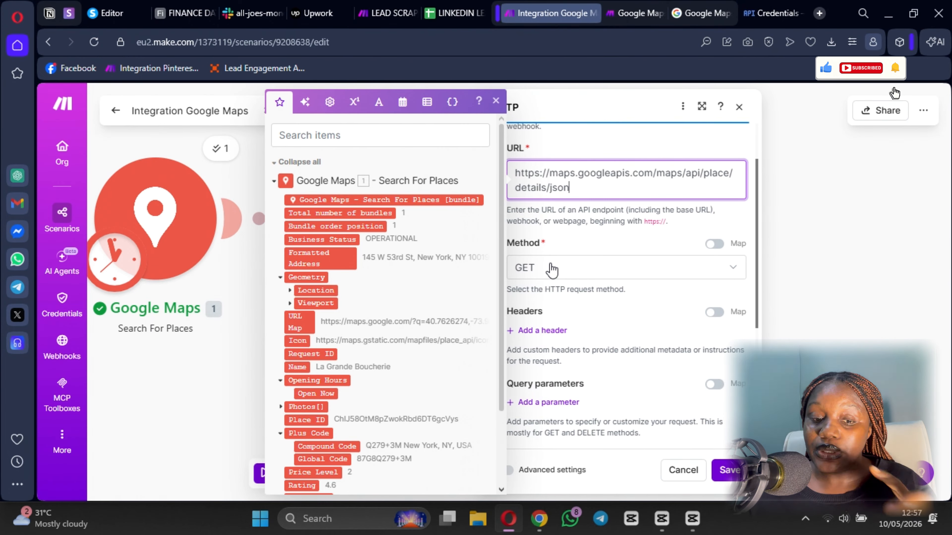
{"action": "scroll", "coordinate": [549, 269], "scroll_direction": "down", "scroll_amount": 2}
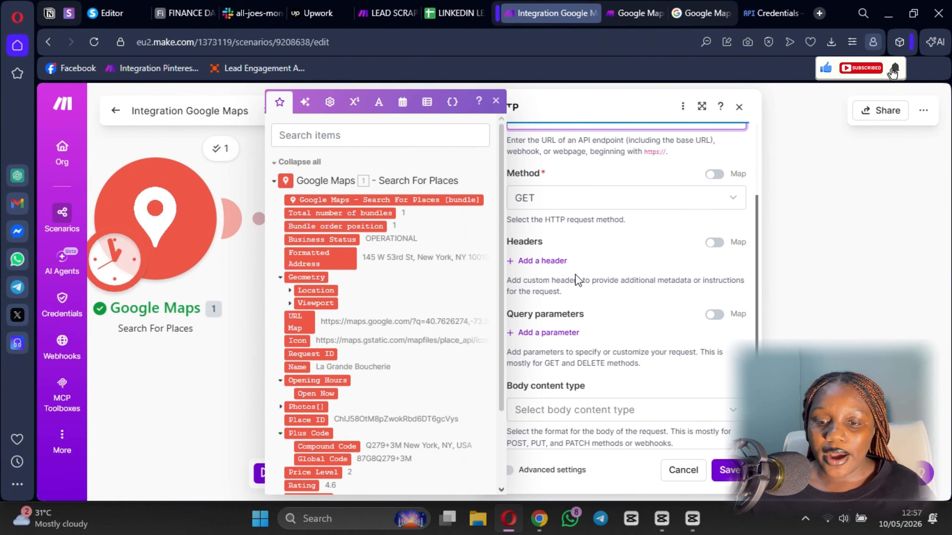
{"action": "scroll", "coordinate": [550, 248], "scroll_direction": "down", "scroll_amount": 4}
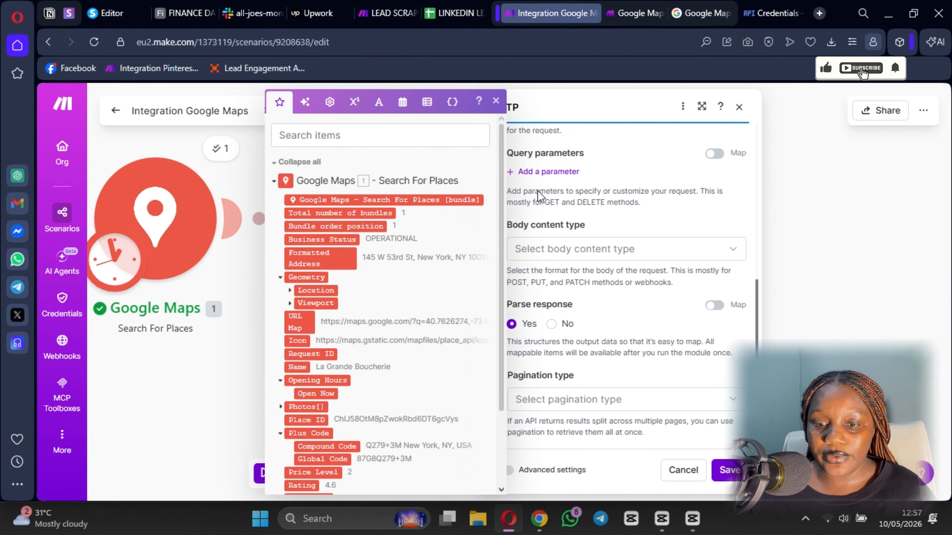
- Add a place_id query parameter mapped to the Google Maps 1. Place ID
{"action": "left_click", "coordinate": [554, 172]}
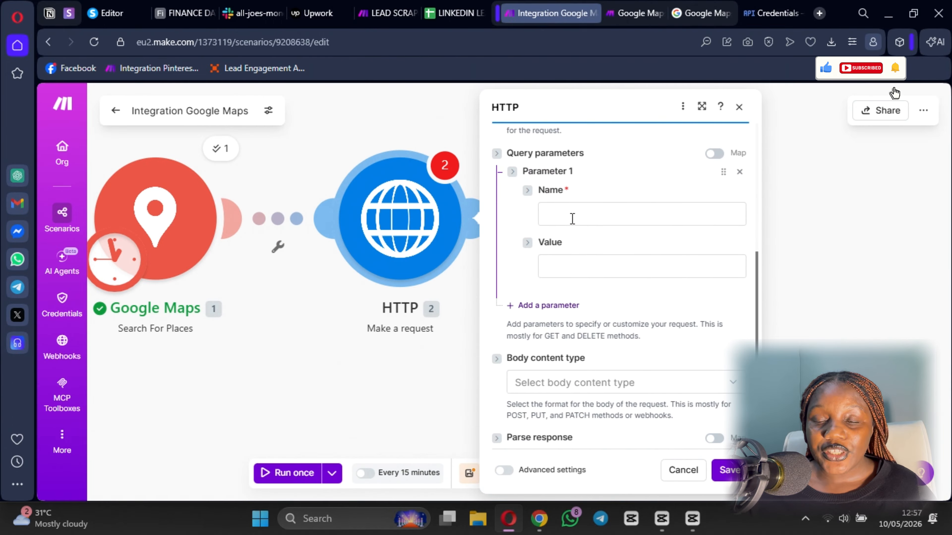
{"action": "left_click", "coordinate": [587, 214]}
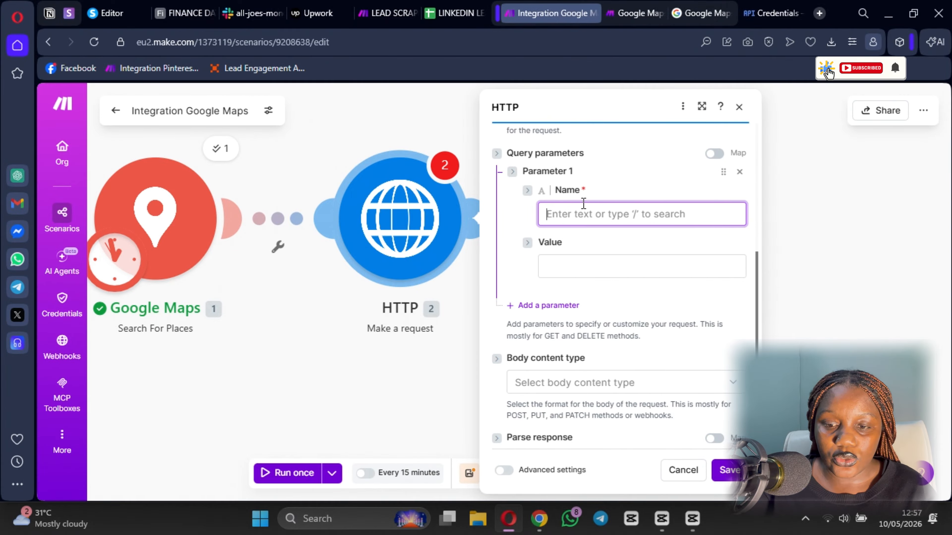
{"action": "type", "text": "place_id"}
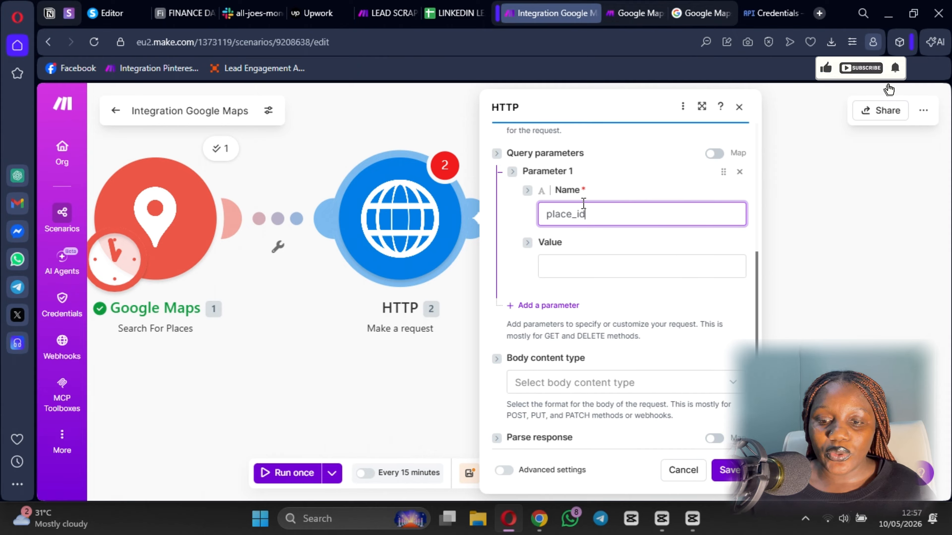
{"action": "left_click", "coordinate": [566, 268]}
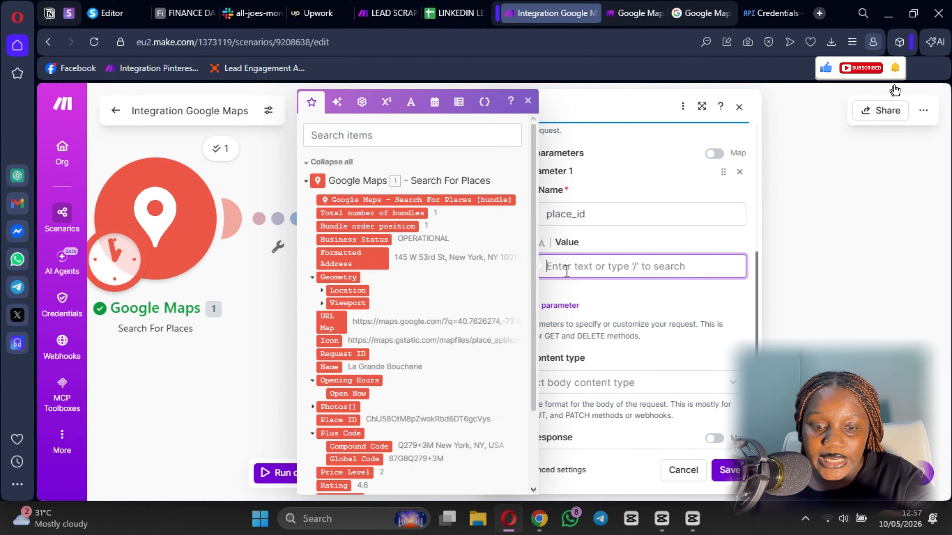
{"action": "scroll", "coordinate": [413, 300], "scroll_direction": "down", "scroll_amount": 3}
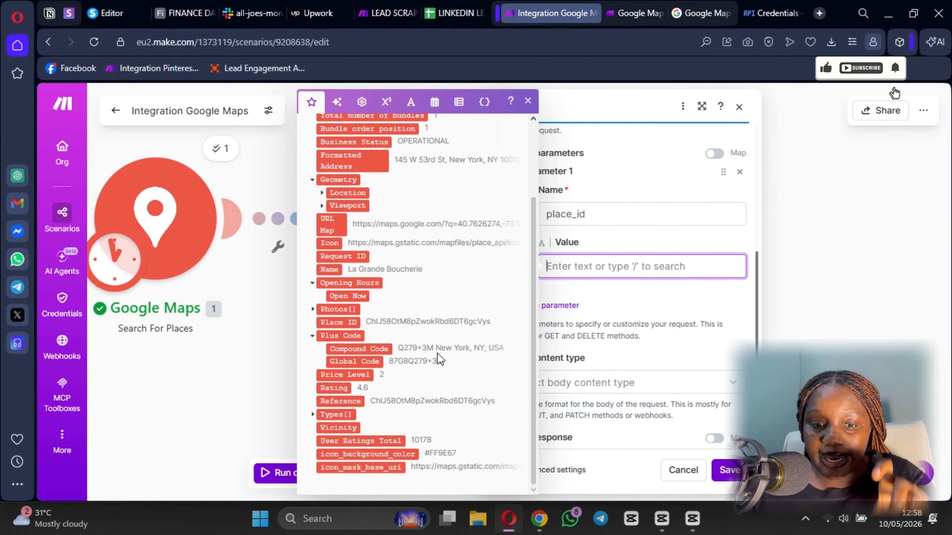
{"action": "left_click", "coordinate": [337, 323]}
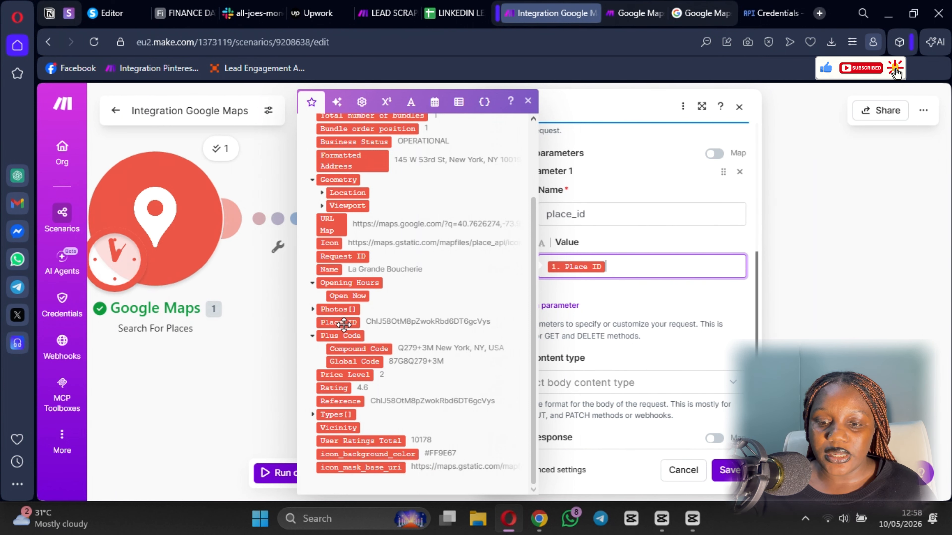
{"action": "left_click", "coordinate": [621, 300]}
- Add a second query parameter, Field, with the value Website
{"action": "left_click", "coordinate": [546, 308]}
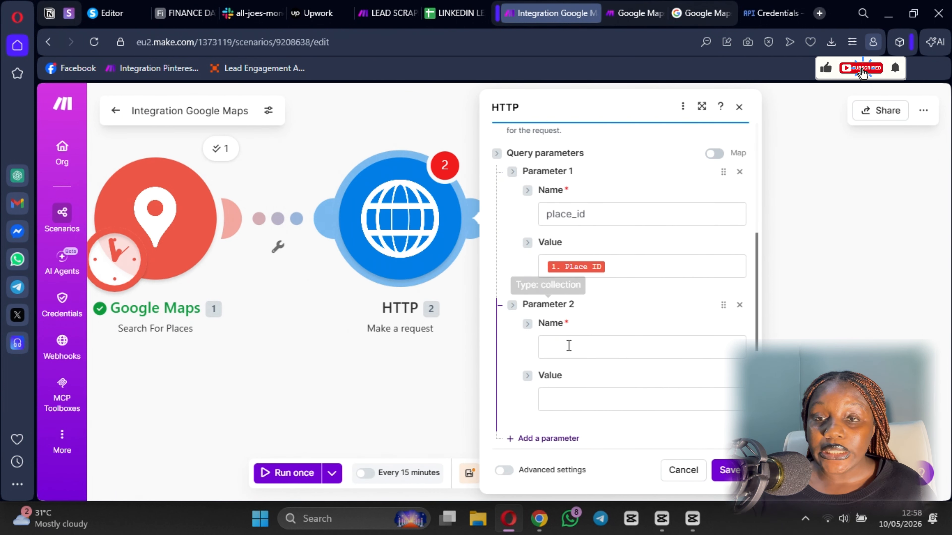
{"action": "scroll", "coordinate": [566, 280], "scroll_direction": "down", "scroll_amount": 2}
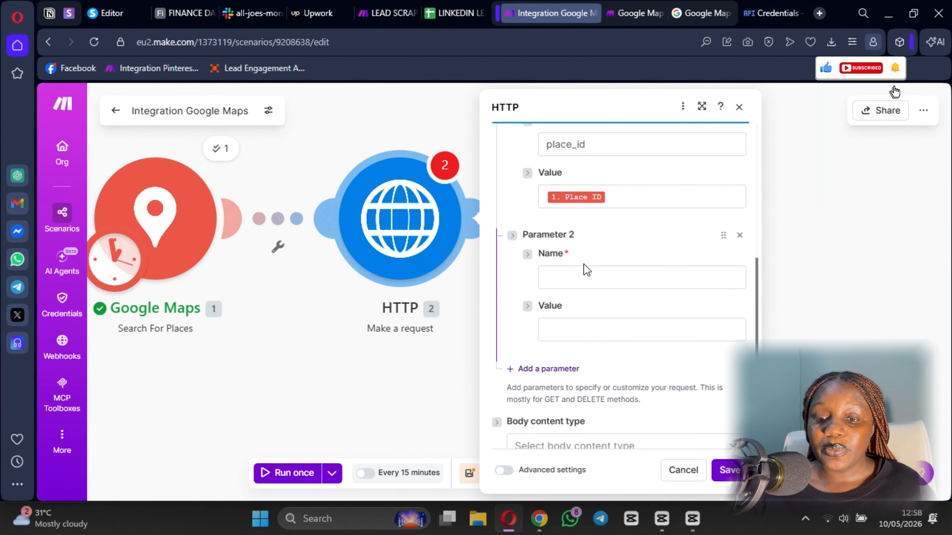
{"action": "left_click", "coordinate": [568, 279]}
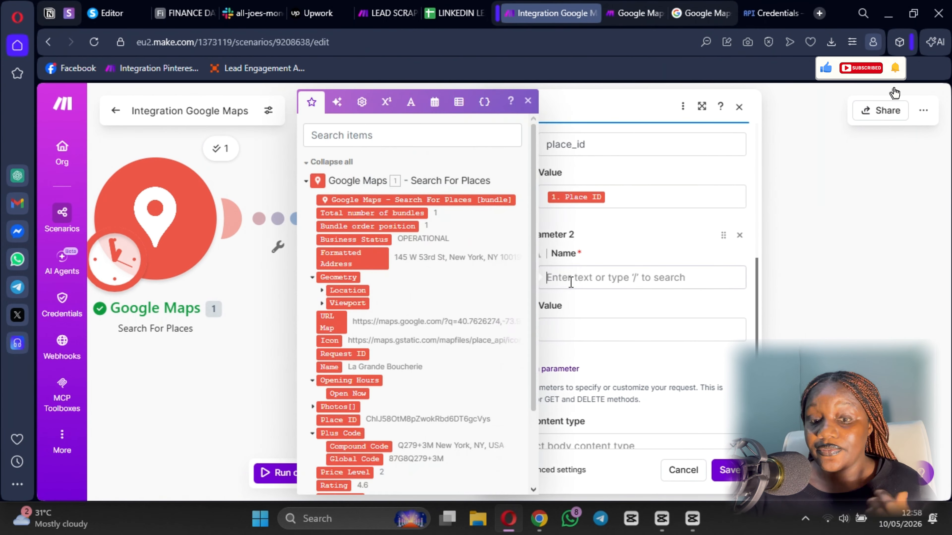
{"action": "type", "text": "Field"}
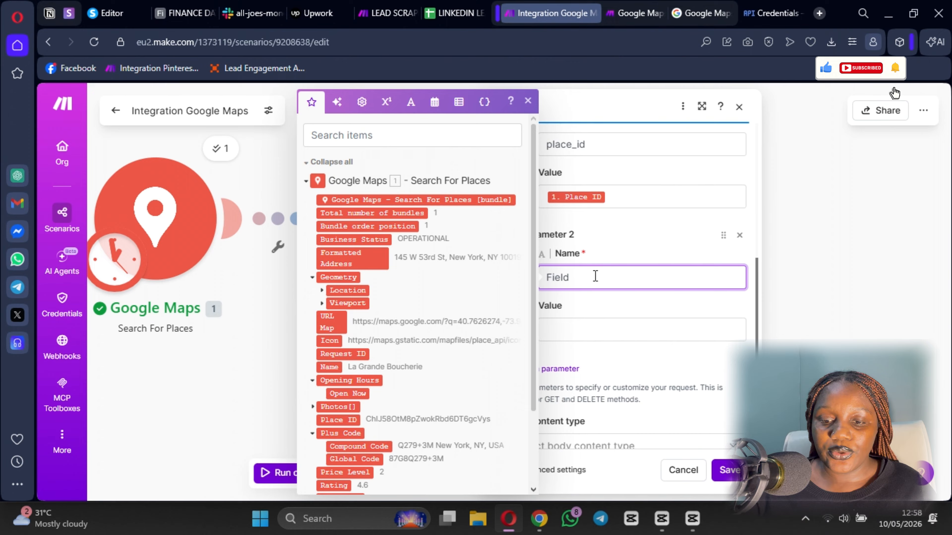
{"action": "left_click", "coordinate": [572, 329]}
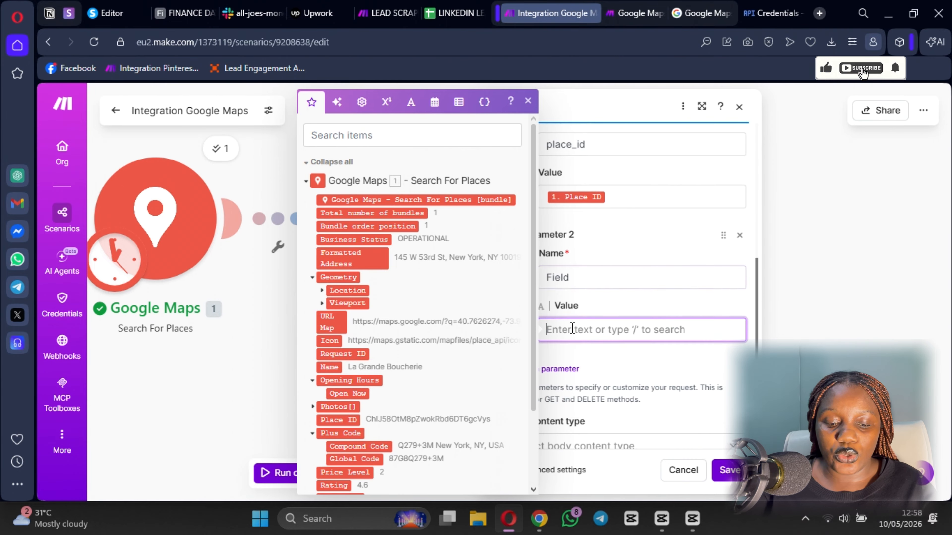
{"action": "type", "text": "Website"}
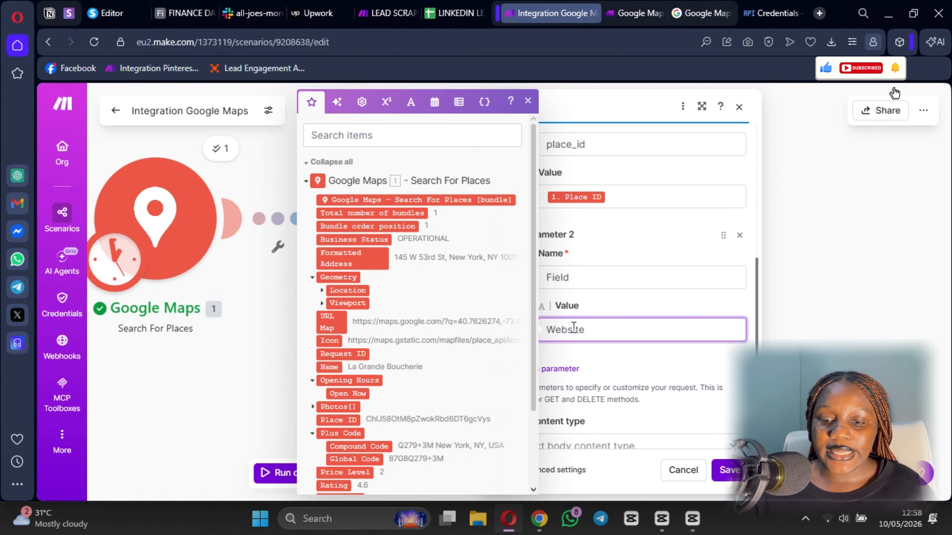
{"action": "left_click", "coordinate": [624, 387]}
- Add a third query parameter, key, and paste the API key as its value
{"action": "left_click", "coordinate": [535, 371]}
{"action": "scroll", "coordinate": [564, 331], "scroll_direction": "down", "scroll_amount": 1}
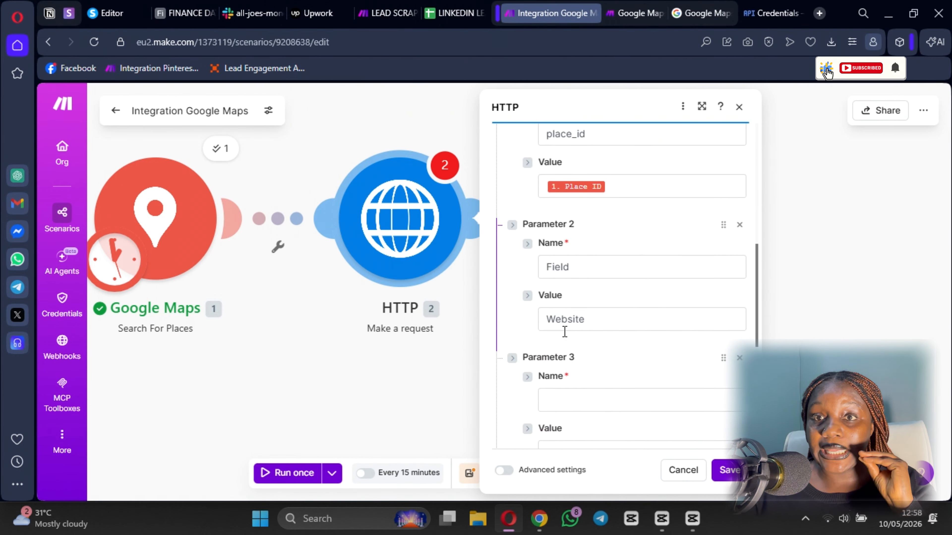
{"action": "scroll", "coordinate": [565, 332], "scroll_direction": "down", "scroll_amount": 3}
{"action": "left_click", "coordinate": [558, 269]}
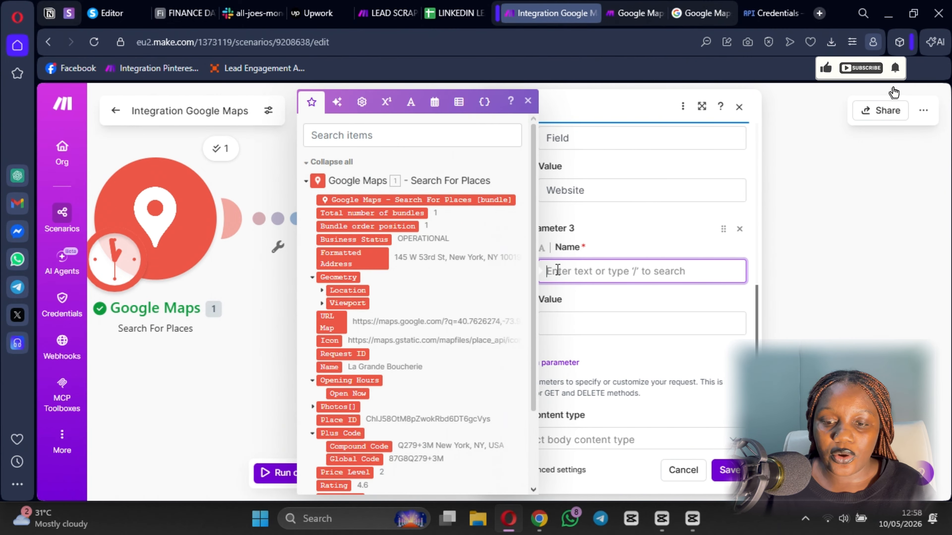
{"action": "type", "text": "key"}
{"action": "left_click", "coordinate": [388, 13]}
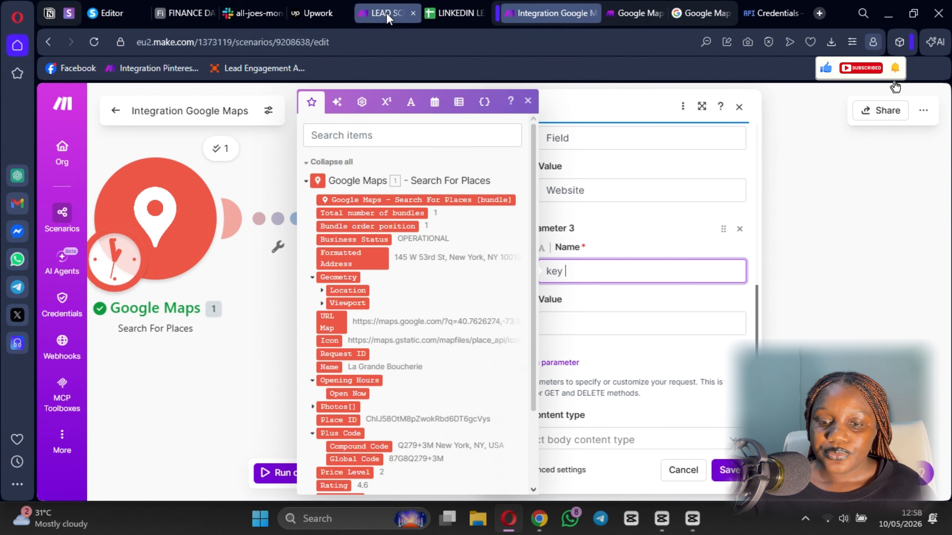
{"action": "left_click", "coordinate": [550, 13]}
{"action": "left_click", "coordinate": [598, 319]}
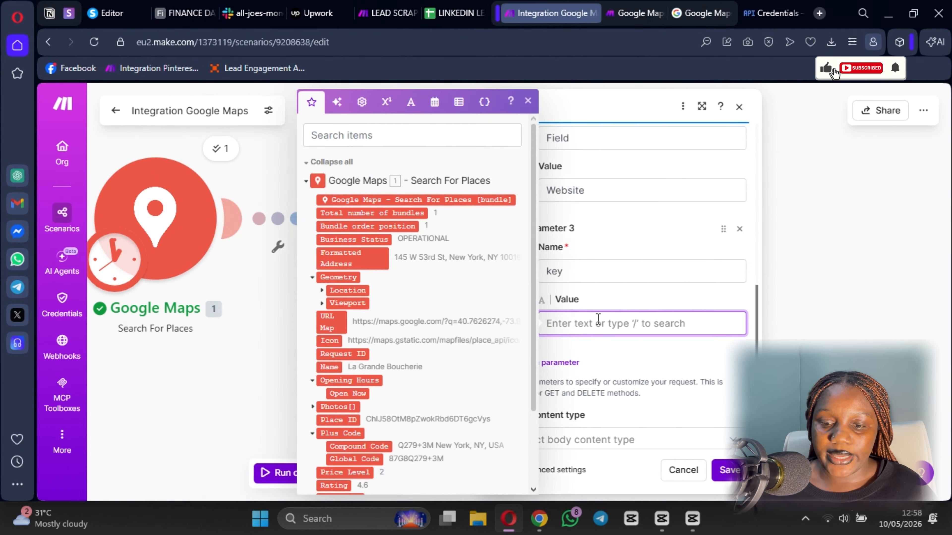
{"action": "key", "text": "ctrl+v"}
{"action": "left_click", "coordinate": [681, 409]}
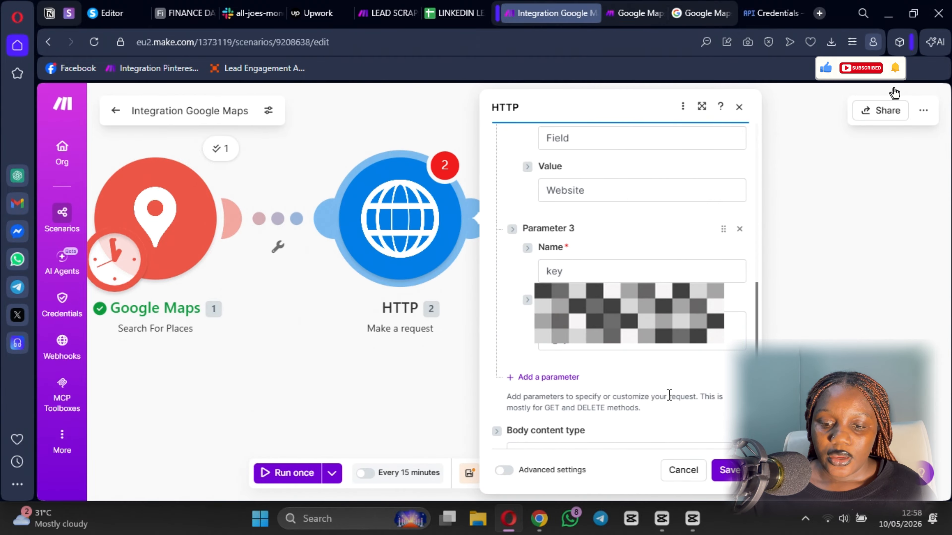
{"action": "scroll", "coordinate": [667, 397], "scroll_direction": "down", "scroll_amount": 5}
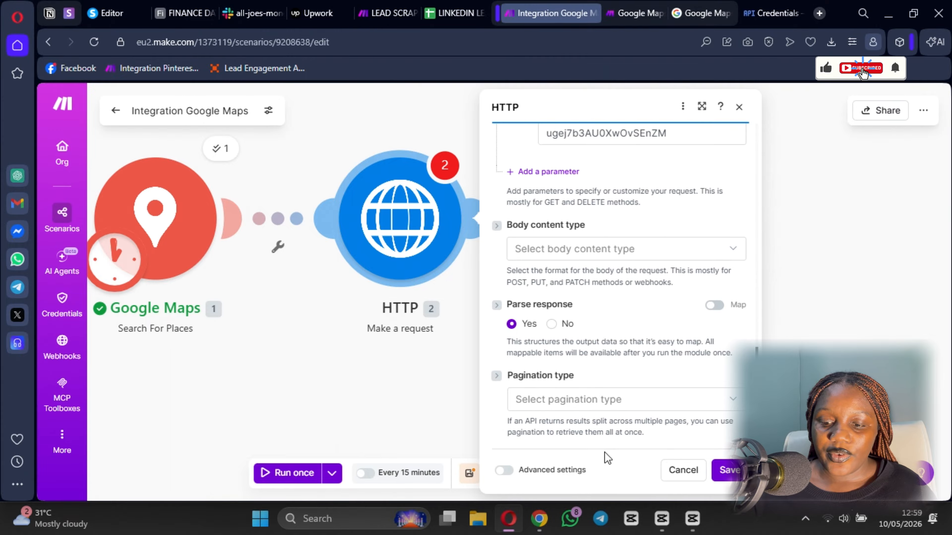
- Save the HTTP GET request to /maps/api/place/details/json, then save the scenario
{"action": "left_click", "coordinate": [733, 471]}
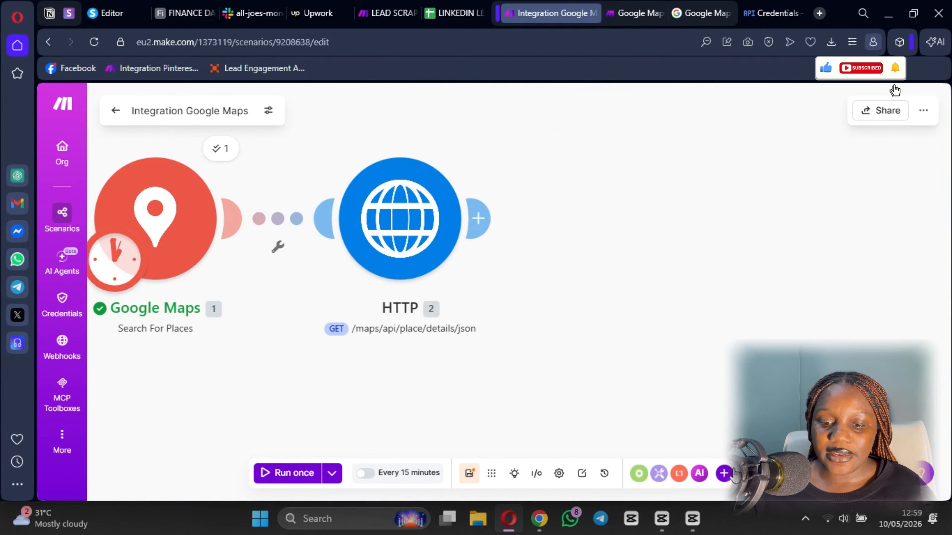
{"action": "left_click", "coordinate": [473, 481]}
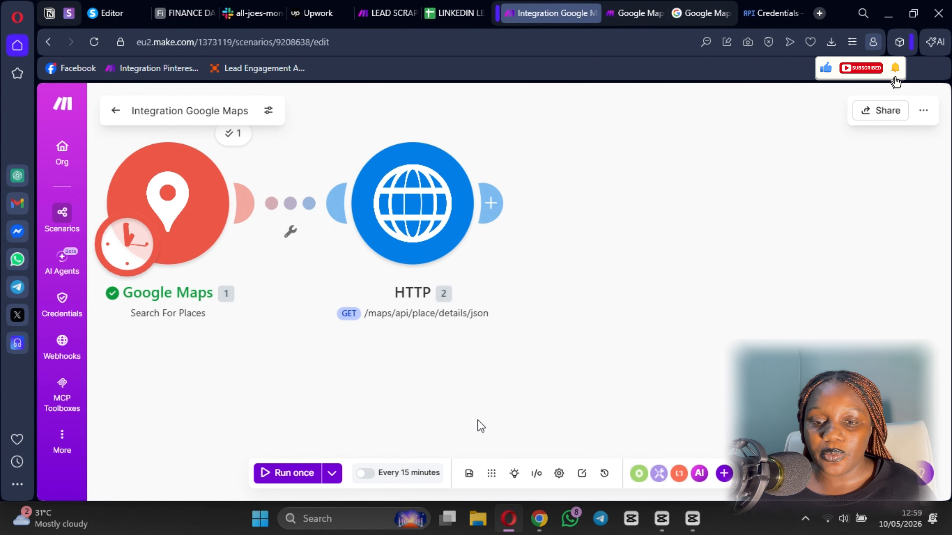
{"action": "scroll", "coordinate": [478, 421], "scroll_direction": "down", "scroll_amount": 2}
{"action": "scroll", "coordinate": [484, 384], "scroll_direction": "up", "scroll_amount": 3}
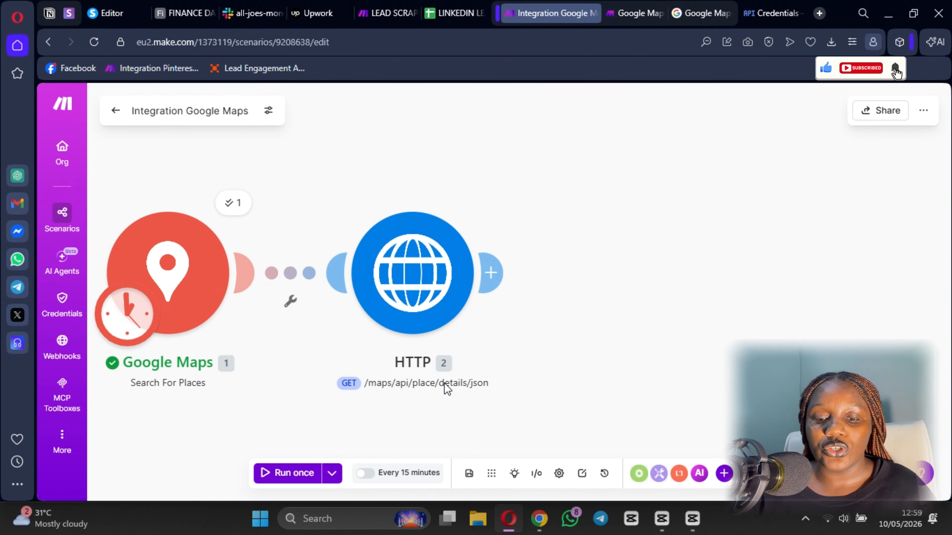
{"action": "left_click_drag", "start_coordinate": [476, 378], "coordinate": [437, 351]}
- Add an Apify 'Run an Actor' module after the HTTP request
{"action": "left_click", "coordinate": [457, 255]}
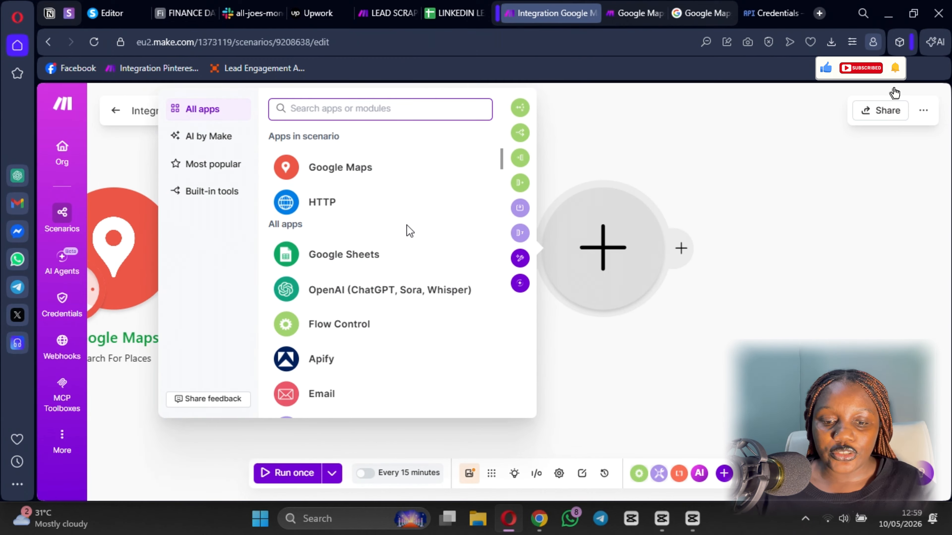
{"action": "left_click", "coordinate": [318, 364]}
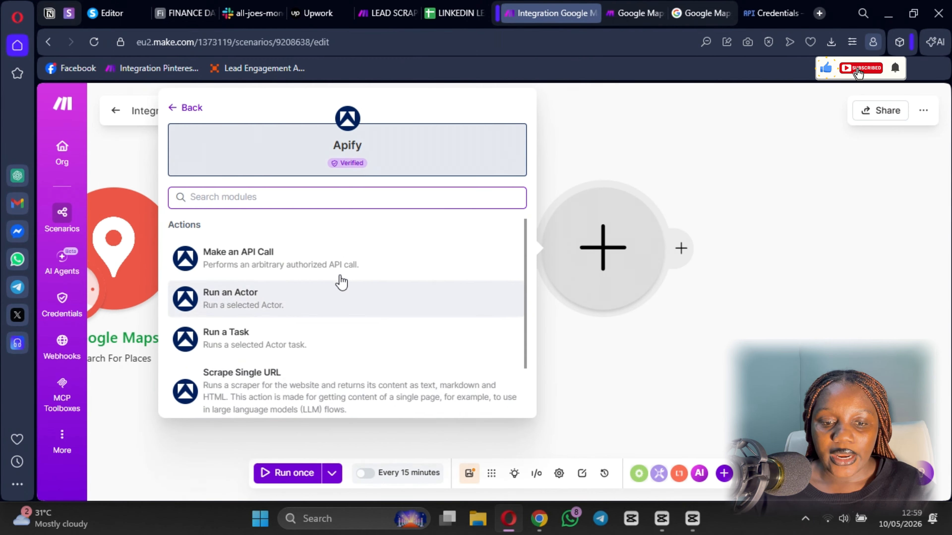
{"action": "left_click", "coordinate": [283, 300]}
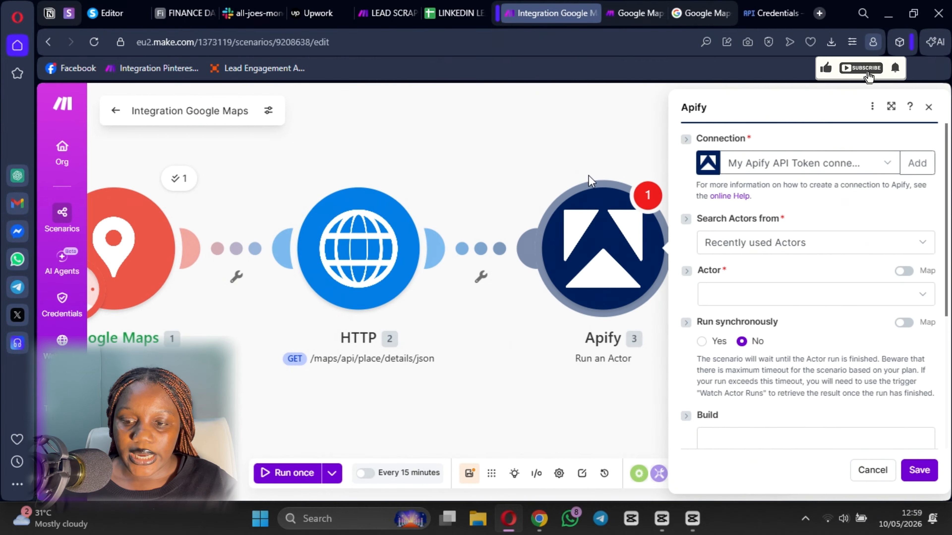
- Choose the Contact Details Scraper actor and edit its Input JSON start URL
{"action": "left_click", "coordinate": [756, 298]}
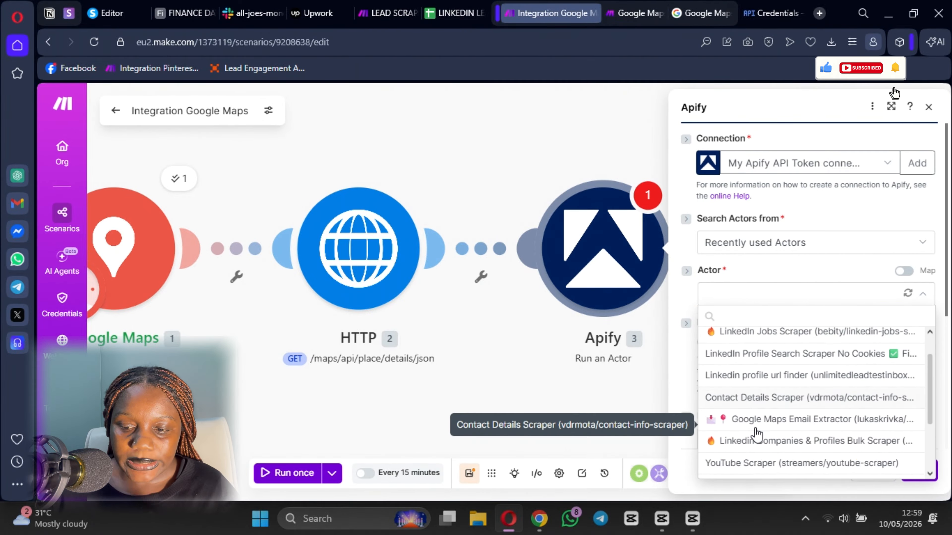
{"action": "scroll", "coordinate": [756, 435], "scroll_direction": "down", "scroll_amount": 2}
{"action": "scroll", "coordinate": [745, 431], "scroll_direction": "up", "scroll_amount": 3}
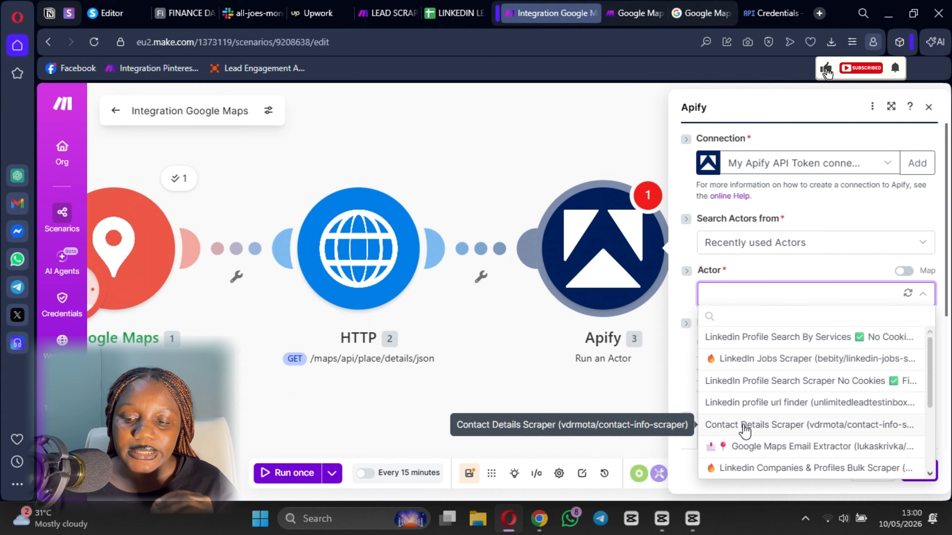
{"action": "left_click", "coordinate": [744, 427]}
{"action": "scroll", "coordinate": [760, 255], "scroll_direction": "down", "scroll_amount": 2}
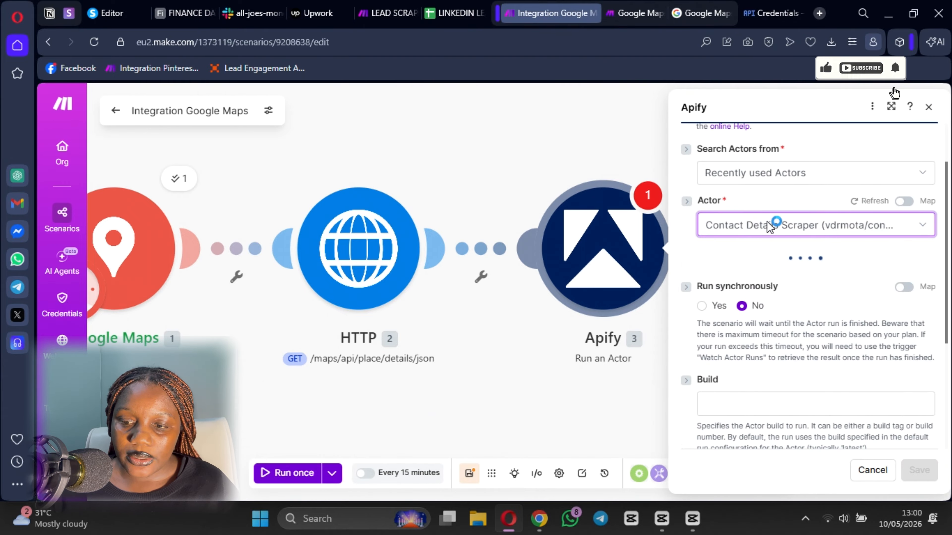
{"action": "scroll", "coordinate": [793, 313], "scroll_direction": "down", "scroll_amount": 2}
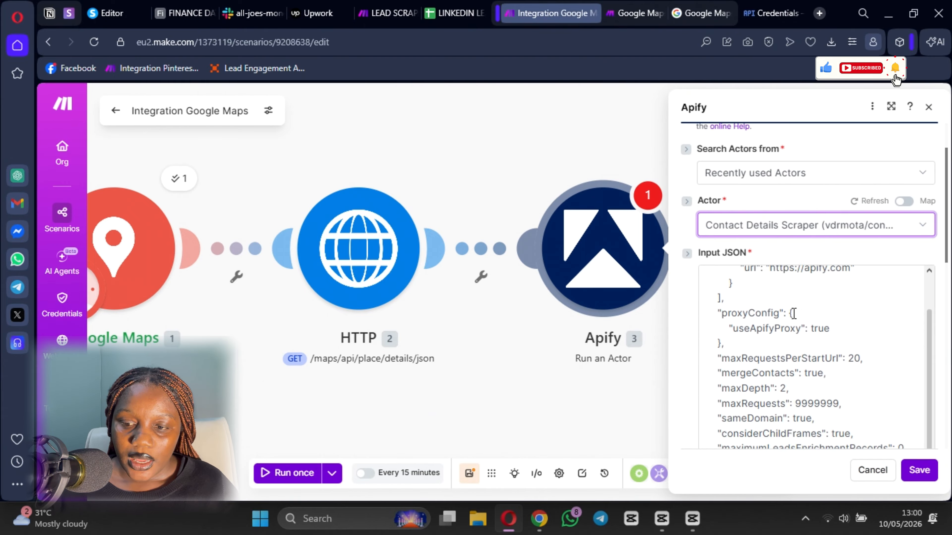
{"action": "scroll", "coordinate": [791, 285], "scroll_direction": "up", "scroll_amount": 2}
{"action": "left_click", "coordinate": [771, 322]}
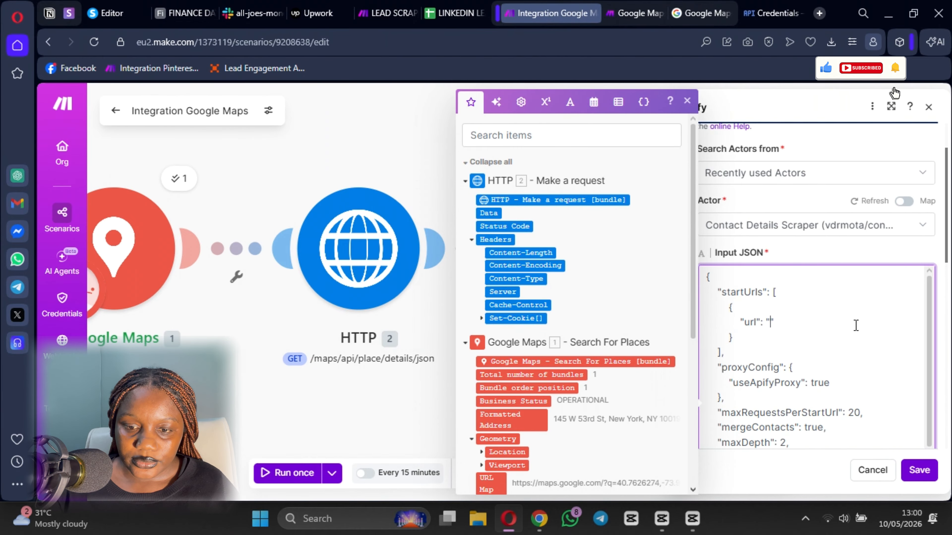
{"action": "left_click", "coordinate": [344, 155]}
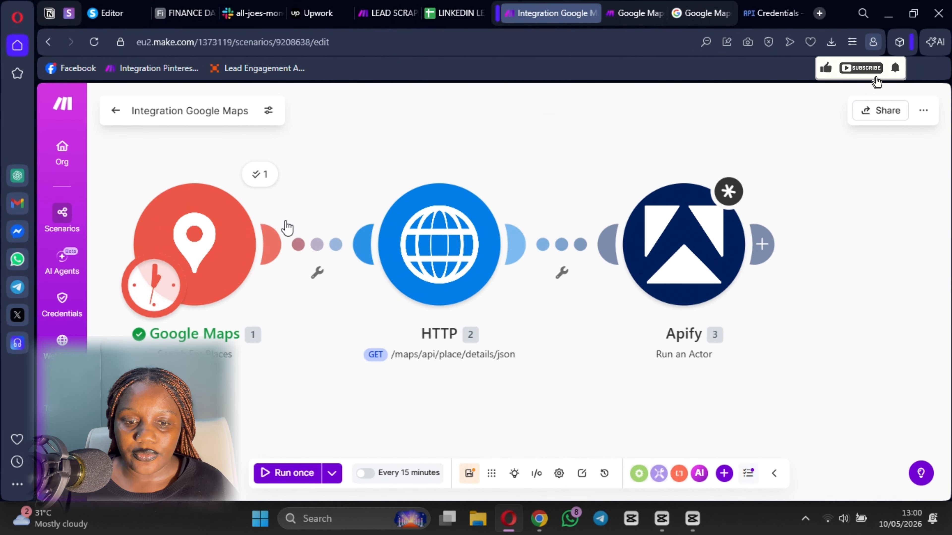
- Copy the Place ID value from the Google Maps step's output
{"action": "left_click", "coordinate": [264, 187]}
{"action": "scroll", "coordinate": [399, 394], "scroll_direction": "down", "scroll_amount": 5}
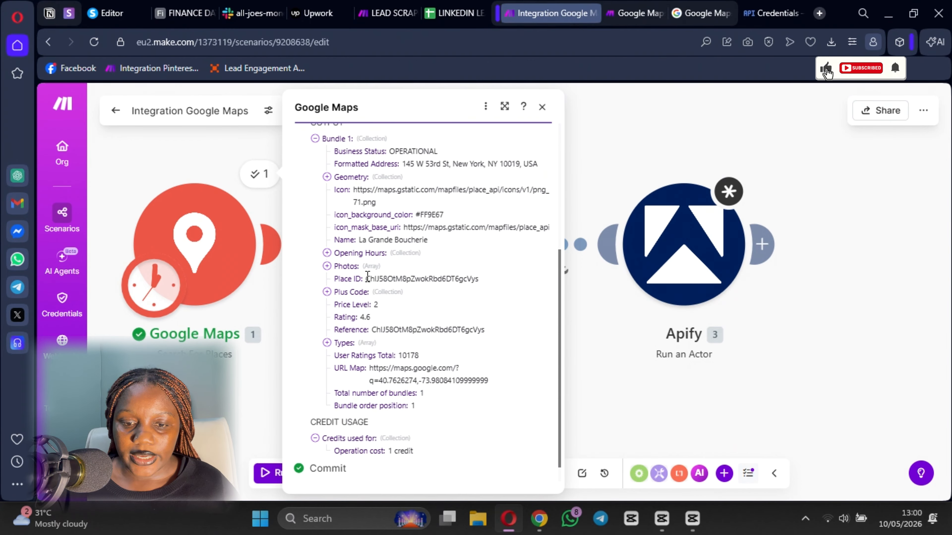
{"action": "left_click_drag", "start_coordinate": [366, 279], "coordinate": [489, 279]}
{"action": "key", "text": "ctrl+c"}
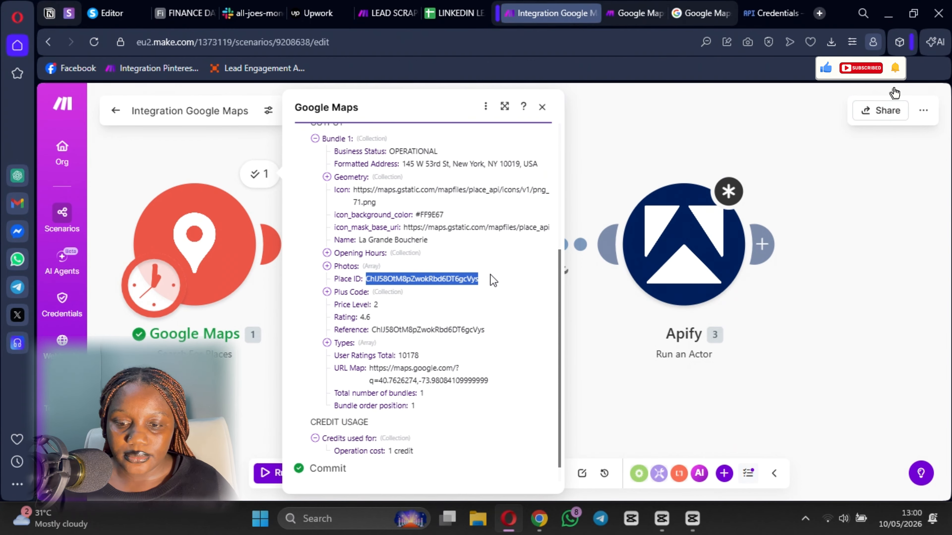
{"action": "left_click", "coordinate": [617, 360]}
- Run the HTTP module alone with the copied Place ID and inspect its 200 response data
{"action": "right_click", "coordinate": [415, 248]}
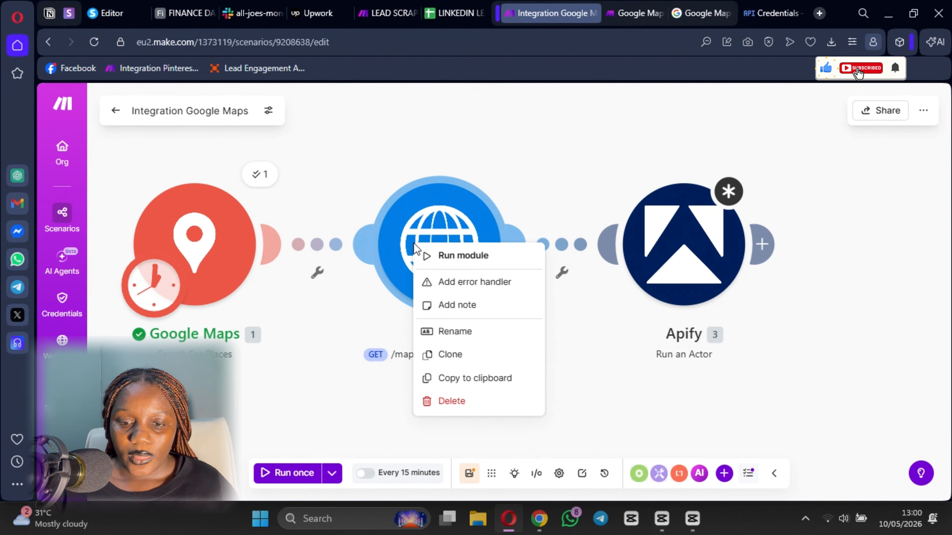
{"action": "left_click", "coordinate": [440, 257]}
{"action": "left_click", "coordinate": [616, 332]}
{"action": "key", "text": "ctrl+v"}
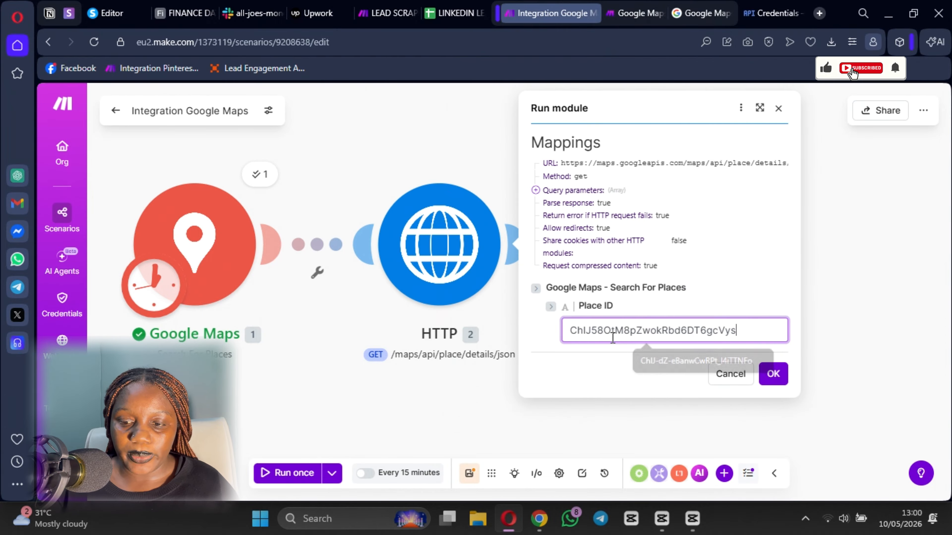
{"action": "left_click", "coordinate": [772, 374]}
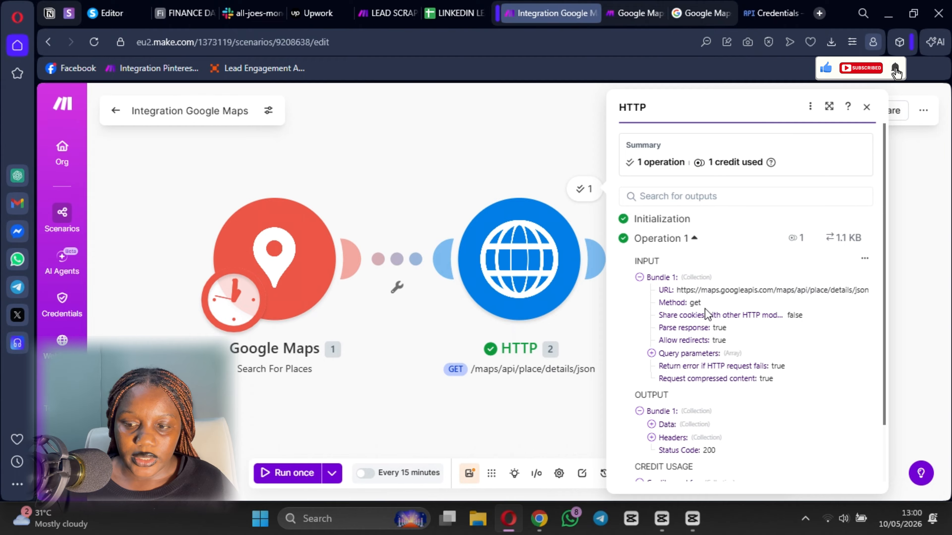
{"action": "left_click_drag", "start_coordinate": [385, 448], "coordinate": [274, 370]}
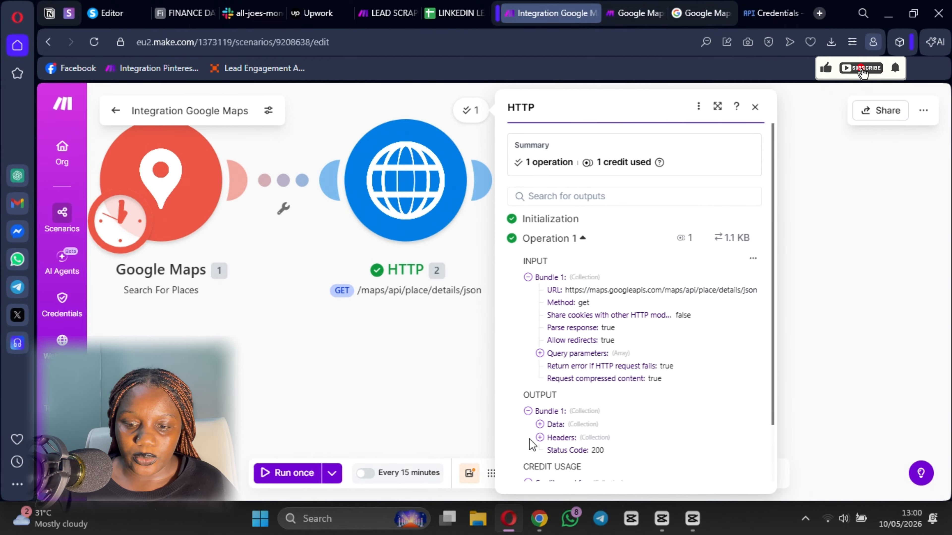
{"action": "left_click", "coordinate": [540, 425]}
{"action": "scroll", "coordinate": [624, 349], "scroll_direction": "down", "scroll_amount": 2}
{"action": "scroll", "coordinate": [624, 347], "scroll_direction": "down", "scroll_amount": 2}
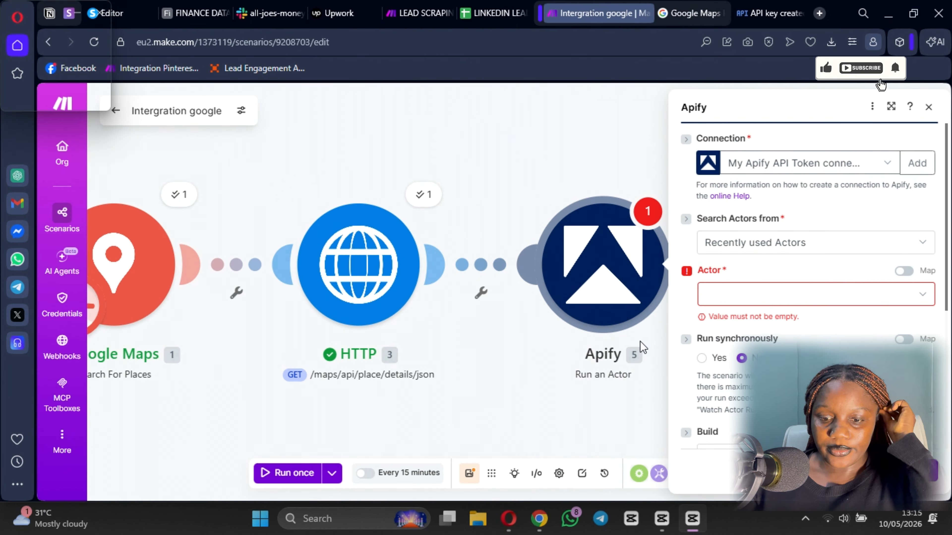
- Choose the Contact Details Scraper actor and find the website in the HTTP result output
{"action": "left_click", "coordinate": [835, 293]}
{"action": "scroll", "coordinate": [768, 379], "scroll_direction": "down", "scroll_amount": 3}
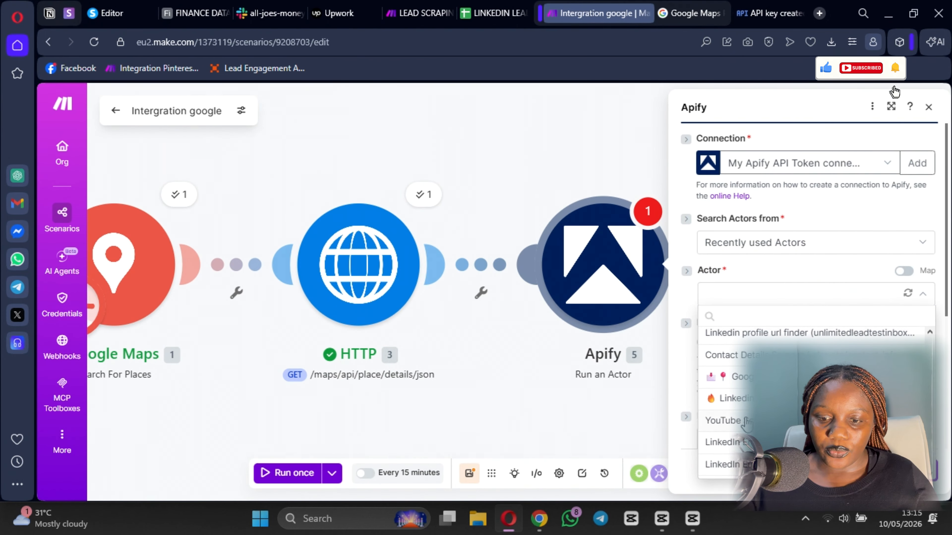
{"action": "left_click", "coordinate": [769, 353]}
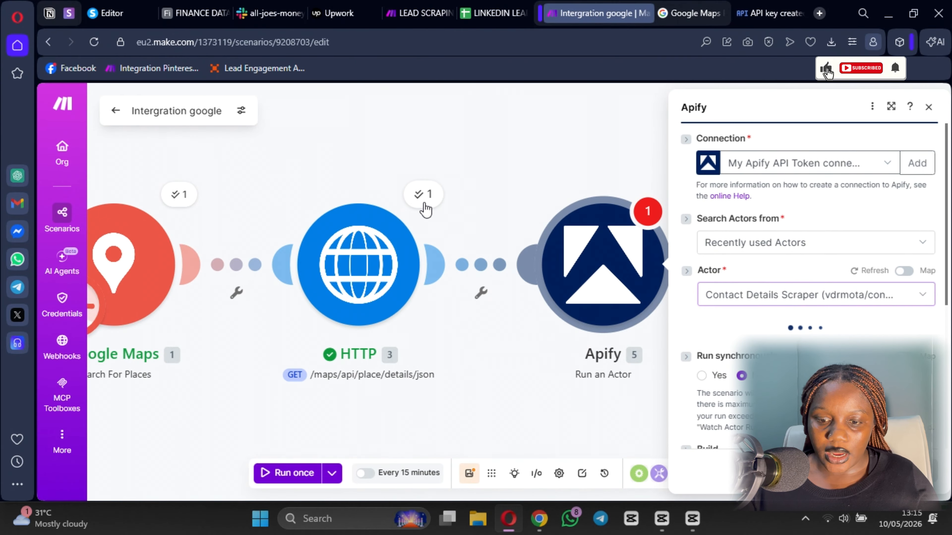
{"action": "left_click", "coordinate": [424, 194]}
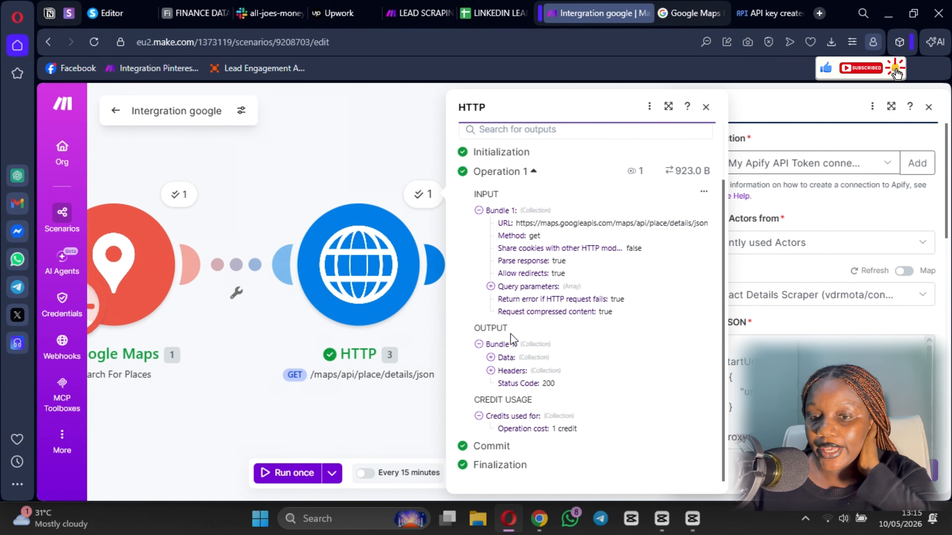
{"action": "left_click", "coordinate": [490, 357]}
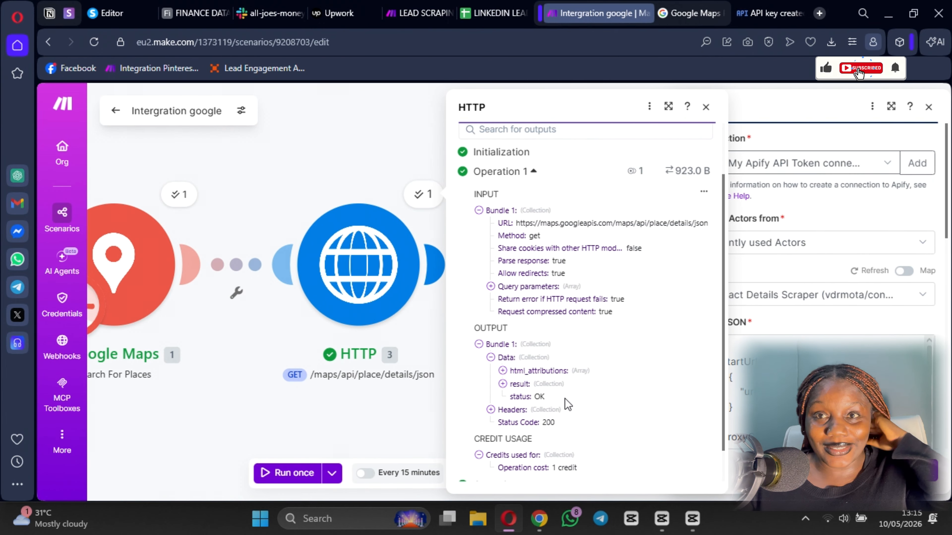
{"action": "scroll", "coordinate": [500, 351], "scroll_direction": "down", "scroll_amount": 1}
{"action": "left_click", "coordinate": [502, 345]}
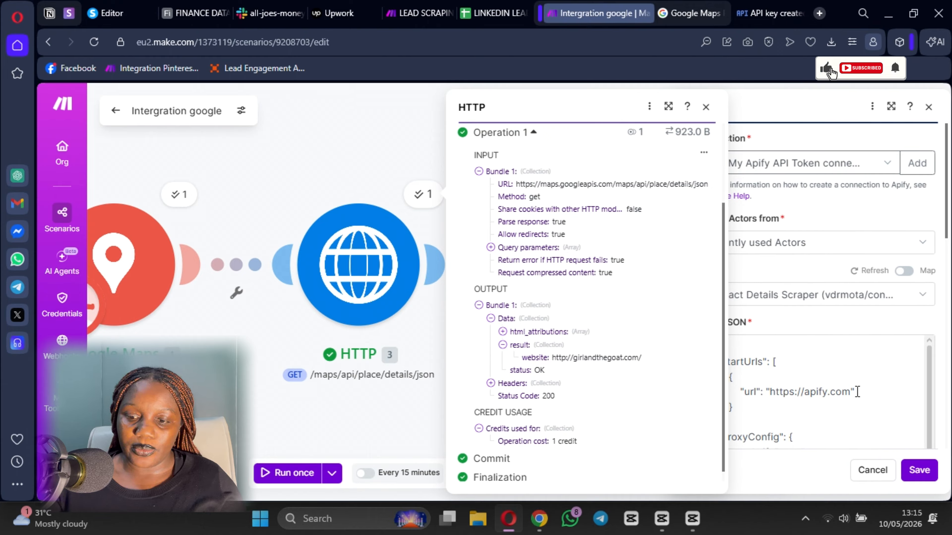
- Delete the sample start URL from the Input JSON, leaving it empty for mapping
{"action": "left_click", "coordinate": [850, 393]}
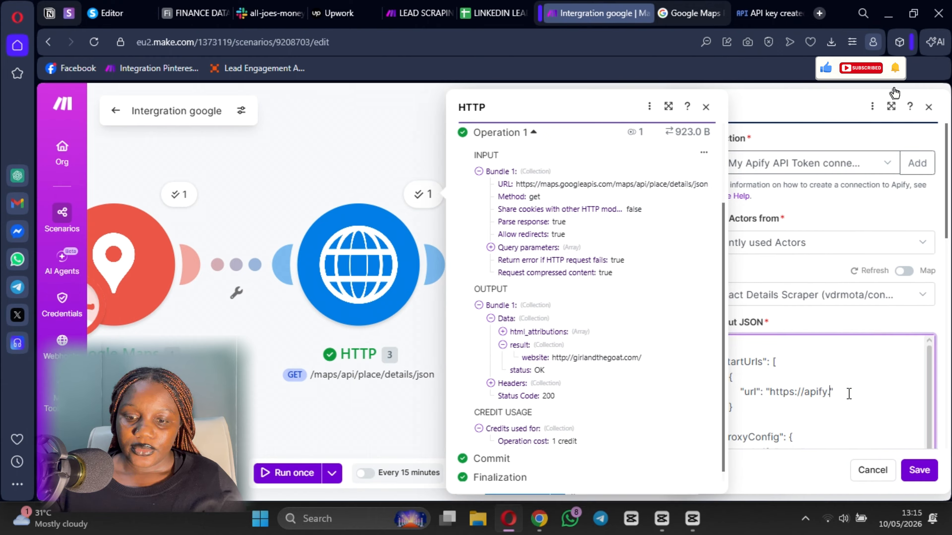
{"action": "key", "text": "BackSpace"}
{"action": "key", "text": "BackSpace"}
{"action": "key", "text": "BackSpace"}
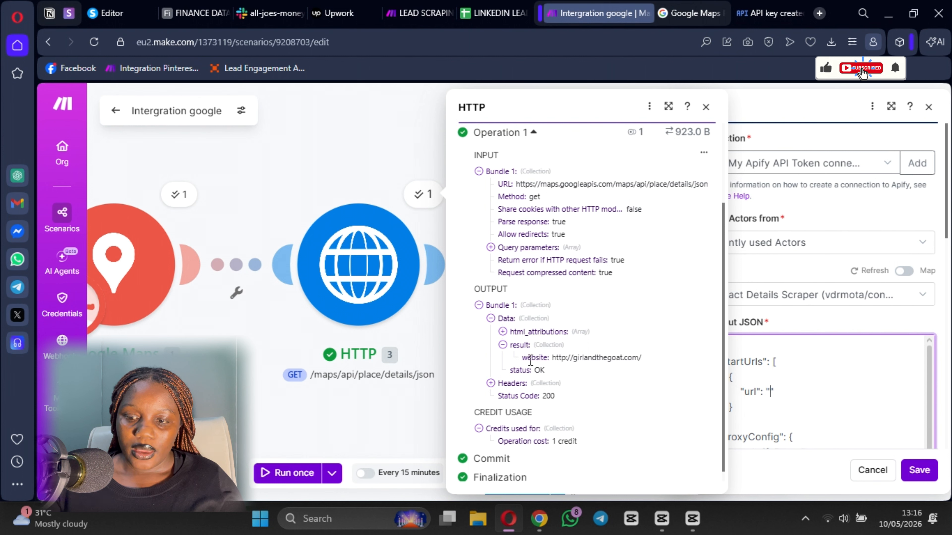
{"action": "left_click", "coordinate": [502, 344]}
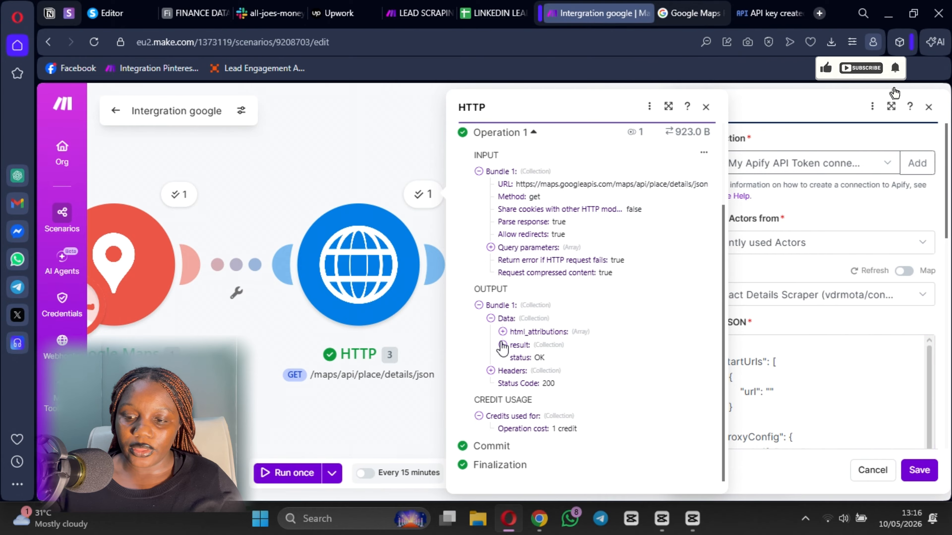
{"action": "left_click", "coordinate": [521, 350]}
{"action": "left_click", "coordinate": [520, 347]}
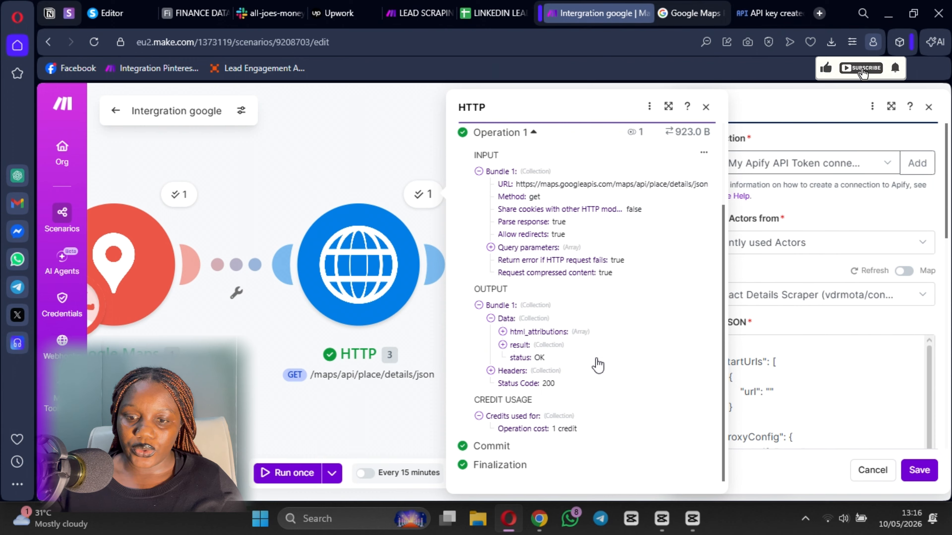
{"action": "left_click", "coordinate": [706, 107]}
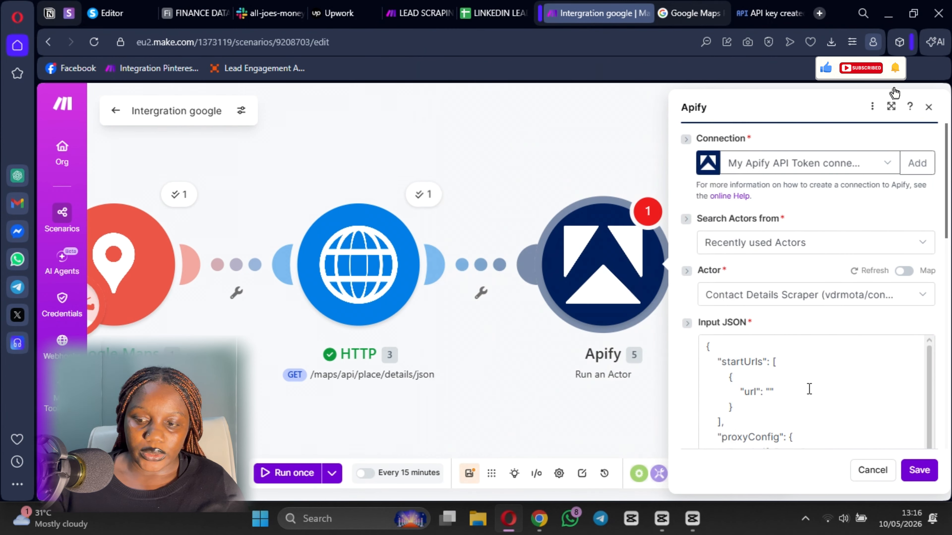
- Map the HTTP output 3. data: result: website into the Input JSON url value
{"action": "left_click", "coordinate": [810, 361]}
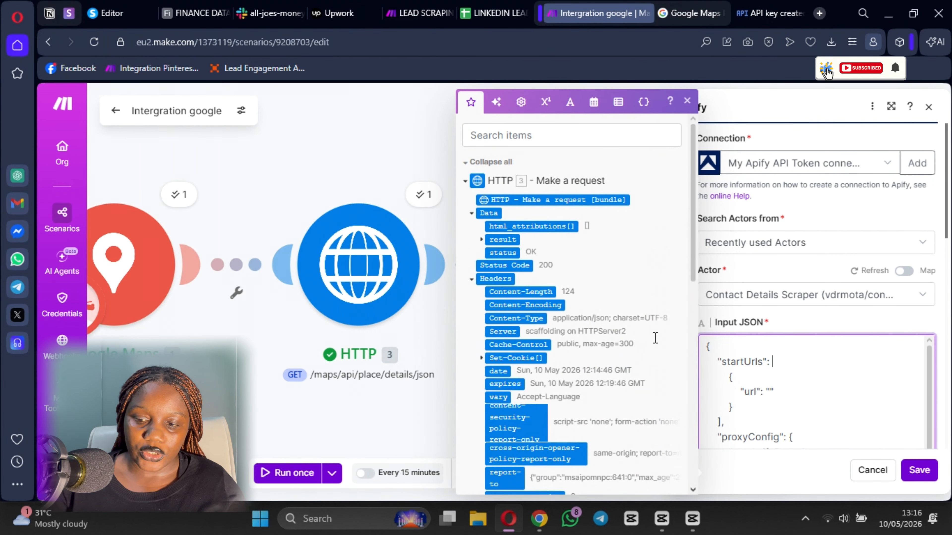
{"action": "left_click", "coordinate": [773, 390]}
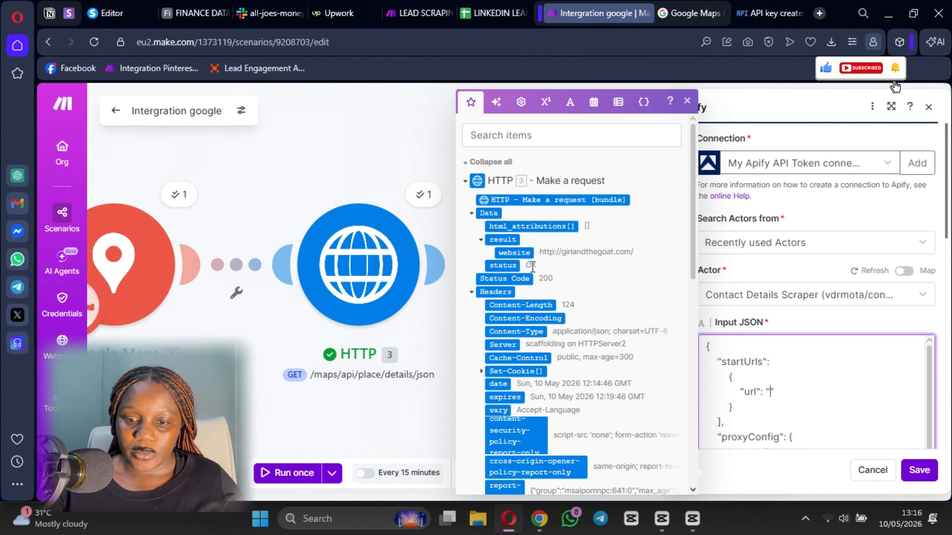
{"action": "left_click", "coordinate": [514, 252]}
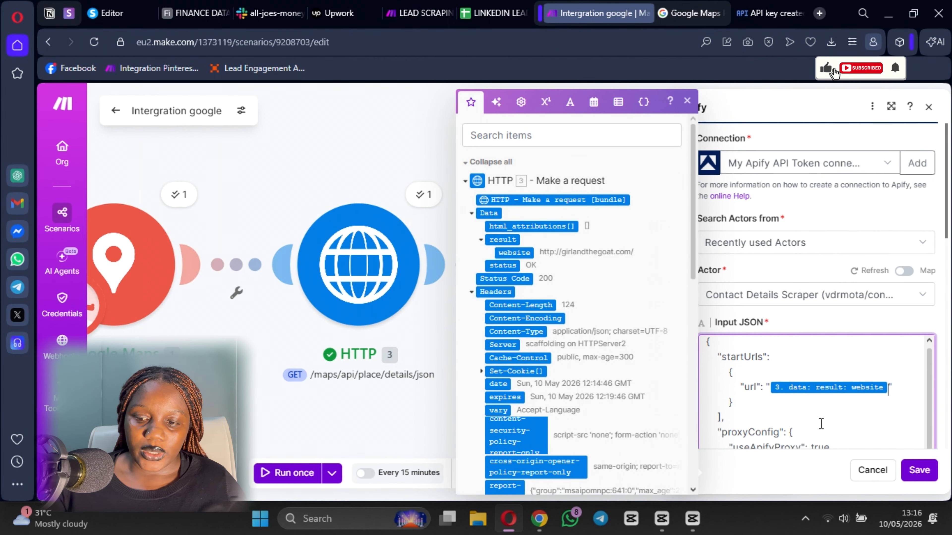
{"action": "scroll", "coordinate": [828, 417], "scroll_direction": "down", "scroll_amount": 3}
{"action": "scroll", "coordinate": [806, 420], "scroll_direction": "up", "scroll_amount": 1}
{"action": "scroll", "coordinate": [767, 398], "scroll_direction": "down", "scroll_amount": 1}
{"action": "scroll", "coordinate": [767, 397], "scroll_direction": "down", "scroll_amount": 8}
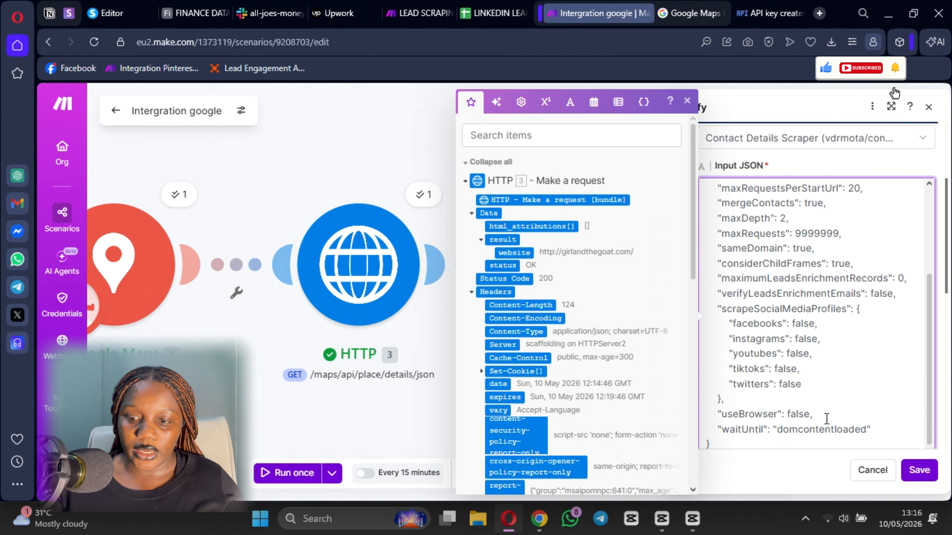
{"action": "scroll", "coordinate": [783, 392], "scroll_direction": "up", "scroll_amount": 3}
{"action": "scroll", "coordinate": [783, 392], "scroll_direction": "down", "scroll_amount": 6}
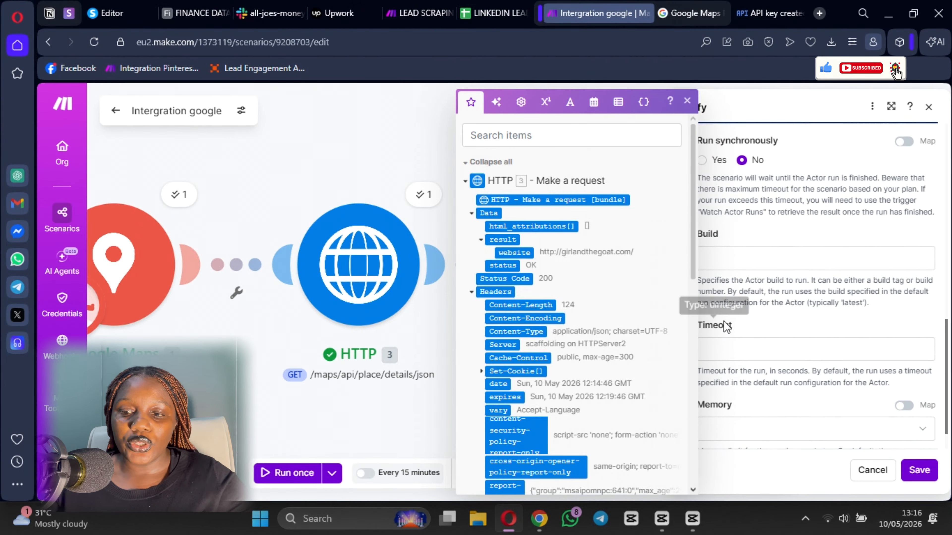
{"action": "scroll", "coordinate": [724, 320], "scroll_direction": "up", "scroll_amount": 1}
{"action": "left_click", "coordinate": [788, 252]}
- Set Run synchronously to Yes and save the Apify module
{"action": "left_click", "coordinate": [702, 229]}
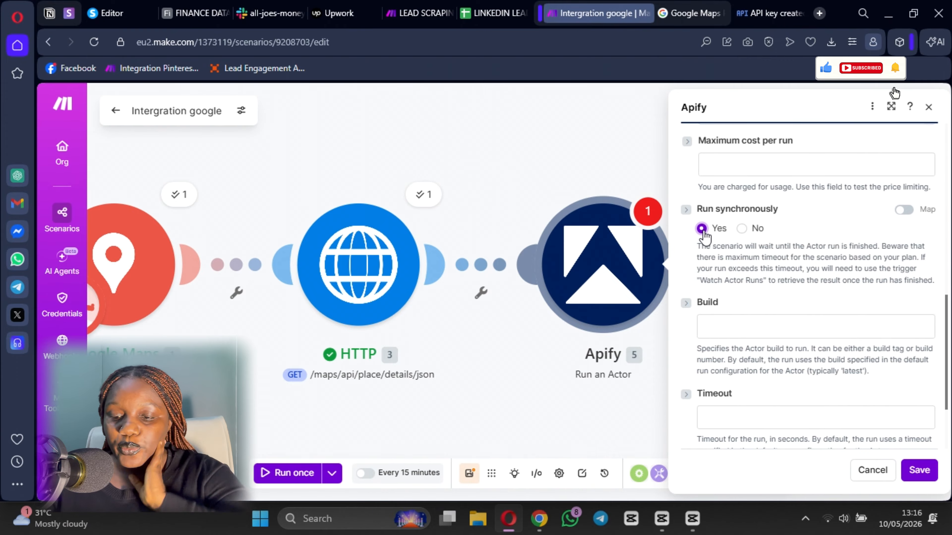
{"action": "scroll", "coordinate": [783, 403], "scroll_direction": "down", "scroll_amount": 3}
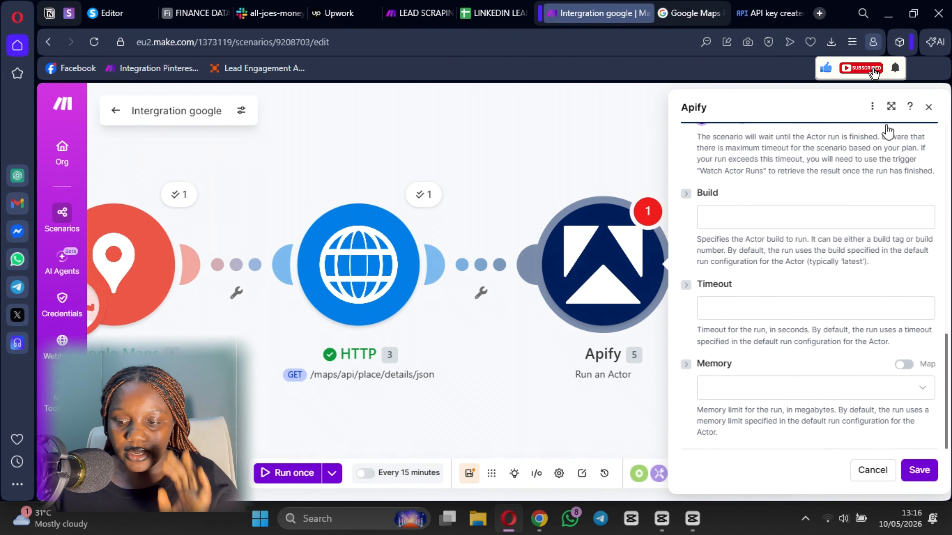
{"action": "left_click", "coordinate": [918, 471]}
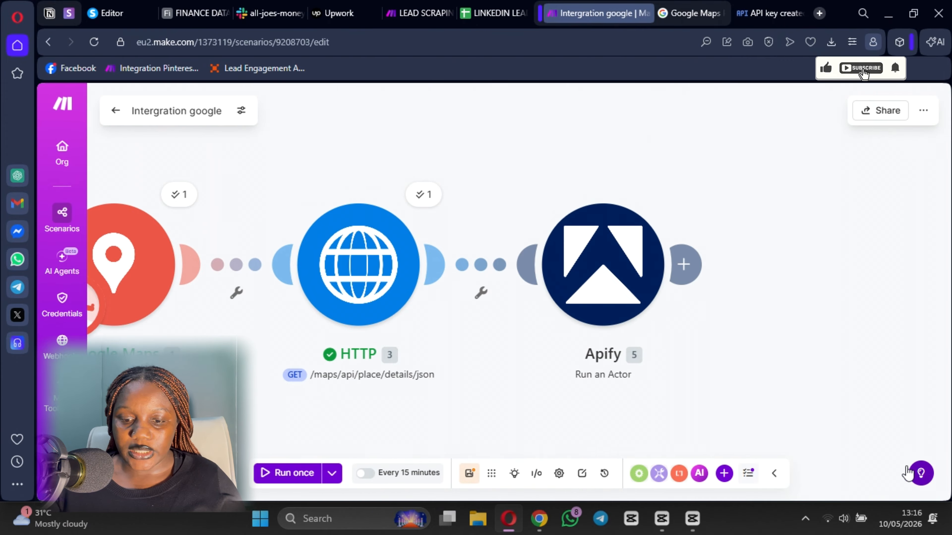
- Save and run the scenario once; it fails at Apify with an invalid JSON input error
{"action": "left_click", "coordinate": [468, 473]}
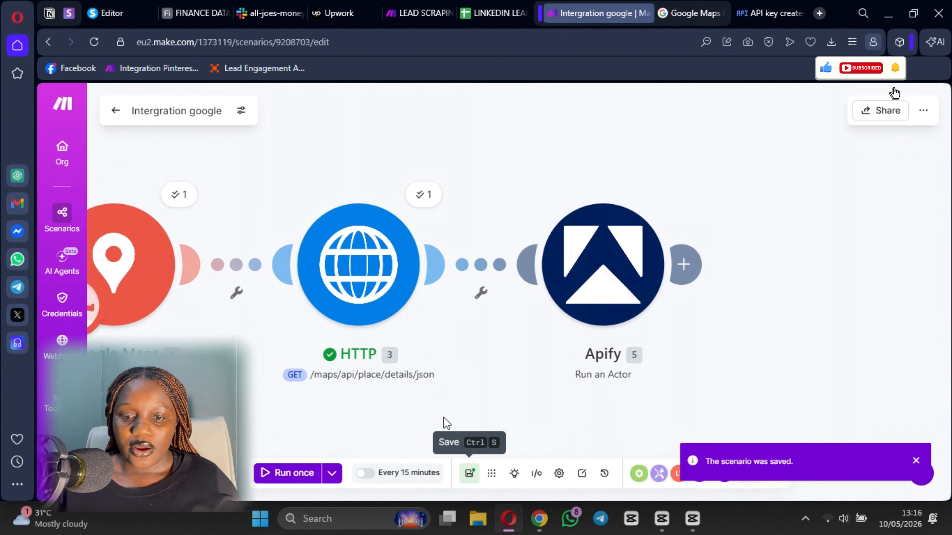
{"action": "left_click_drag", "start_coordinate": [447, 422], "coordinate": [525, 416]}
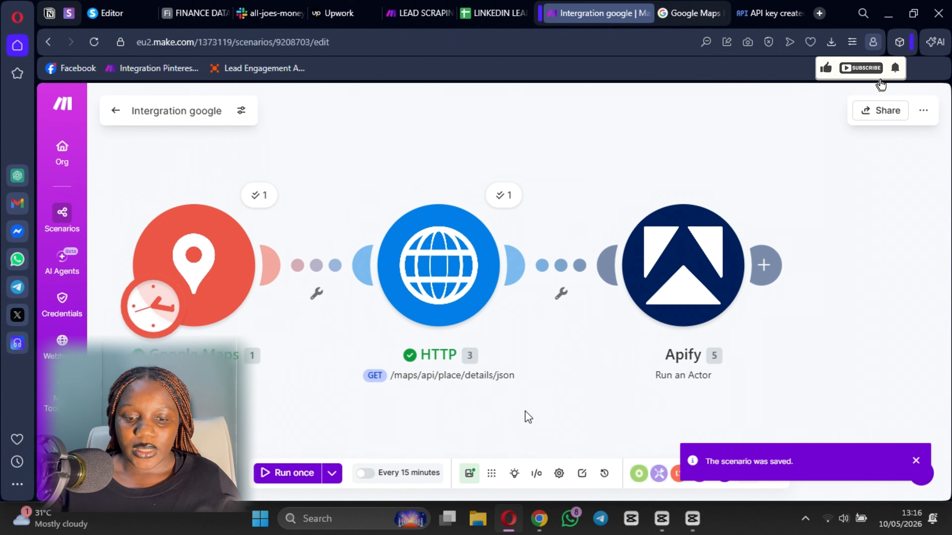
{"action": "left_click", "coordinate": [272, 476]}
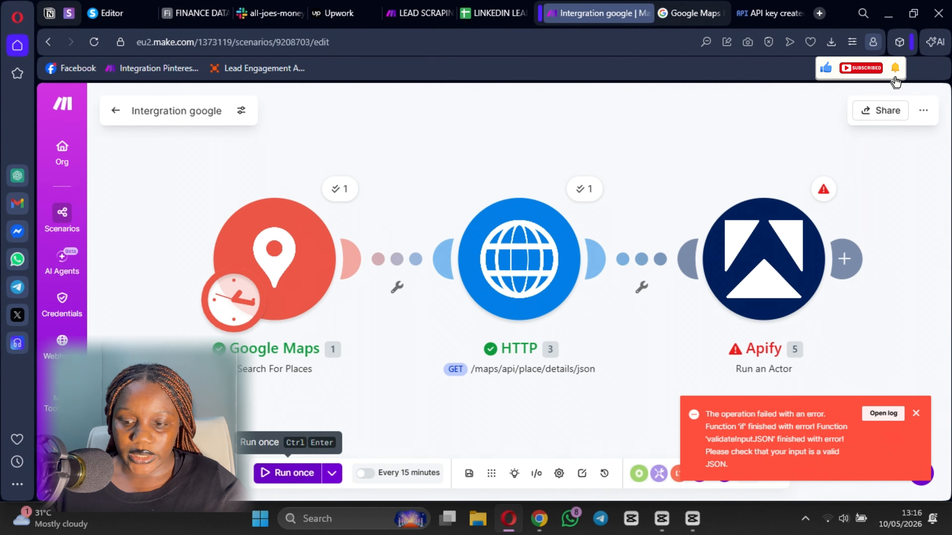
{"action": "left_click_drag", "start_coordinate": [568, 395], "coordinate": [455, 396]}
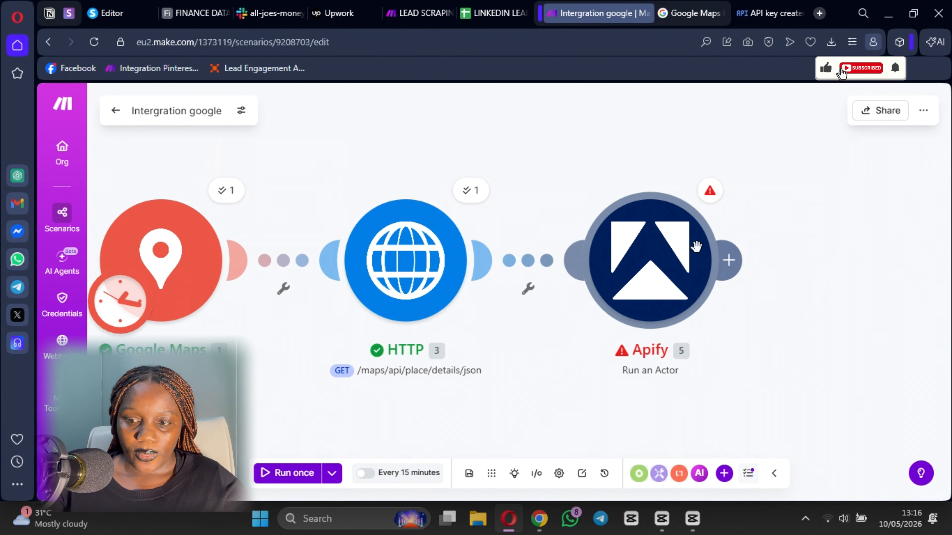
- Review the Apify error details and reopen the Apify module's settings
{"action": "left_click", "coordinate": [709, 192]}
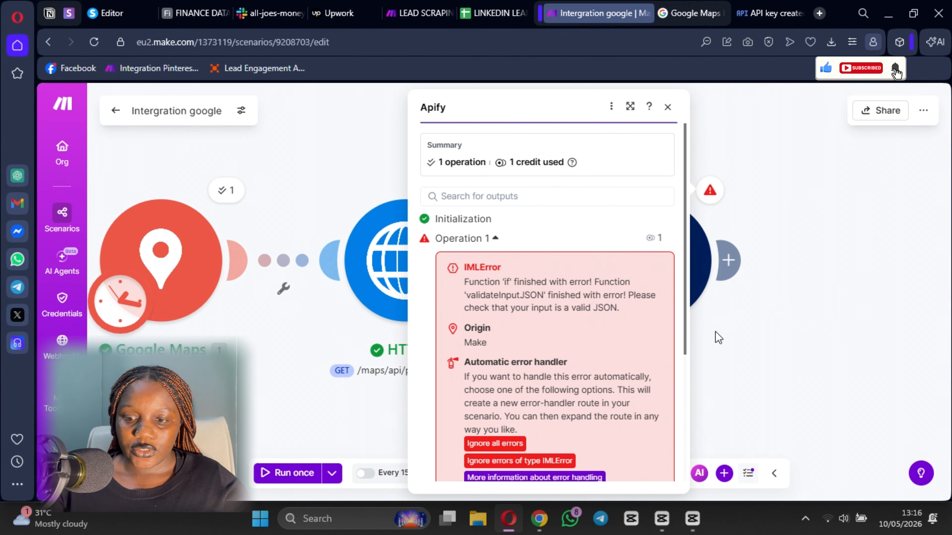
{"action": "key", "text": "Escape"}
{"action": "left_click", "coordinate": [643, 267]}
{"action": "scroll", "coordinate": [423, 317], "scroll_direction": "down", "scroll_amount": 3}
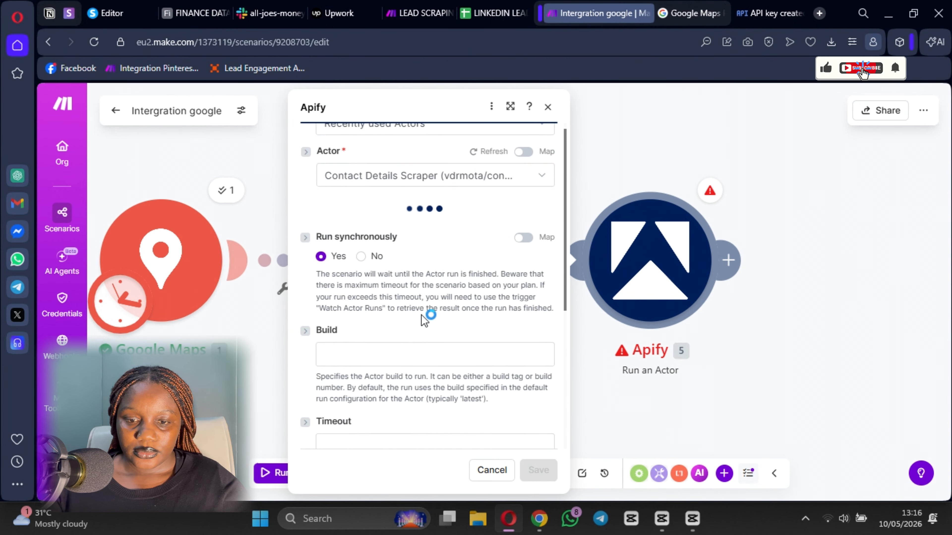
{"action": "scroll", "coordinate": [451, 291], "scroll_direction": "up", "scroll_amount": 3}
{"action": "scroll", "coordinate": [427, 307], "scroll_direction": "down", "scroll_amount": 2}
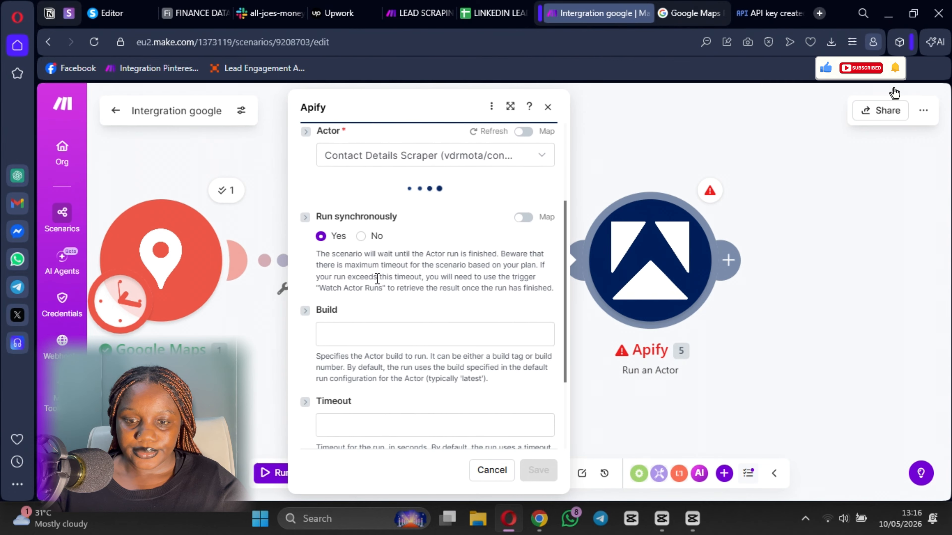
{"action": "left_click", "coordinate": [402, 290]}
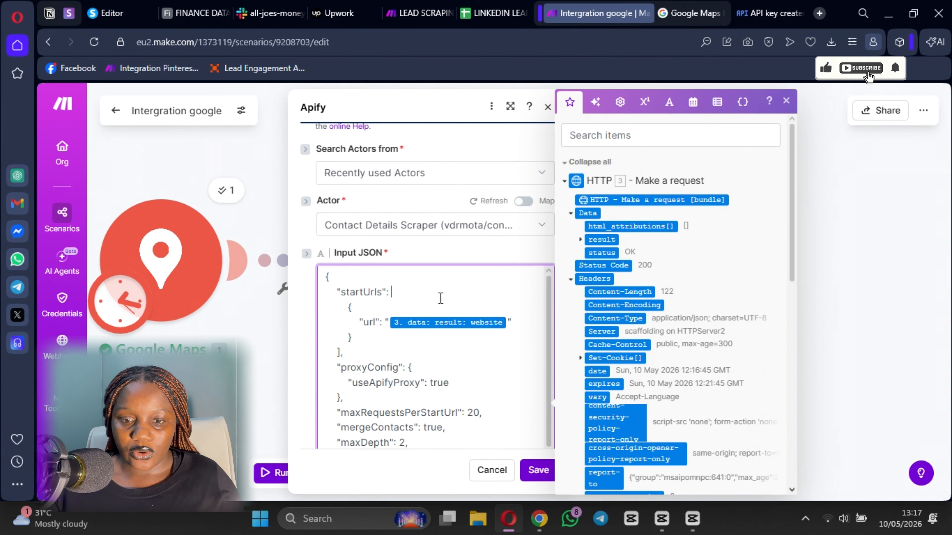
- Switch the Apify actor to Contact Details Scraper
{"action": "left_click", "coordinate": [431, 225]}
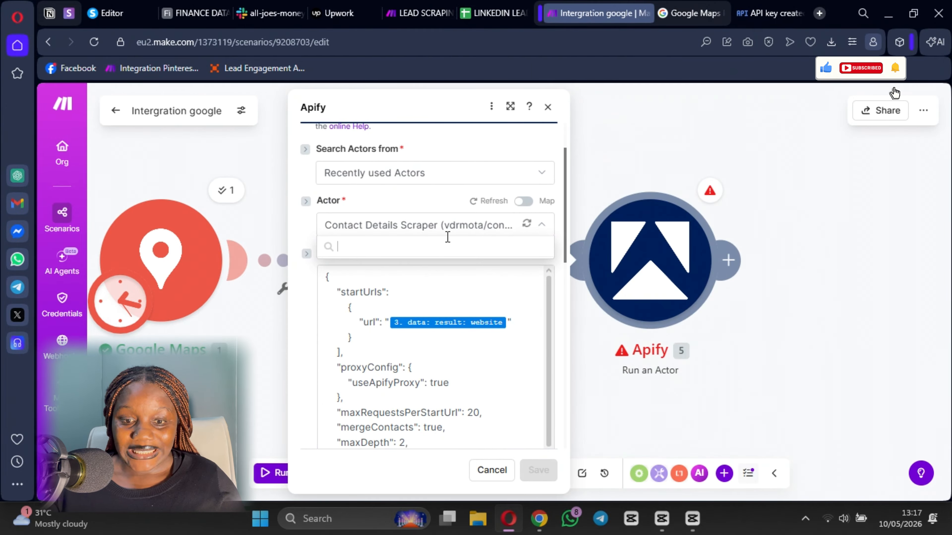
{"action": "left_click", "coordinate": [405, 282]}
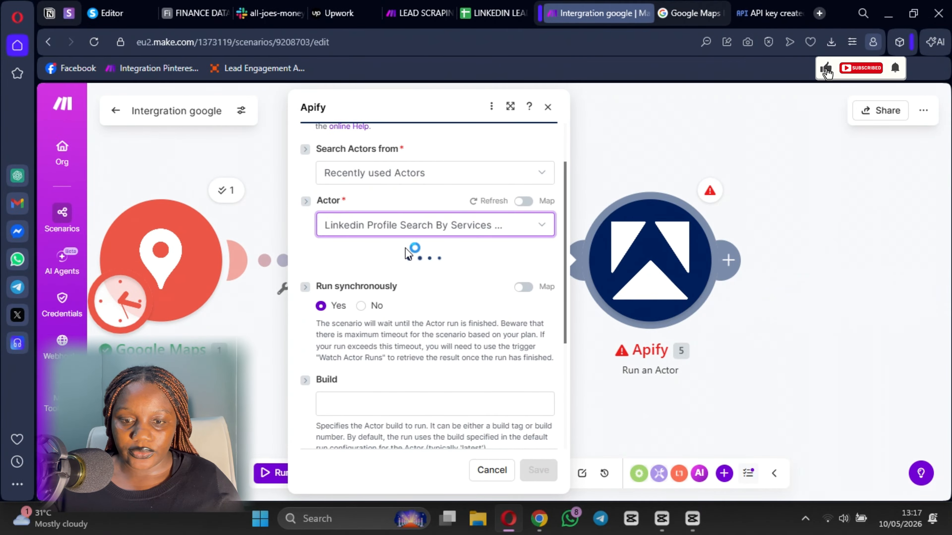
{"action": "left_click", "coordinate": [420, 224]}
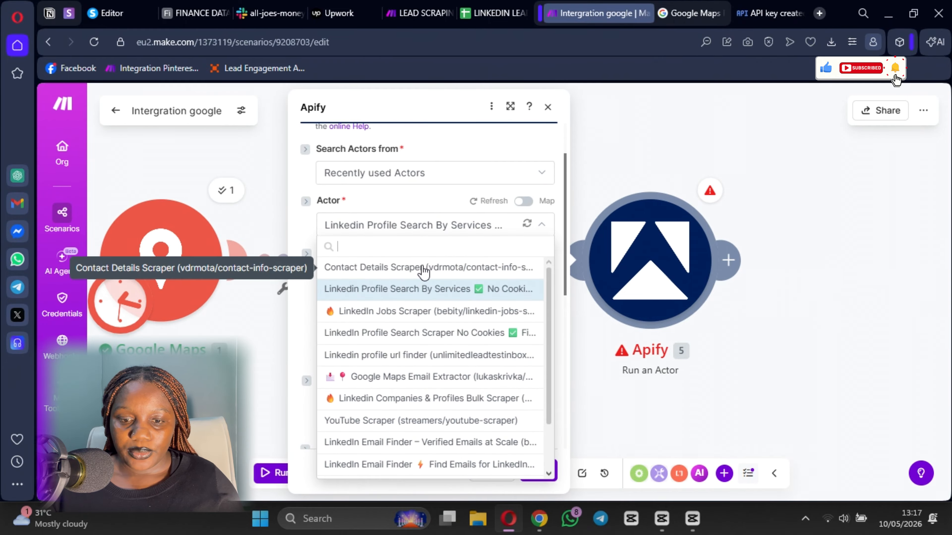
{"action": "left_click", "coordinate": [423, 268]}
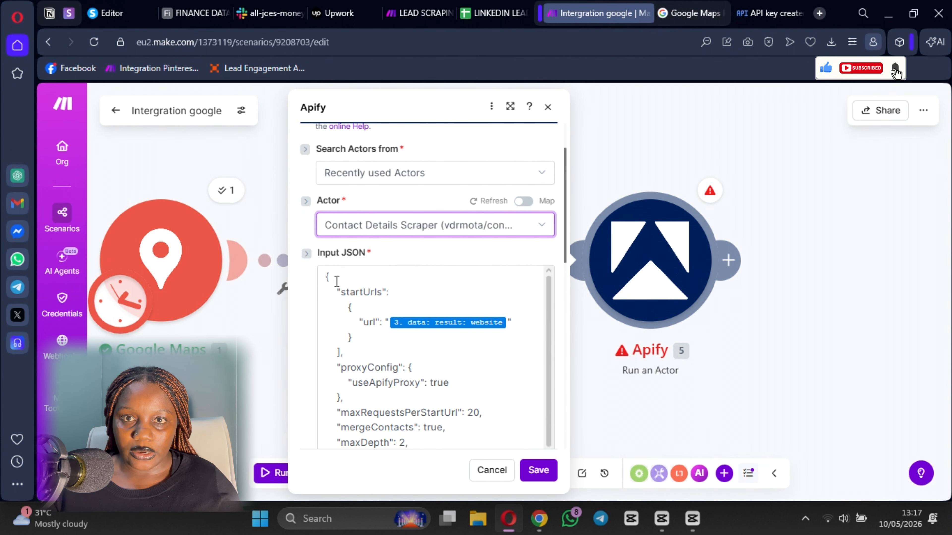
{"action": "scroll", "coordinate": [337, 281], "scroll_direction": "down", "scroll_amount": 8}
{"action": "scroll", "coordinate": [333, 313], "scroll_direction": "up", "scroll_amount": 8}
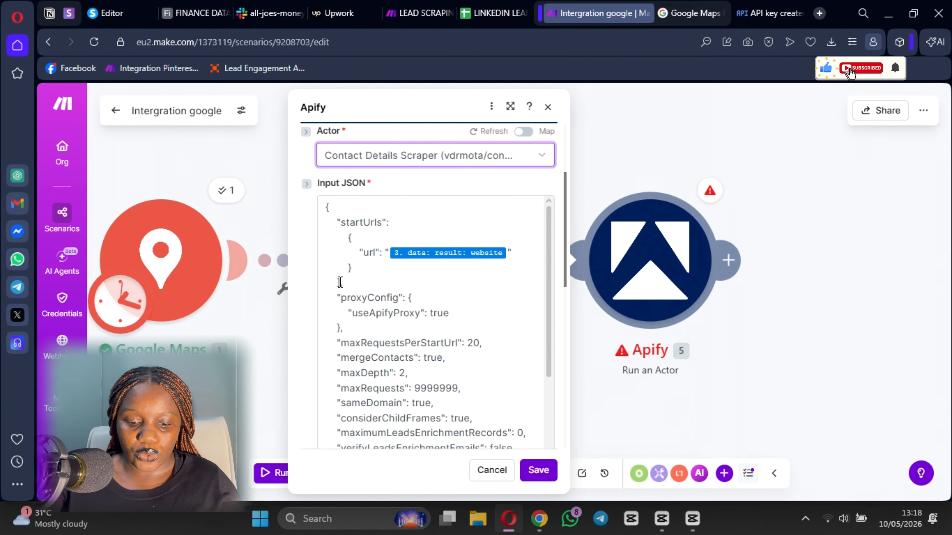
- Add a '[' bracket to the startUrls Input JSON and save the Apify step
{"action": "left_click", "coordinate": [400, 224]}
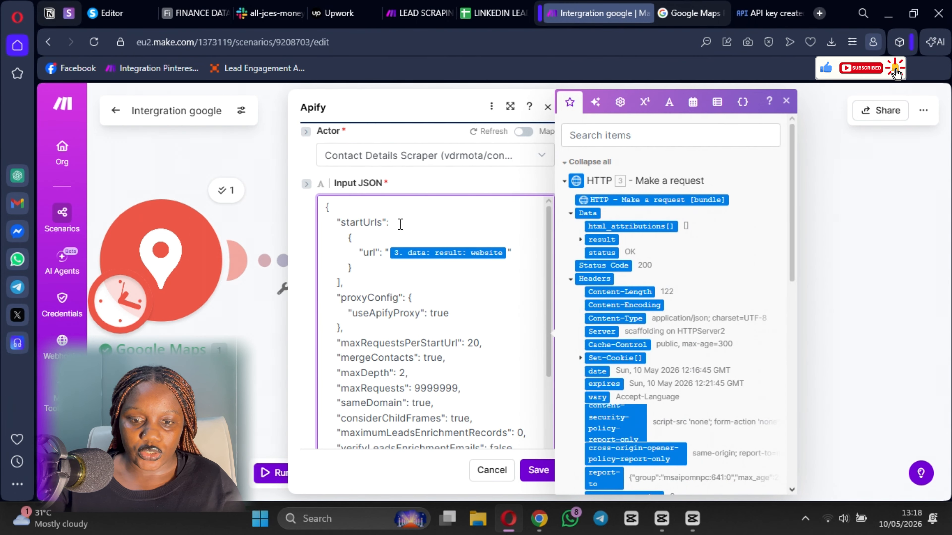
{"action": "type", "text": "["}
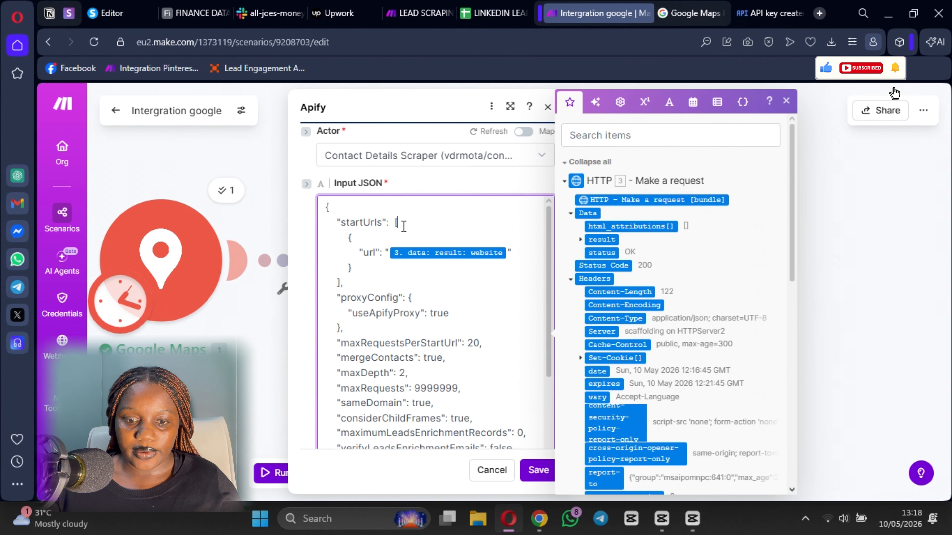
{"action": "scroll", "coordinate": [339, 286], "scroll_direction": "down", "scroll_amount": 10}
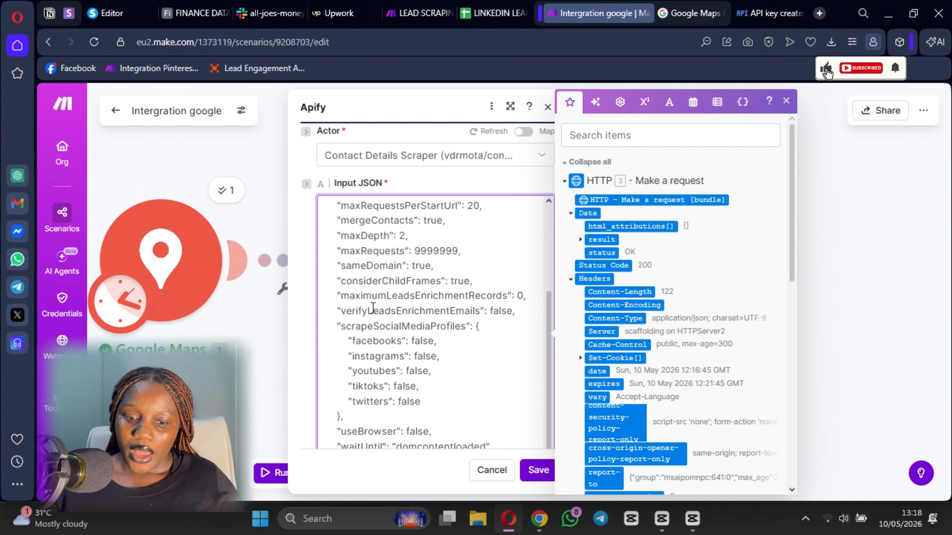
{"action": "left_click", "coordinate": [537, 471]}
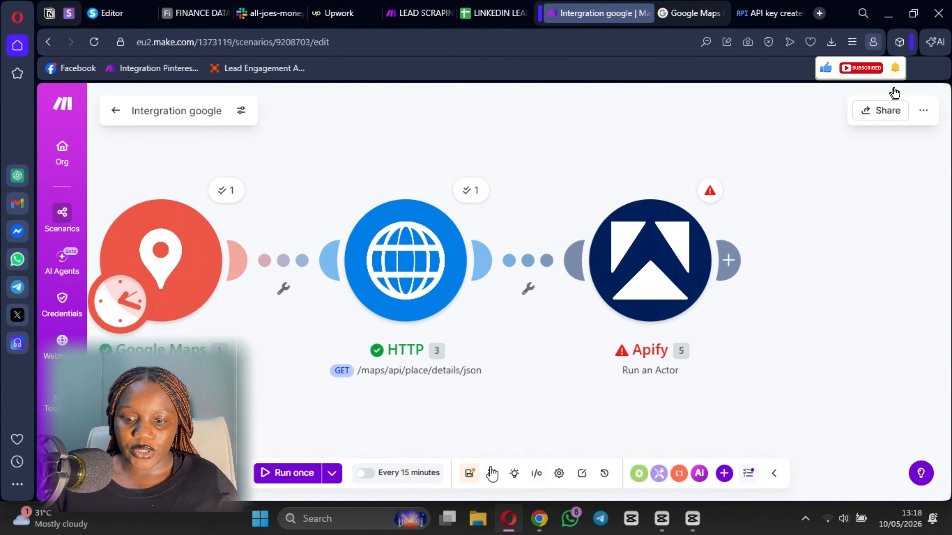
- Save the scenario and run it once
{"action": "left_click", "coordinate": [473, 476]}
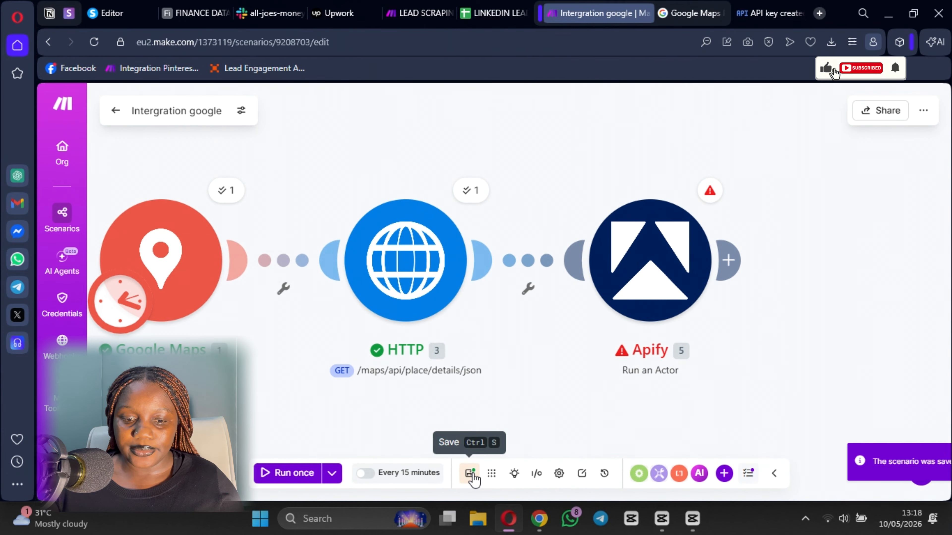
{"action": "left_click", "coordinate": [282, 473]}
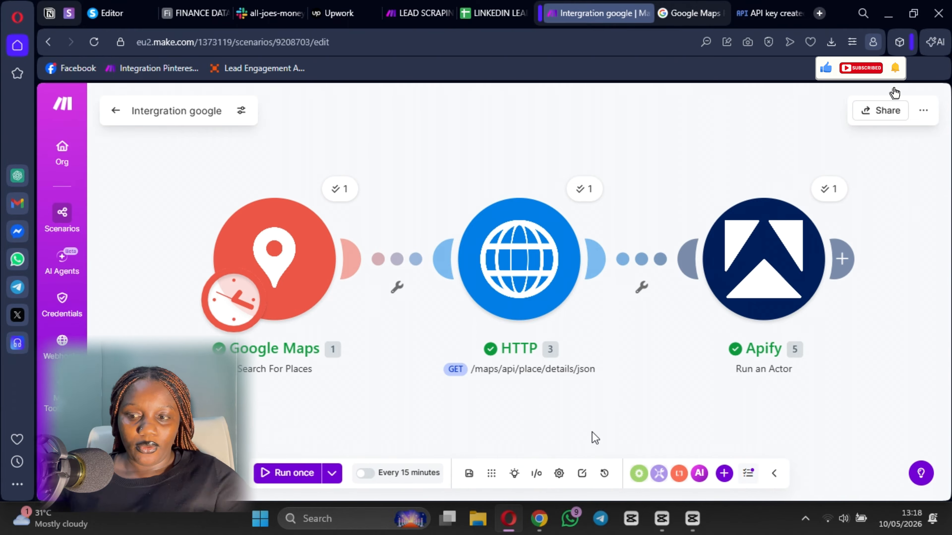
{"action": "left_click_drag", "start_coordinate": [543, 415], "coordinate": [372, 452]}
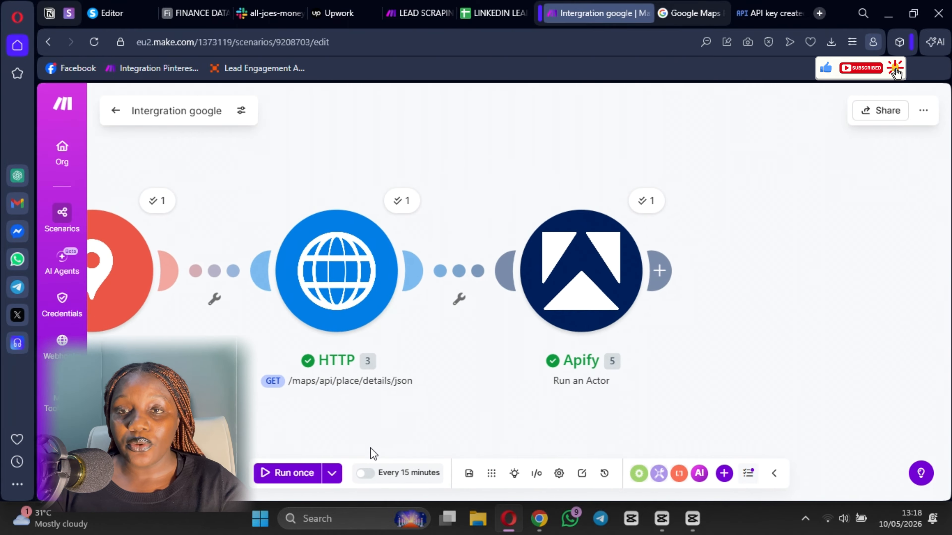
- Inspect the Apify Run an Actor step's output bundle, then close it
{"action": "left_click", "coordinate": [645, 201]}
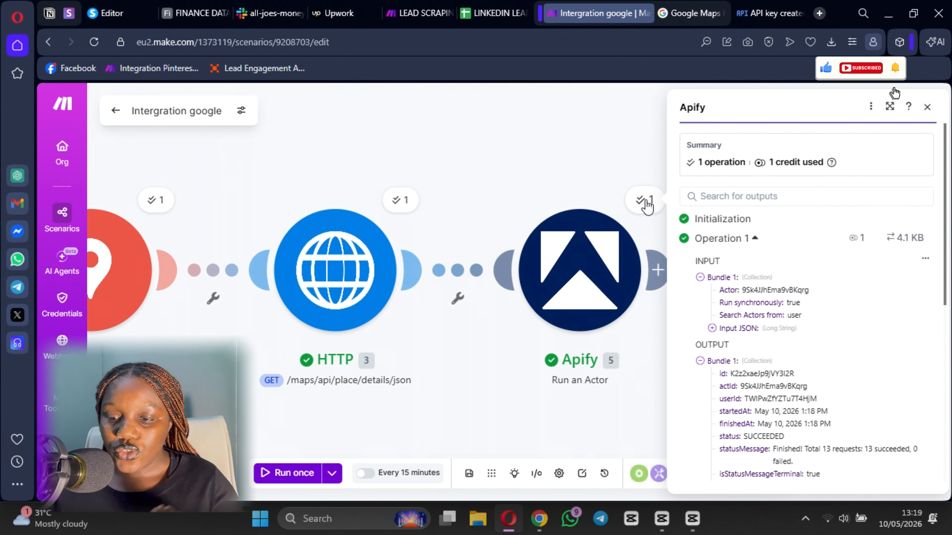
{"action": "scroll", "coordinate": [786, 333], "scroll_direction": "down", "scroll_amount": 3}
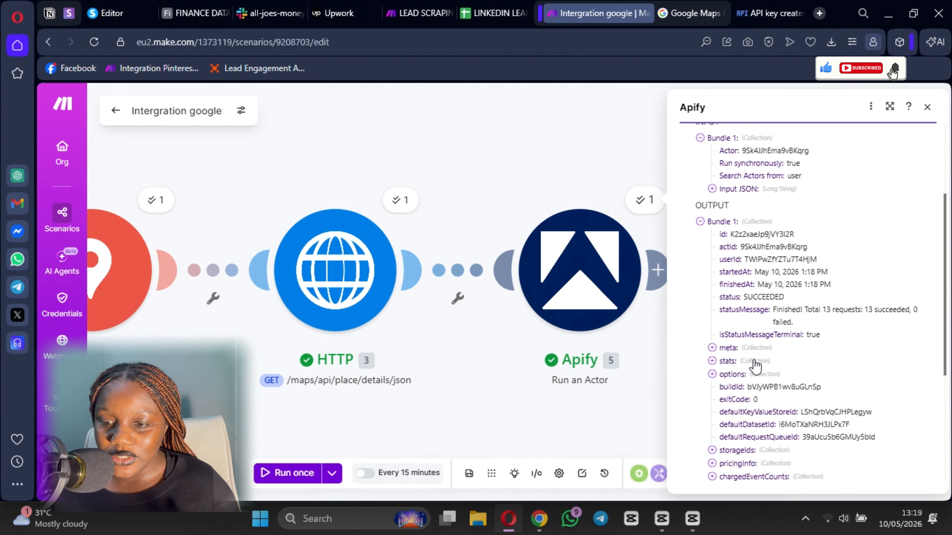
{"action": "scroll", "coordinate": [754, 360], "scroll_direction": "down", "scroll_amount": 3}
{"action": "scroll", "coordinate": [711, 256], "scroll_direction": "down", "scroll_amount": 2}
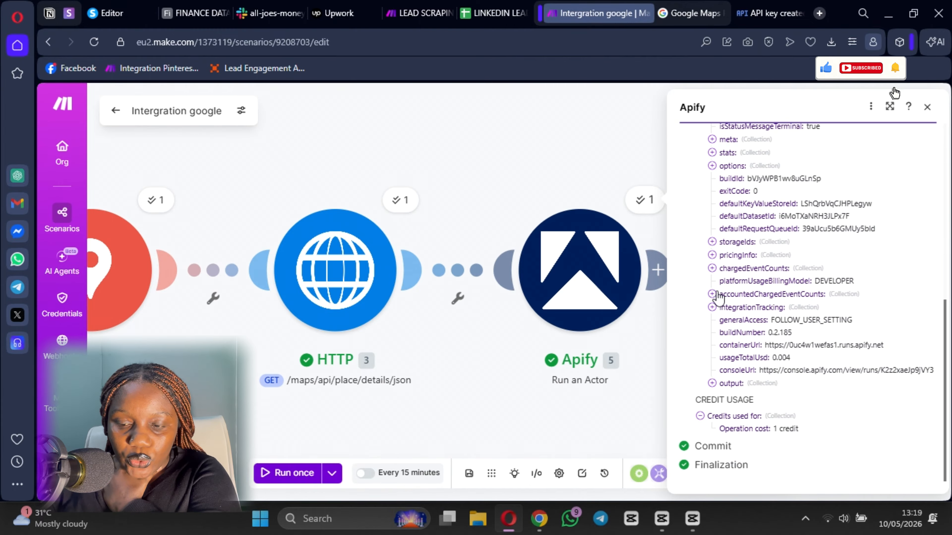
{"action": "scroll", "coordinate": [718, 298], "scroll_direction": "up", "scroll_amount": 4}
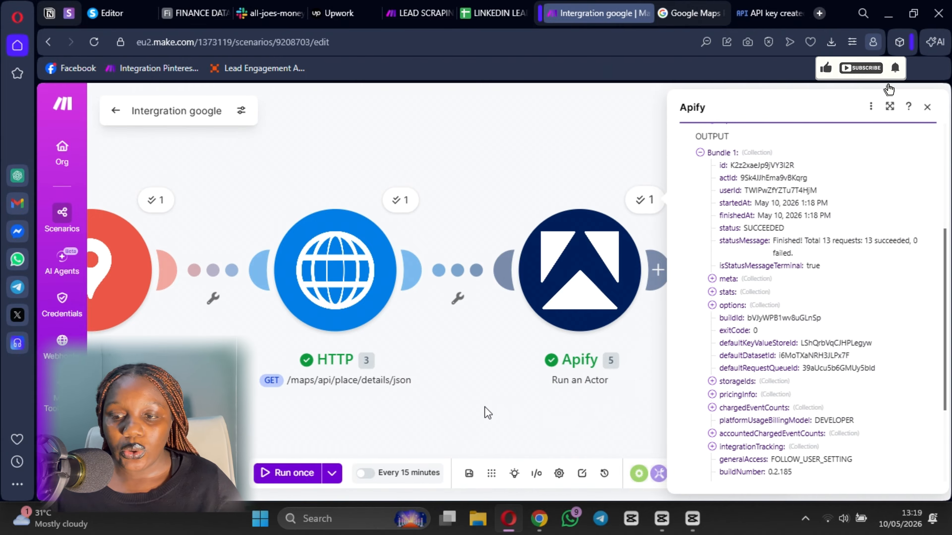
{"action": "left_click", "coordinate": [470, 410]}
{"action": "left_click_drag", "start_coordinate": [757, 360], "coordinate": [639, 339]}
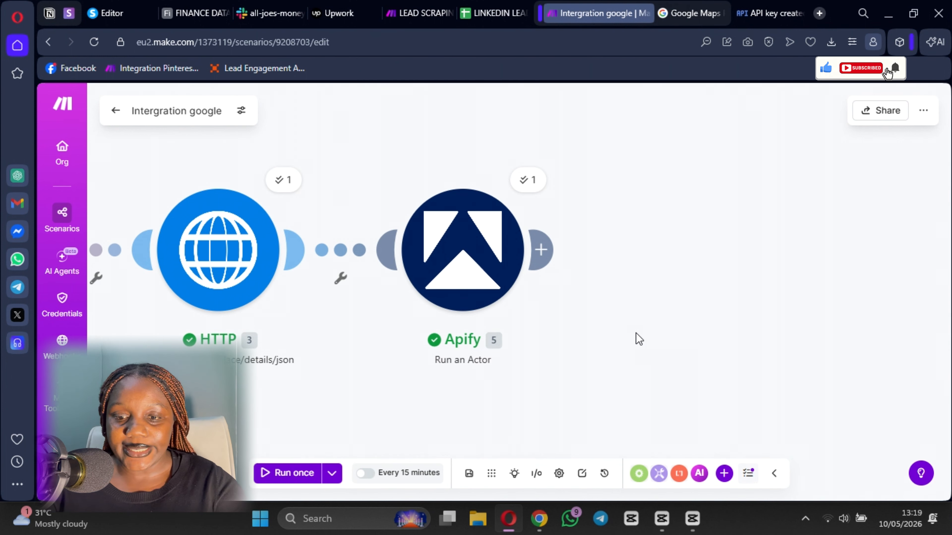
- Add an Apify Get Dataset Items module after the Run an Actor step
{"action": "left_click", "coordinate": [541, 250]}
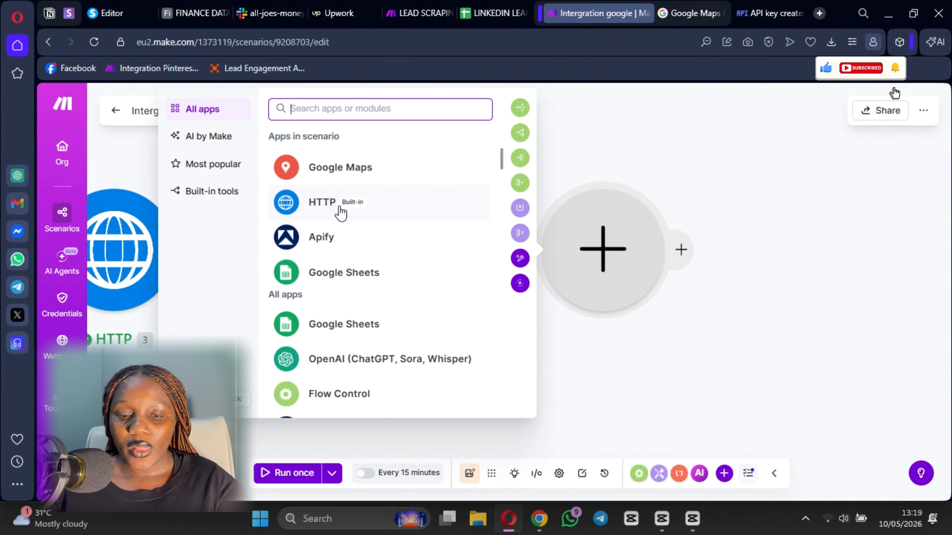
{"action": "left_click", "coordinate": [322, 240]}
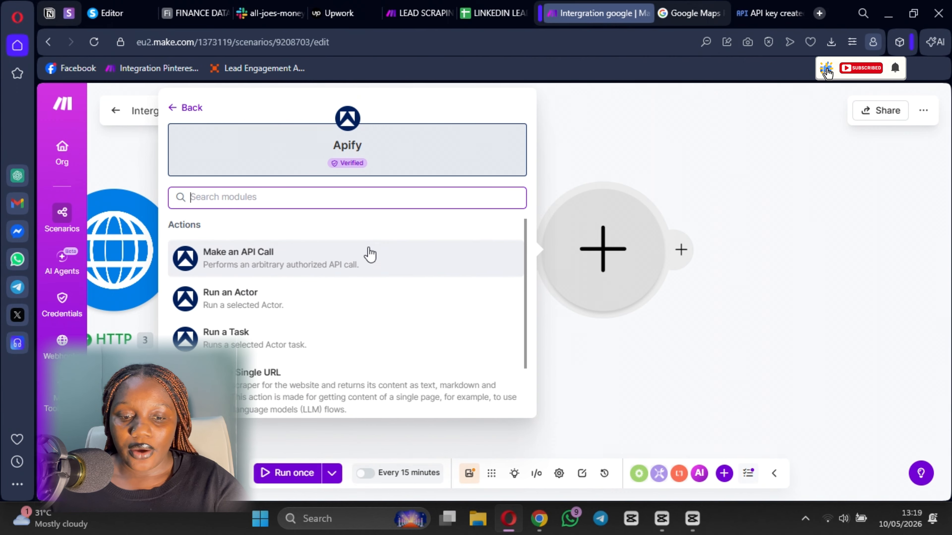
{"action": "scroll", "coordinate": [328, 337], "scroll_direction": "down", "scroll_amount": 2}
{"action": "left_click", "coordinate": [265, 394]}
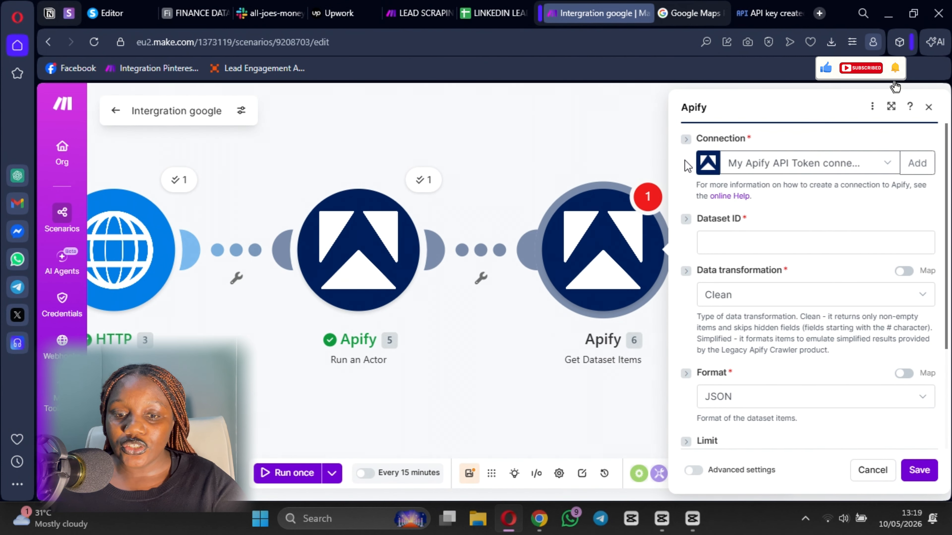
- Look at the new Apify connection types, then cancel to keep the existing API token connection
{"action": "left_click", "coordinate": [915, 162]}
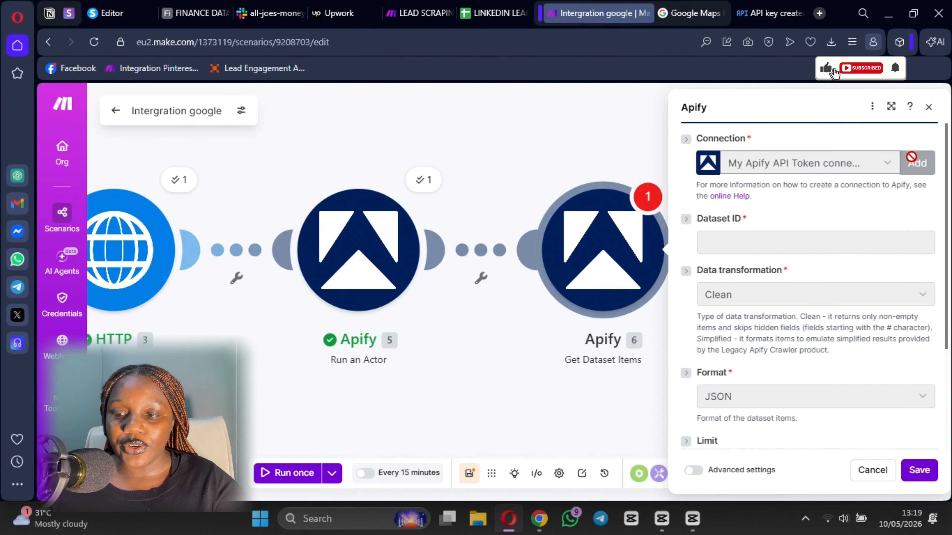
{"action": "left_click", "coordinate": [780, 173]}
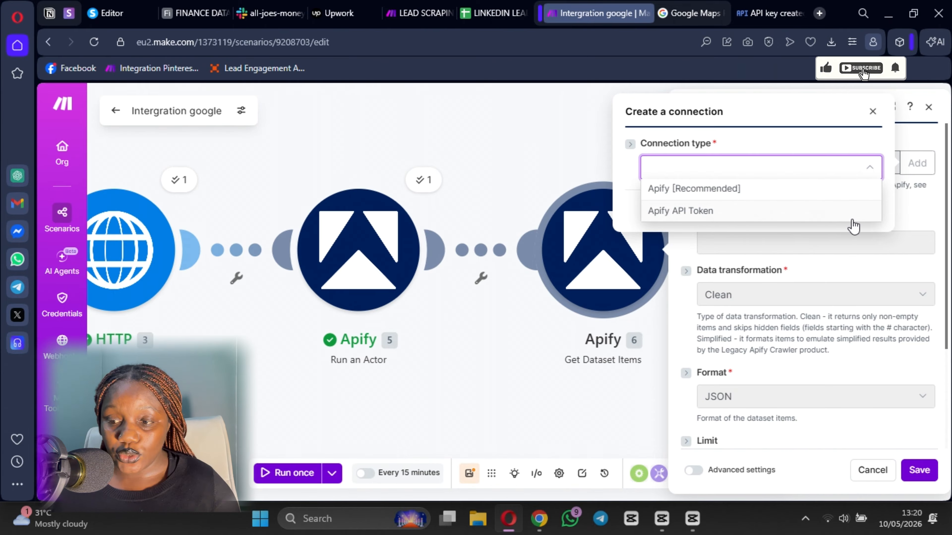
{"action": "left_click", "coordinate": [908, 218]}
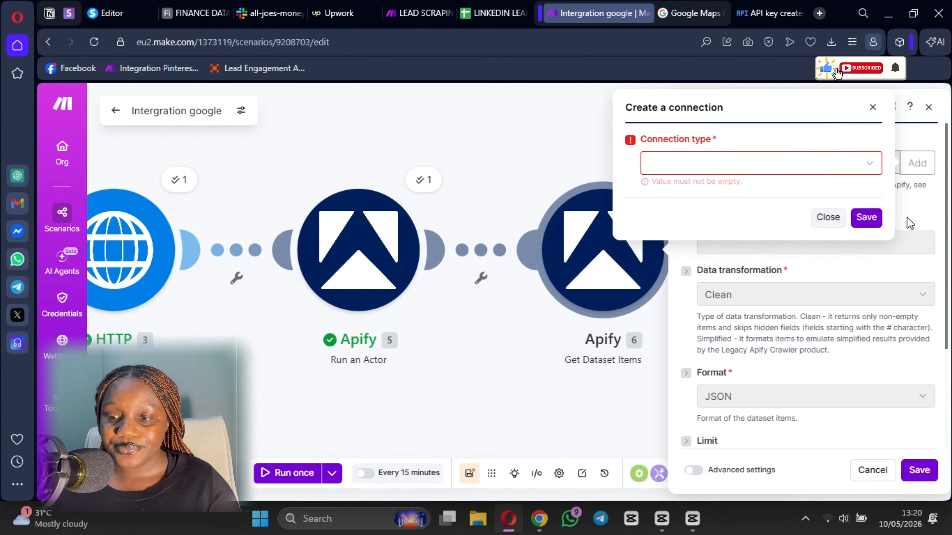
{"action": "left_click", "coordinate": [872, 108]}
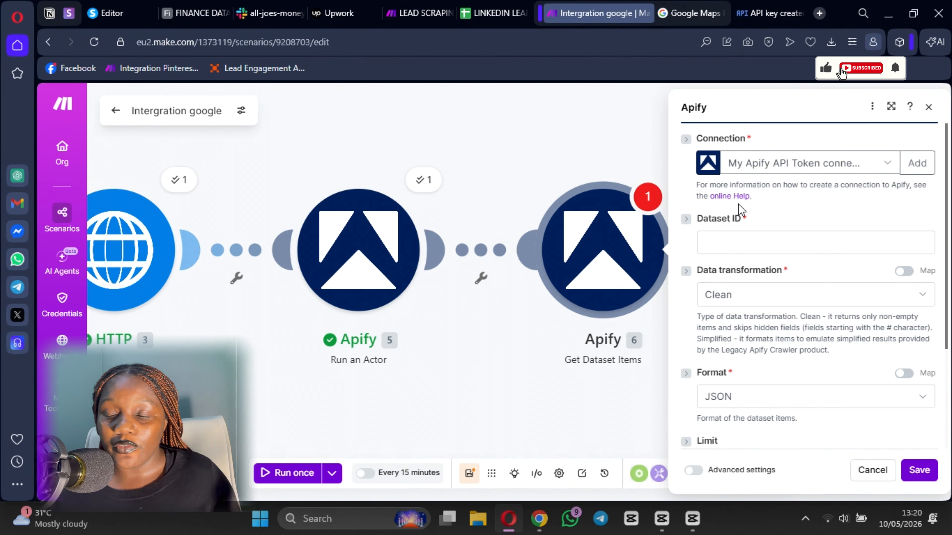
- Map the run's default dataset ID into Dataset ID, then save the module and scenario
{"action": "left_click", "coordinate": [771, 247]}
{"action": "scroll", "coordinate": [513, 315], "scroll_direction": "down", "scroll_amount": 5}
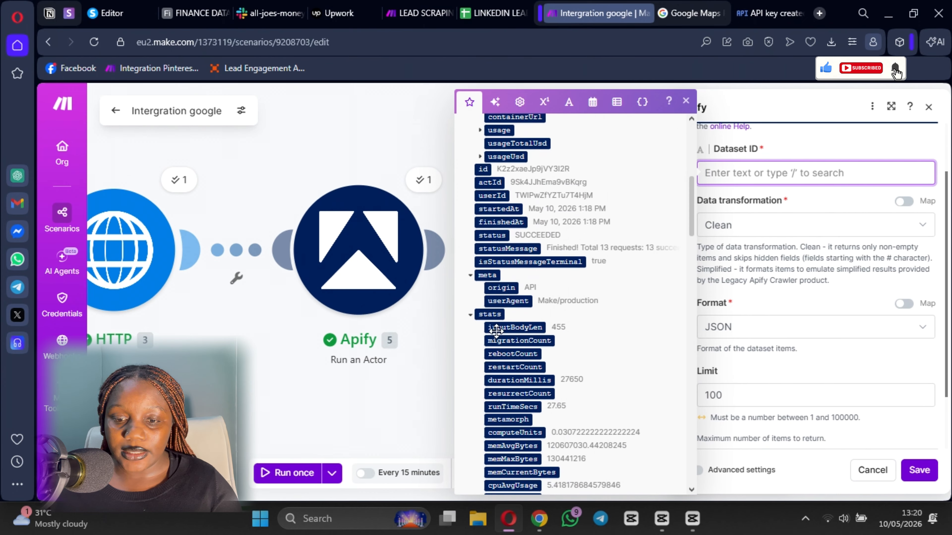
{"action": "scroll", "coordinate": [513, 315], "scroll_direction": "down", "scroll_amount": 10}
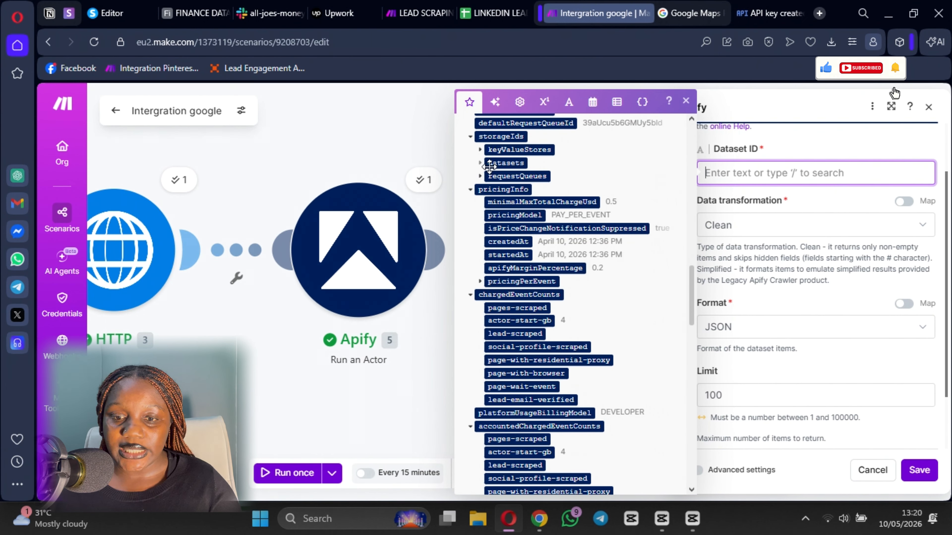
{"action": "left_click", "coordinate": [480, 164]}
{"action": "left_click", "coordinate": [512, 176]}
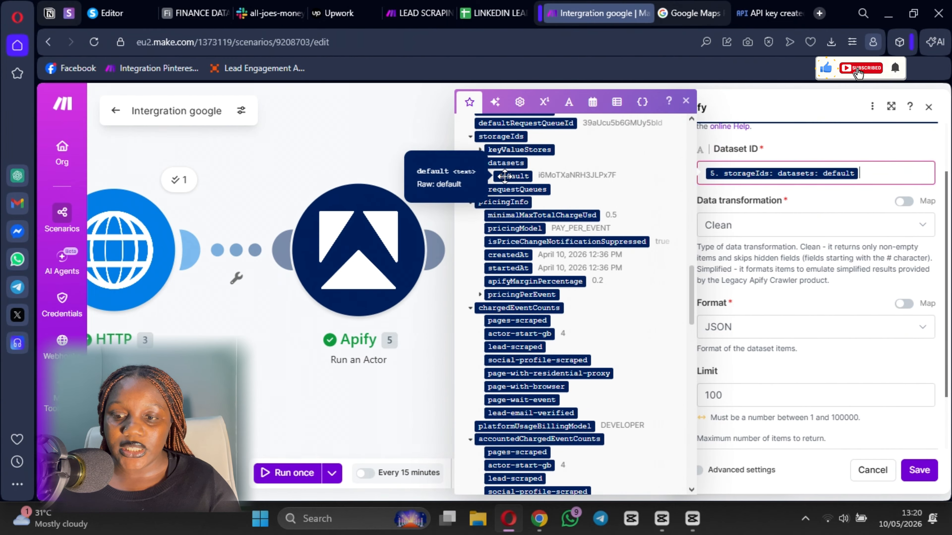
{"action": "left_click", "coordinate": [780, 305]}
{"action": "scroll", "coordinate": [703, 297], "scroll_direction": "down", "scroll_amount": 2}
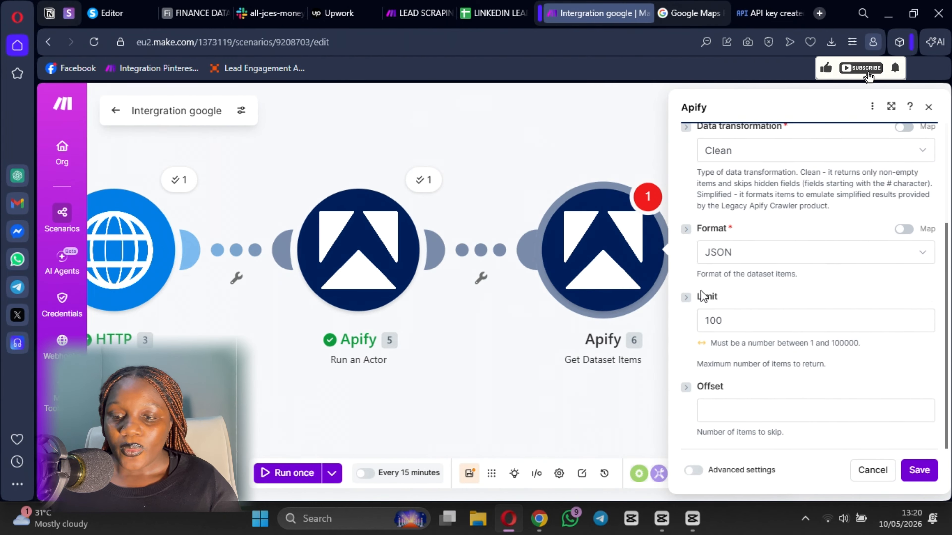
{"action": "left_click", "coordinate": [919, 471]}
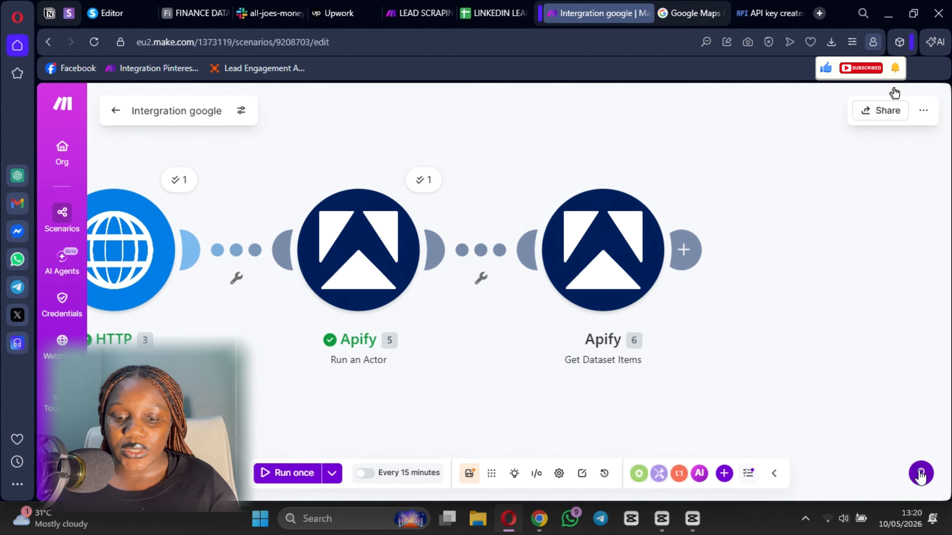
{"action": "left_click", "coordinate": [470, 474]}
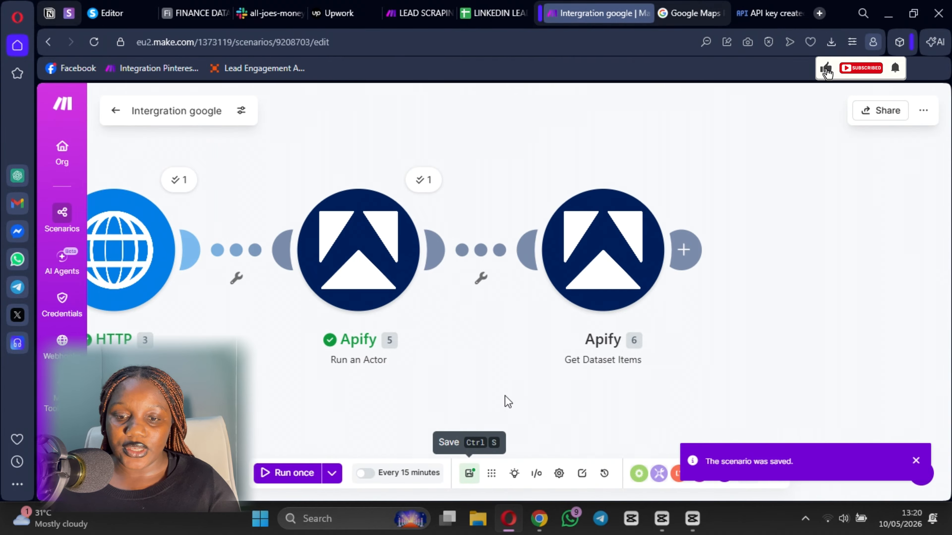
- In Run an Actor's output, expand storageIds and datasets, then select the default dataset ID
{"action": "left_click", "coordinate": [418, 183]}
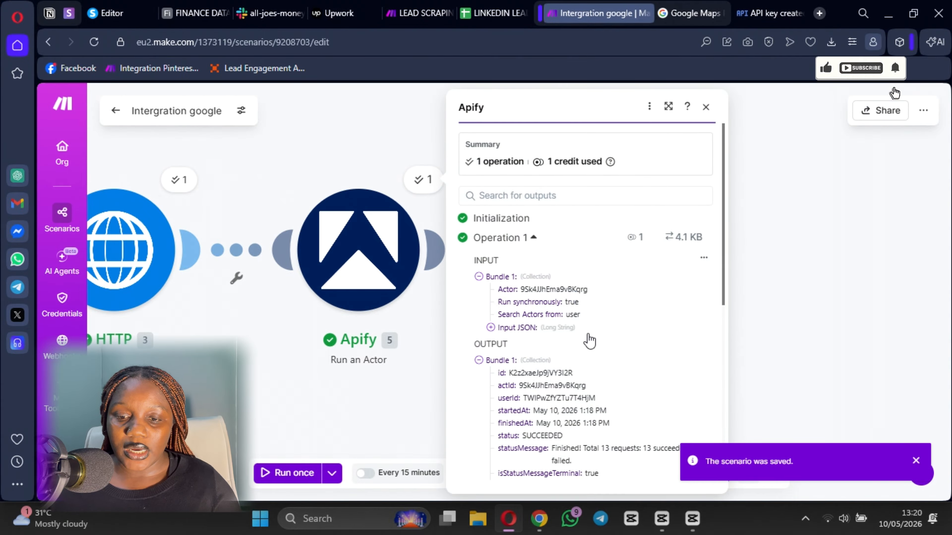
{"action": "scroll", "coordinate": [487, 285], "scroll_direction": "down", "scroll_amount": 3}
{"action": "scroll", "coordinate": [494, 311], "scroll_direction": "down", "scroll_amount": 2}
{"action": "scroll", "coordinate": [494, 310], "scroll_direction": "down", "scroll_amount": 3}
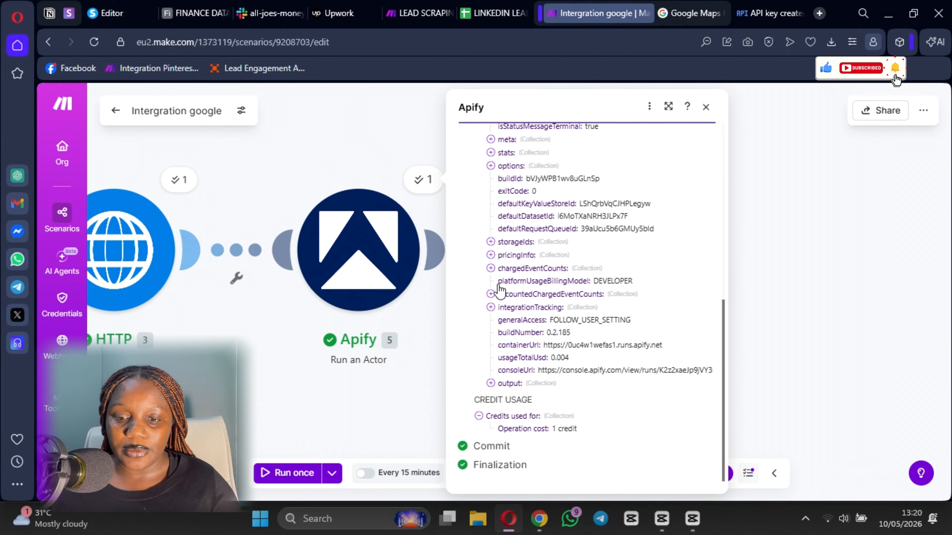
{"action": "left_click", "coordinate": [490, 242]}
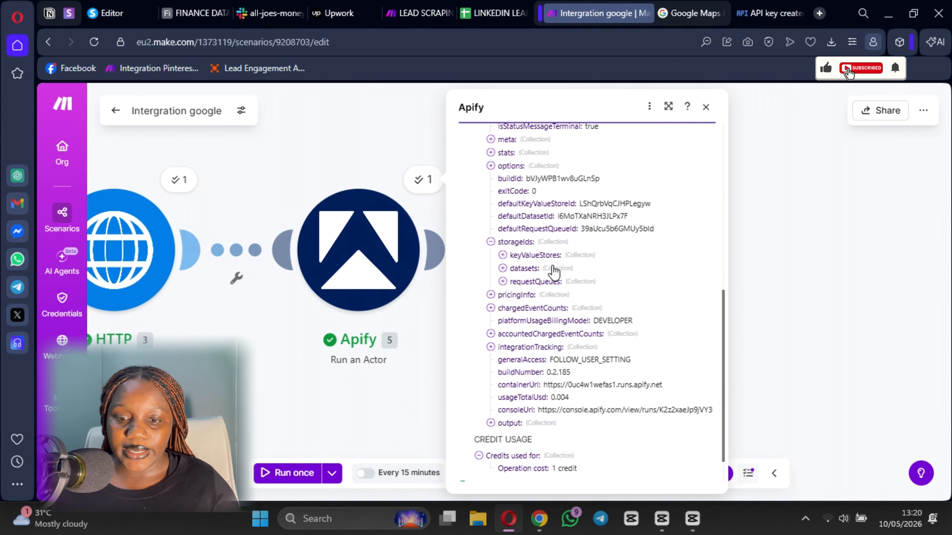
{"action": "left_click", "coordinate": [503, 268]}
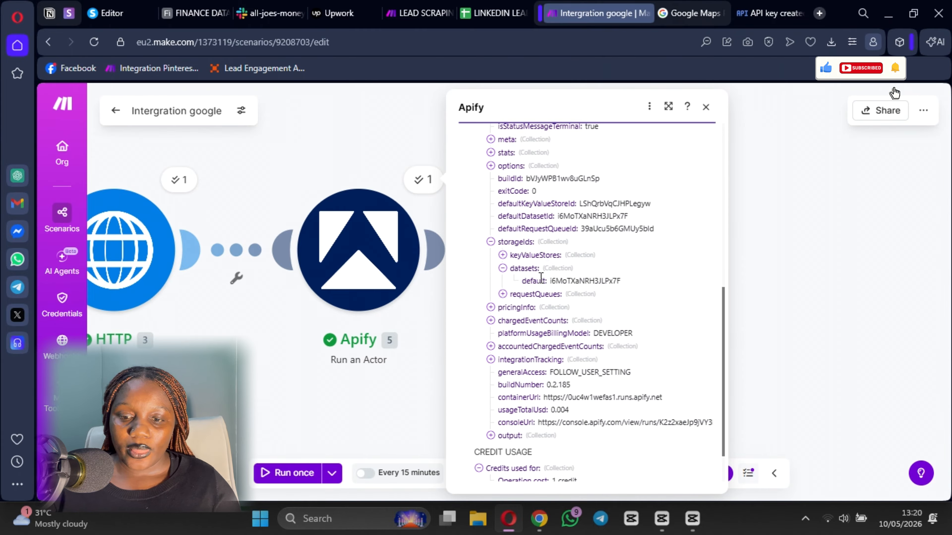
{"action": "left_click_drag", "start_coordinate": [549, 281], "coordinate": [638, 285]}
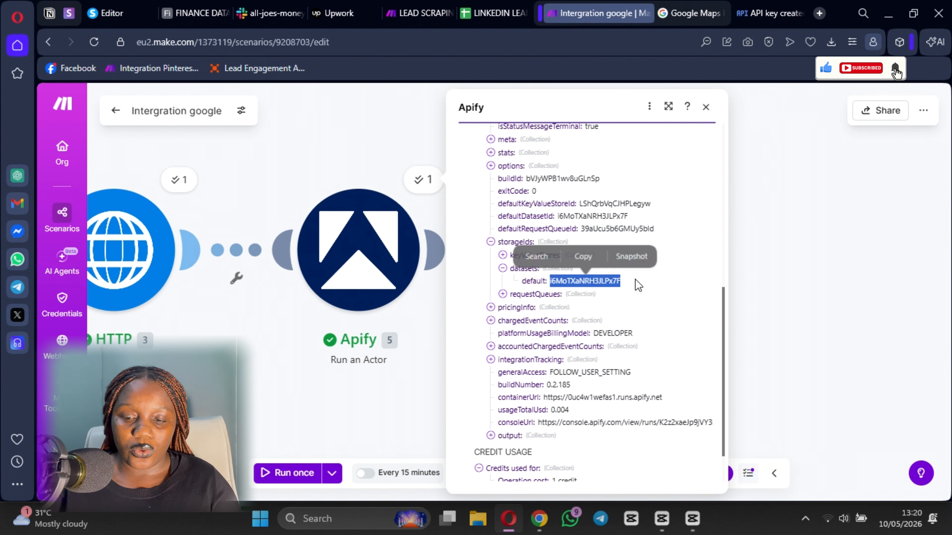
- Copy the dataset ID and run Get Dataset Items alone with it; it fails with 'Dataset was not found'
{"action": "key", "text": "ctrl+c"}
{"action": "left_click", "coordinate": [791, 309]}
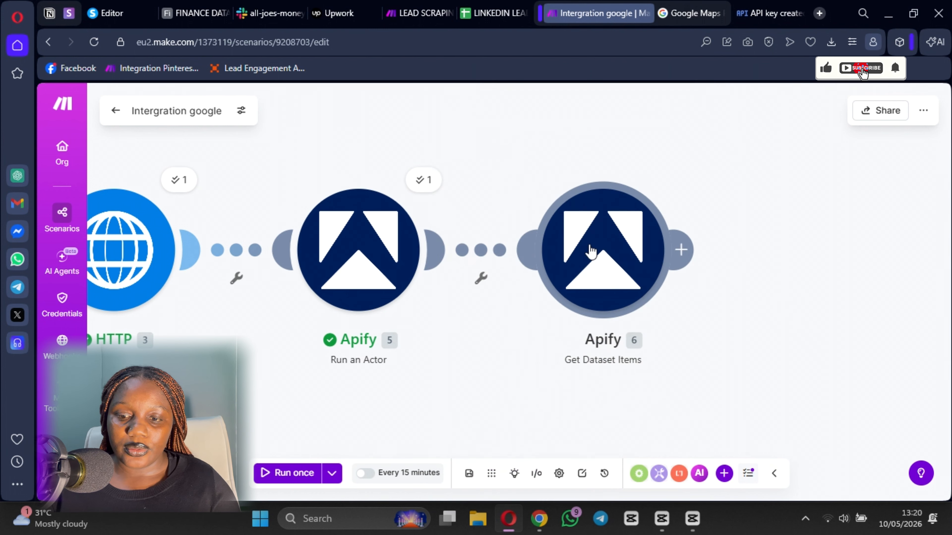
{"action": "right_click", "coordinate": [590, 249]}
{"action": "left_click", "coordinate": [622, 258]}
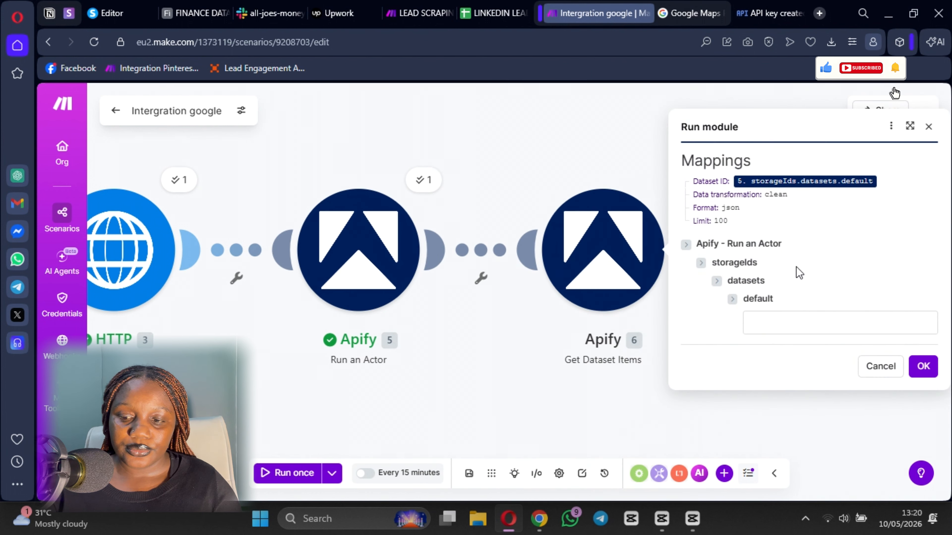
{"action": "left_click", "coordinate": [790, 321]}
{"action": "key", "text": "ctrl+v"}
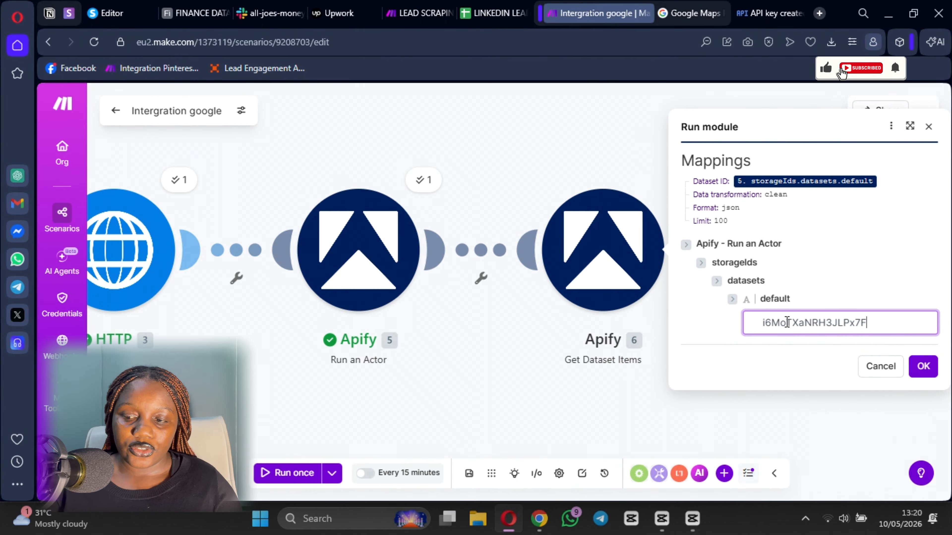
{"action": "left_click", "coordinate": [929, 369]}
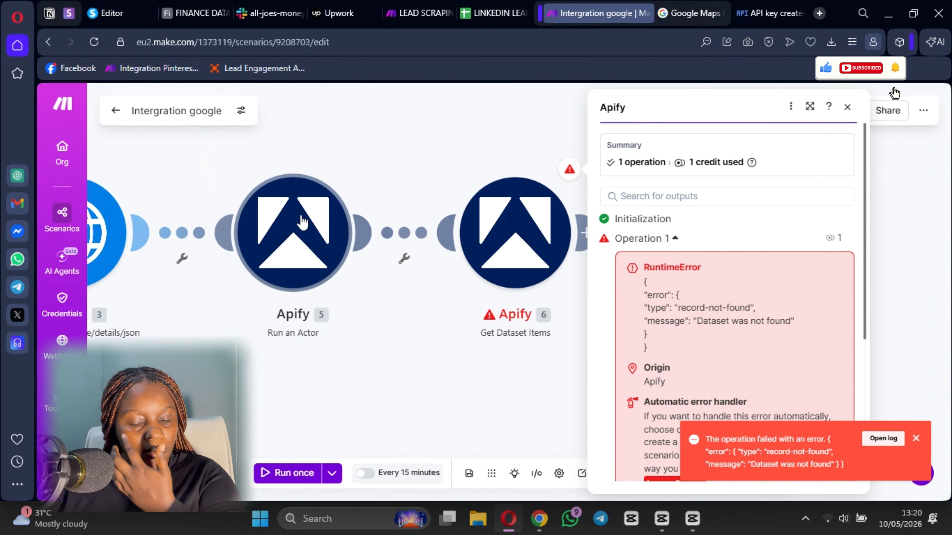
{"action": "left_click", "coordinate": [474, 366]}
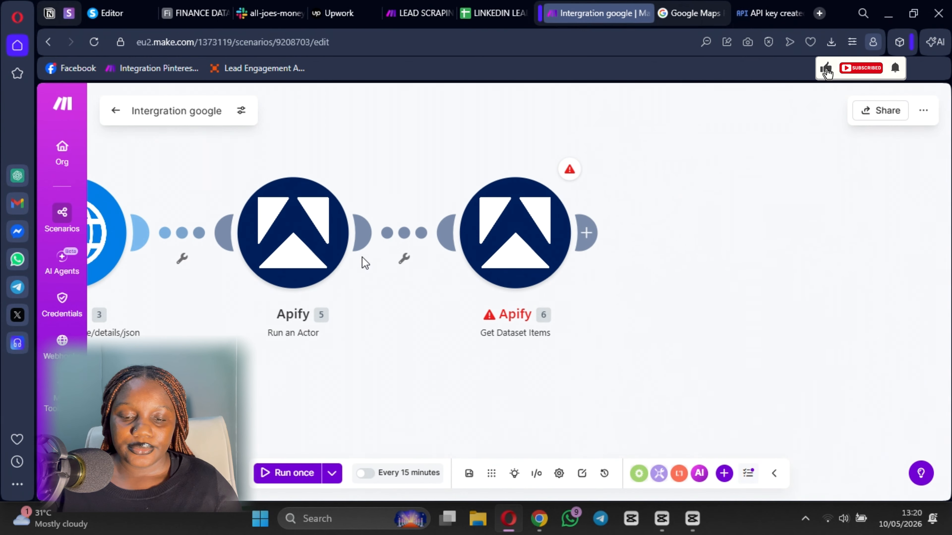
- Review the Run an Actor settings without changes, then switch to the Google Maps Platform docs
{"action": "left_click", "coordinate": [307, 235]}
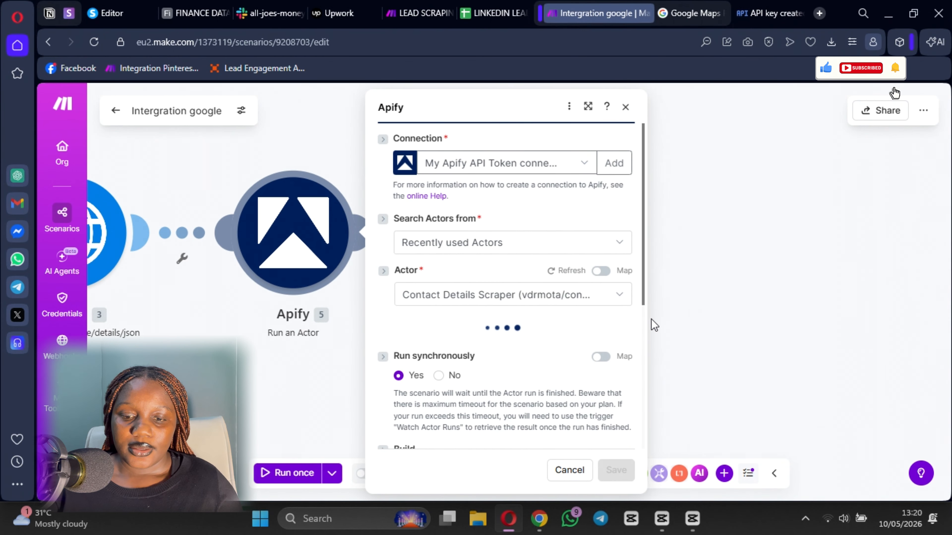
{"action": "left_click", "coordinate": [694, 316]}
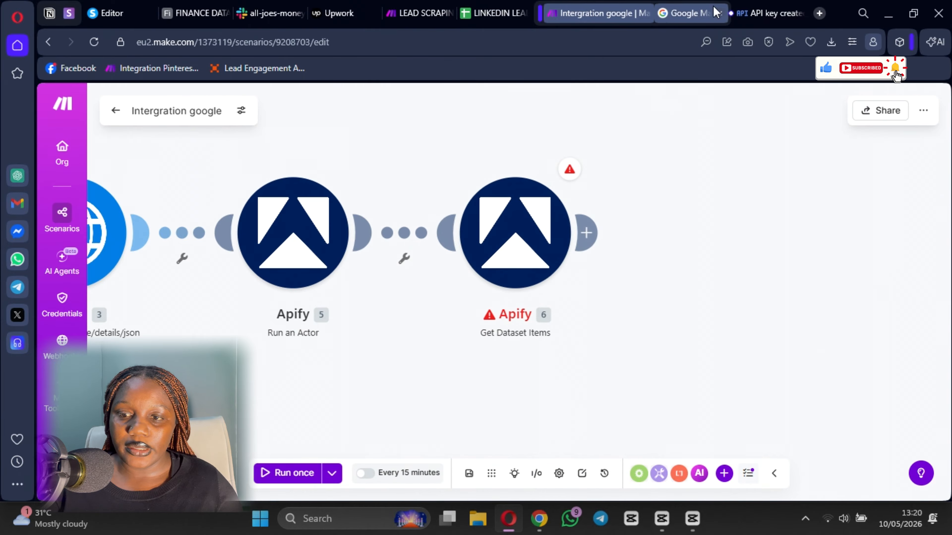
{"action": "left_click", "coordinate": [717, 16]}
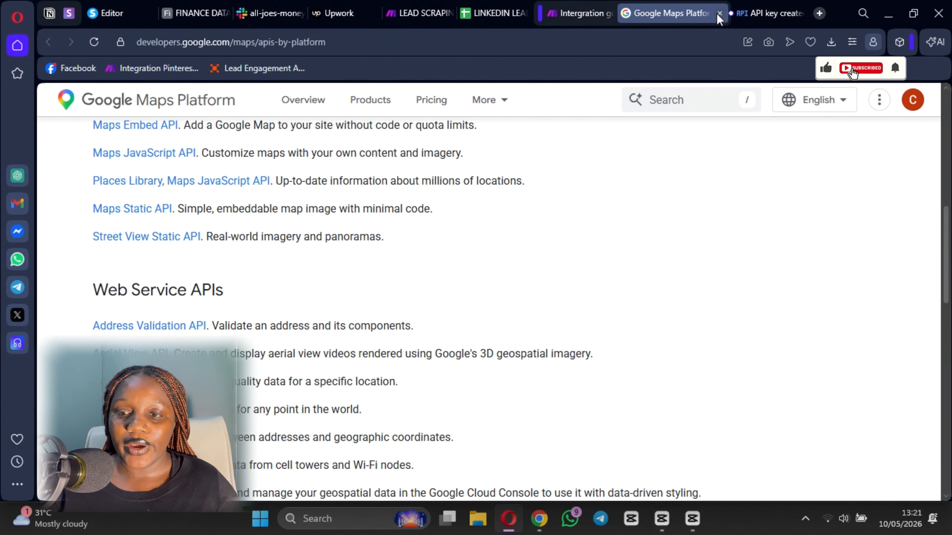
- Close the Maps docs and open Apify Console in a new tab
{"action": "left_click", "coordinate": [718, 14]}
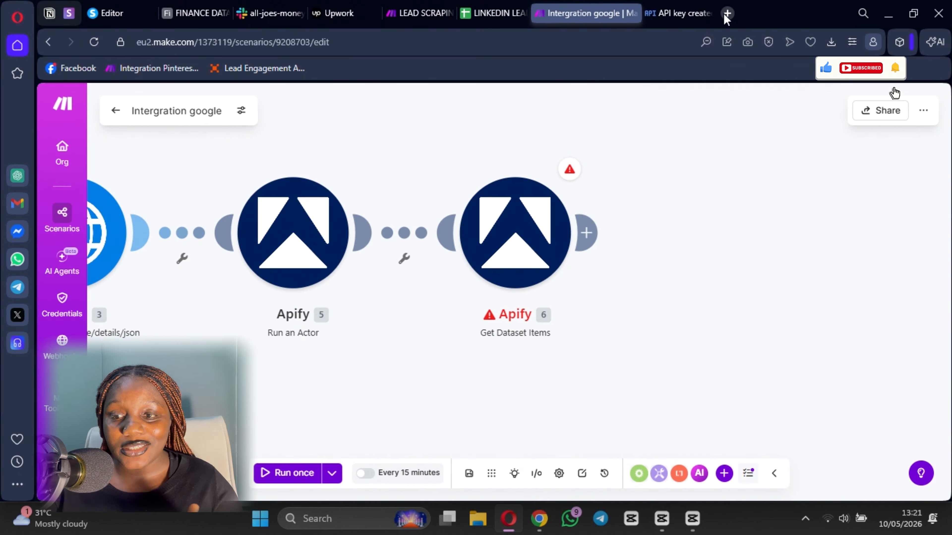
{"action": "left_click", "coordinate": [727, 14]}
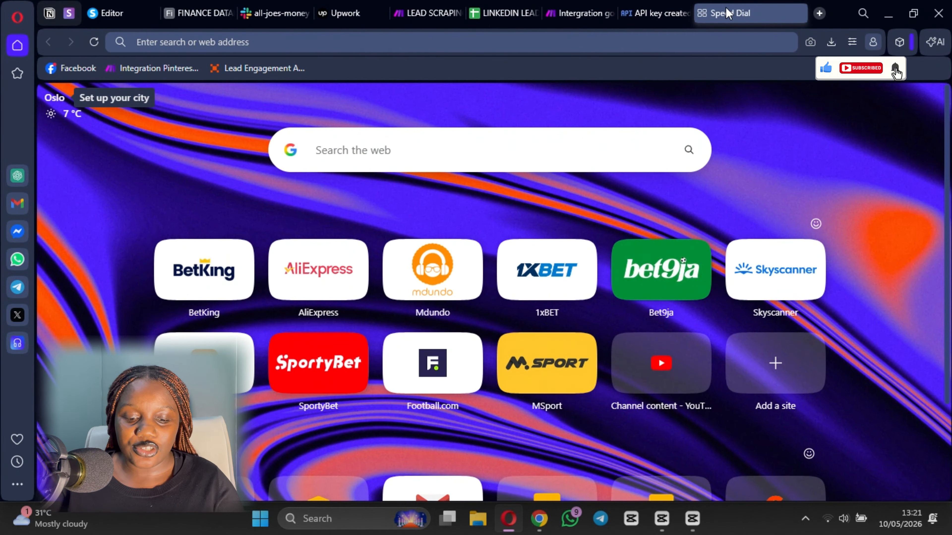
{"action": "type", "text": "apify"}
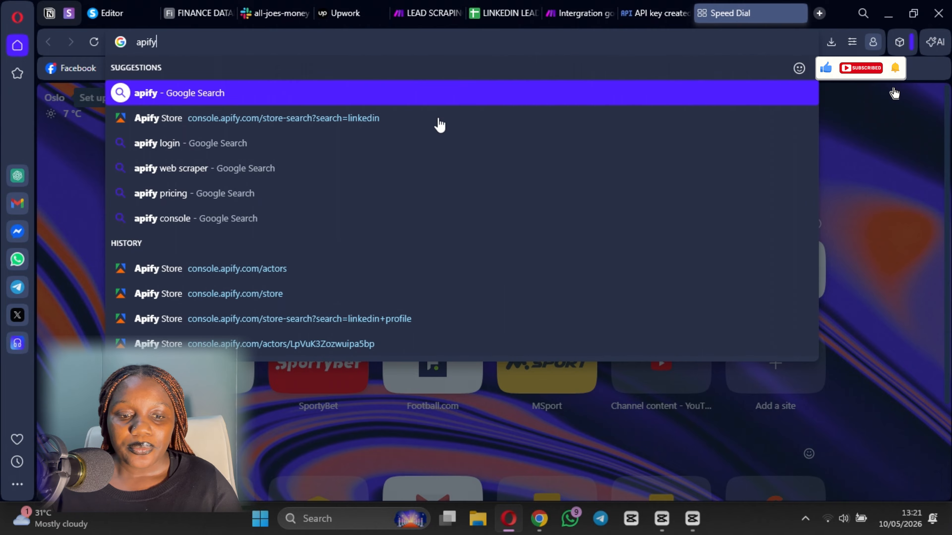
{"action": "left_click", "coordinate": [273, 266]}
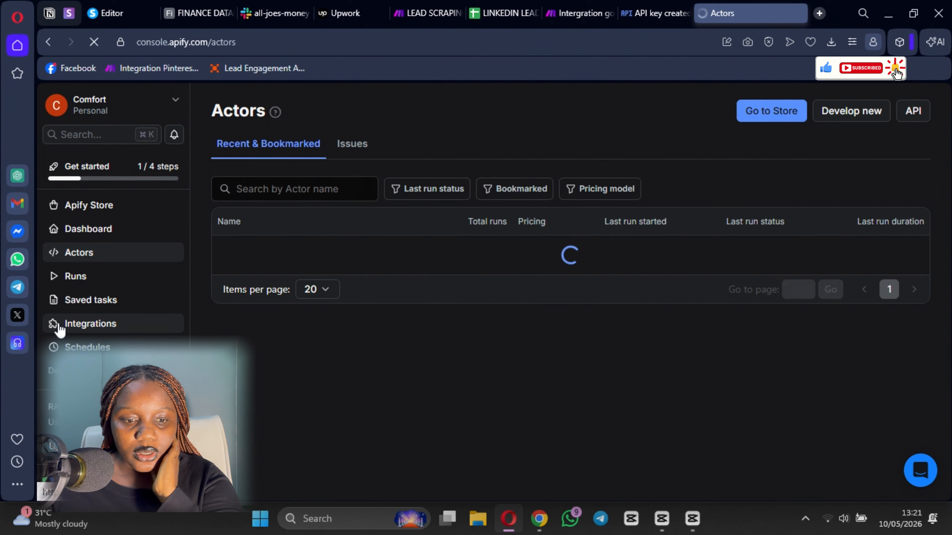
- Check that Storage's newest dataset holds one item, then return to the Make scenario
{"action": "scroll", "coordinate": [60, 324], "scroll_direction": "down", "scroll_amount": 3}
{"action": "left_click", "coordinate": [88, 324]}
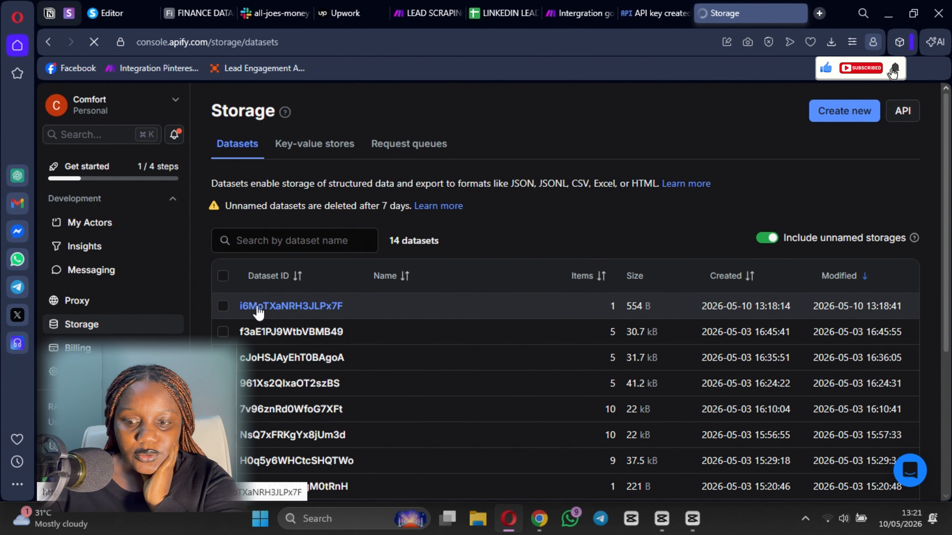
{"action": "left_click", "coordinate": [258, 306]}
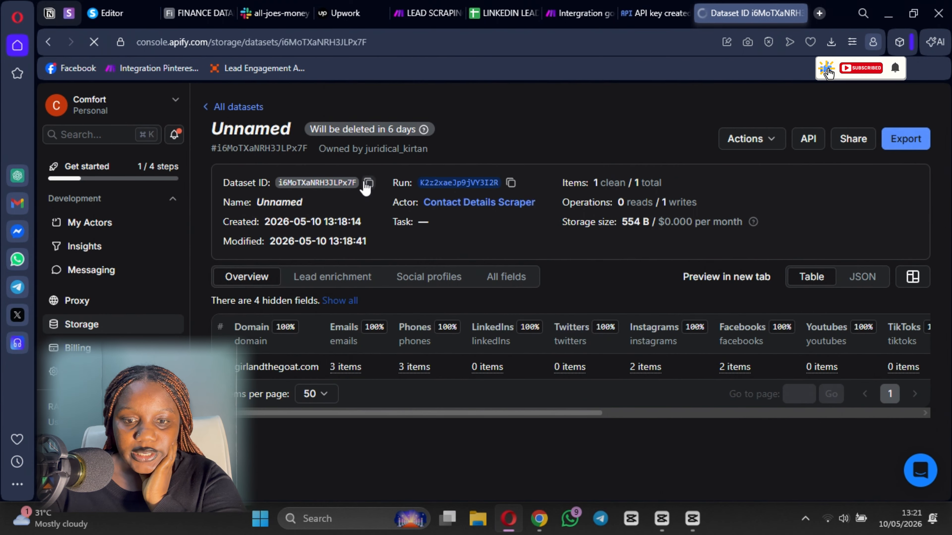
{"action": "left_click", "coordinate": [566, 19]}
{"action": "right_click", "coordinate": [507, 252]}
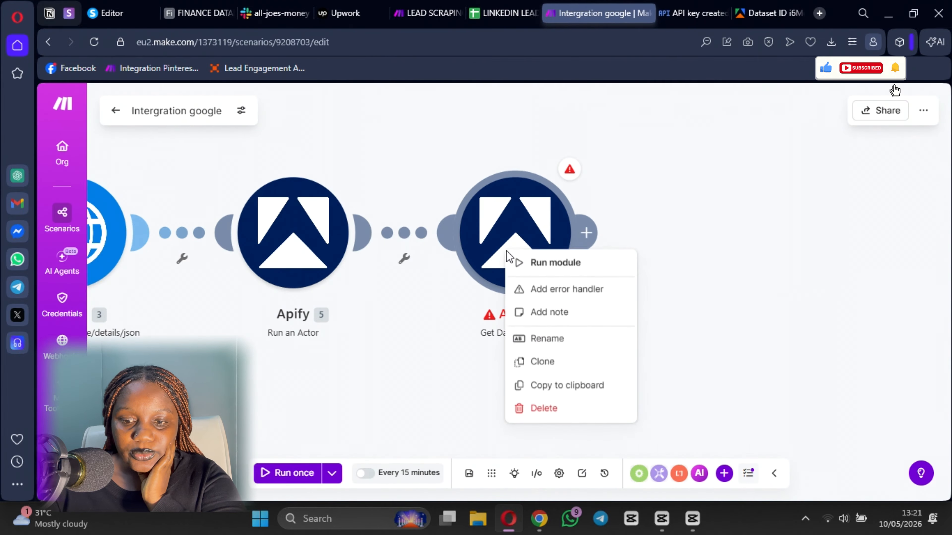
- Run Get Dataset Items alone with the pasted dataset ID, this time successfully
{"action": "left_click", "coordinate": [541, 261]}
{"action": "left_click", "coordinate": [725, 306]}
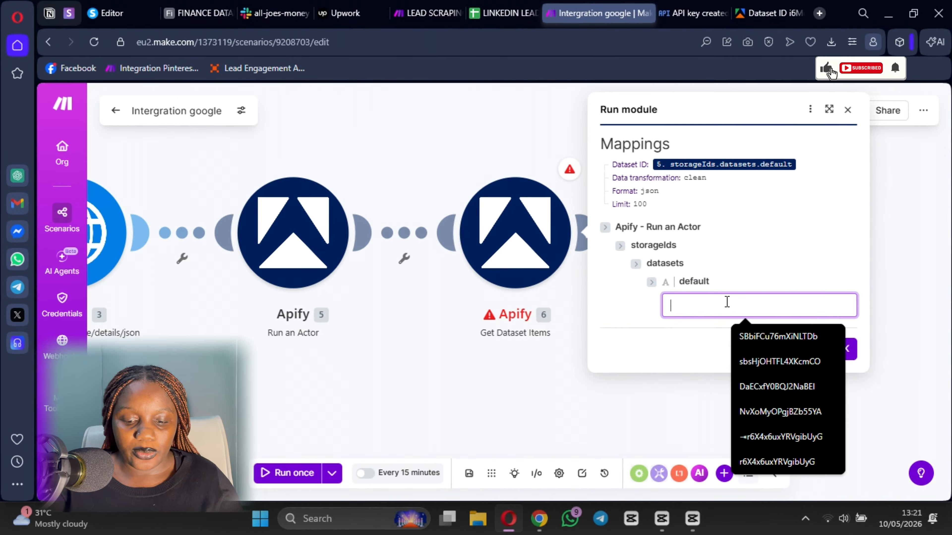
{"action": "type", "text": "i6MoTXaNRH3JLPx7F"}
{"action": "left_click", "coordinate": [842, 349]}
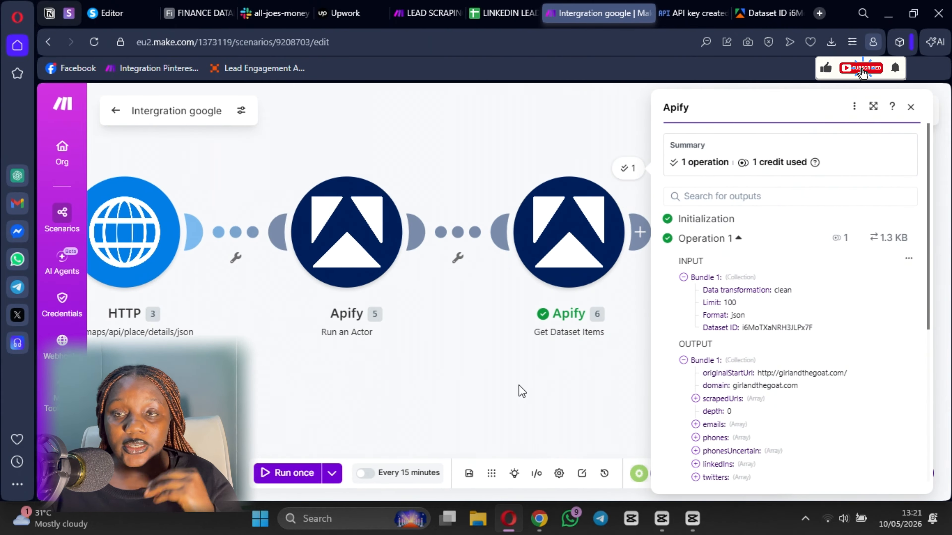
{"action": "left_click", "coordinate": [506, 391]}
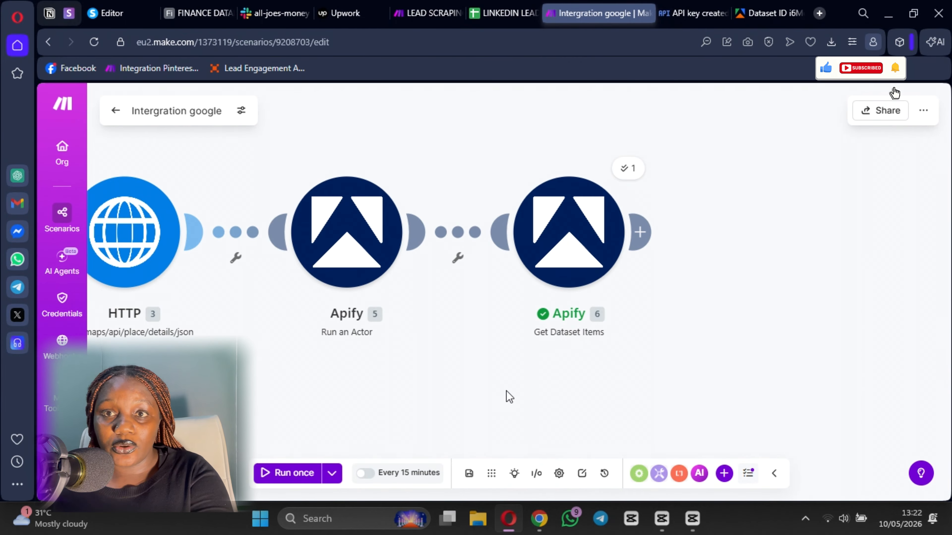
- Add a Google Sheets Add a Row module after Get Dataset Items
{"action": "left_click", "coordinate": [640, 232]}
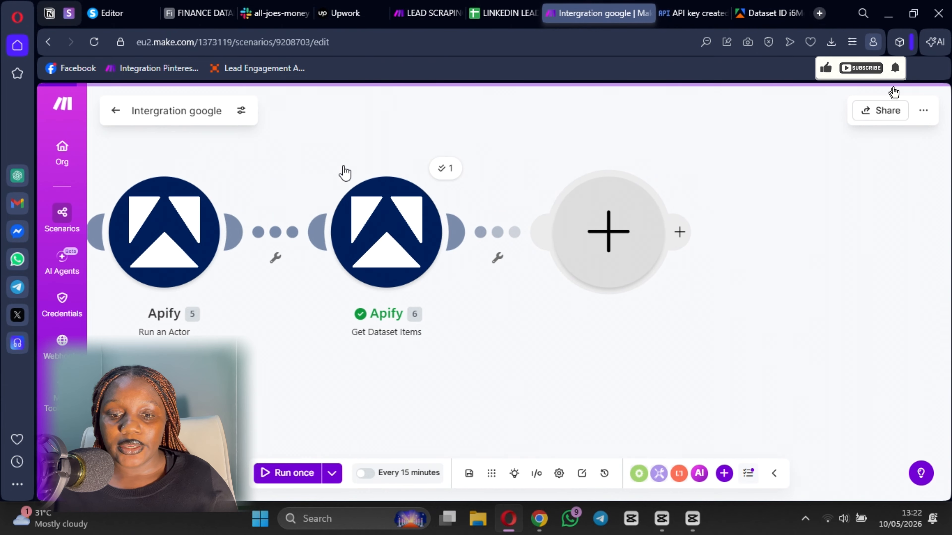
{"action": "left_click", "coordinate": [334, 285]}
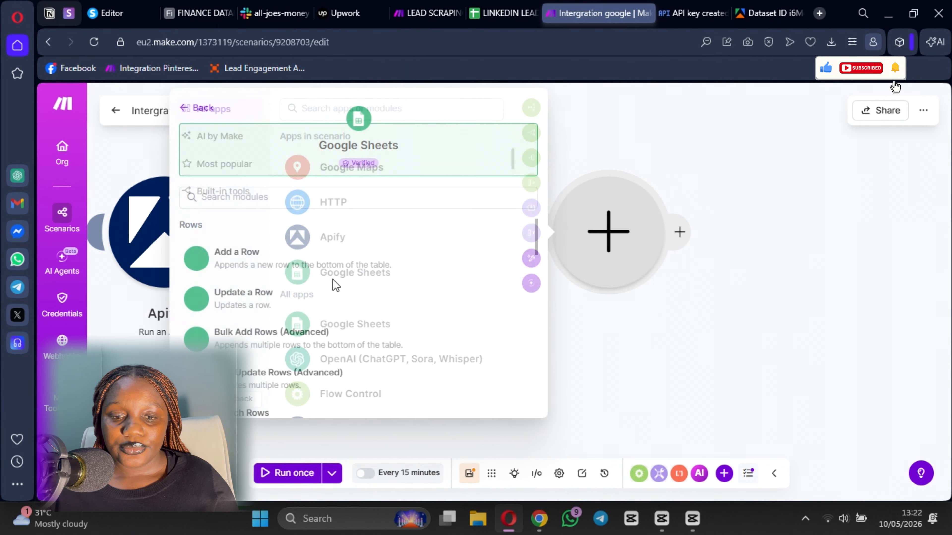
{"action": "left_click", "coordinate": [264, 277]}
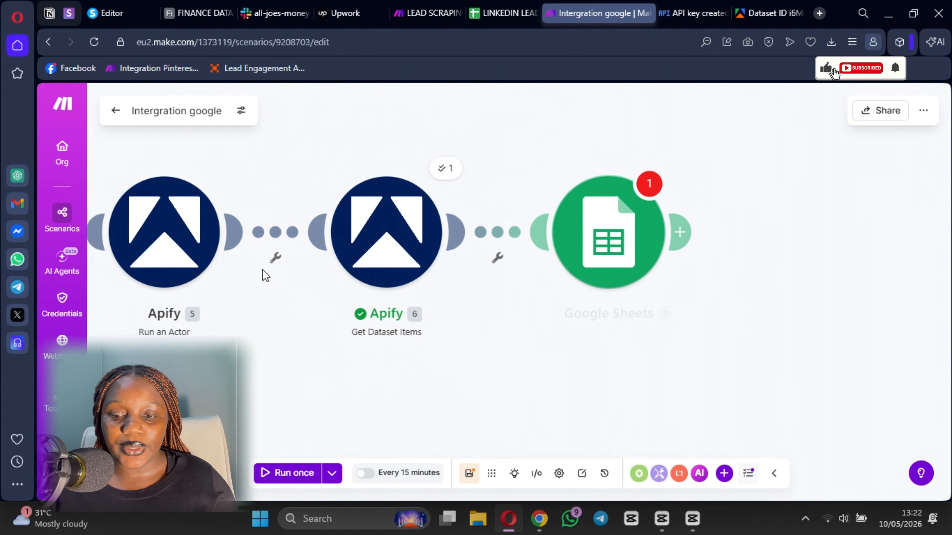
{"action": "left_click", "coordinate": [501, 13]}
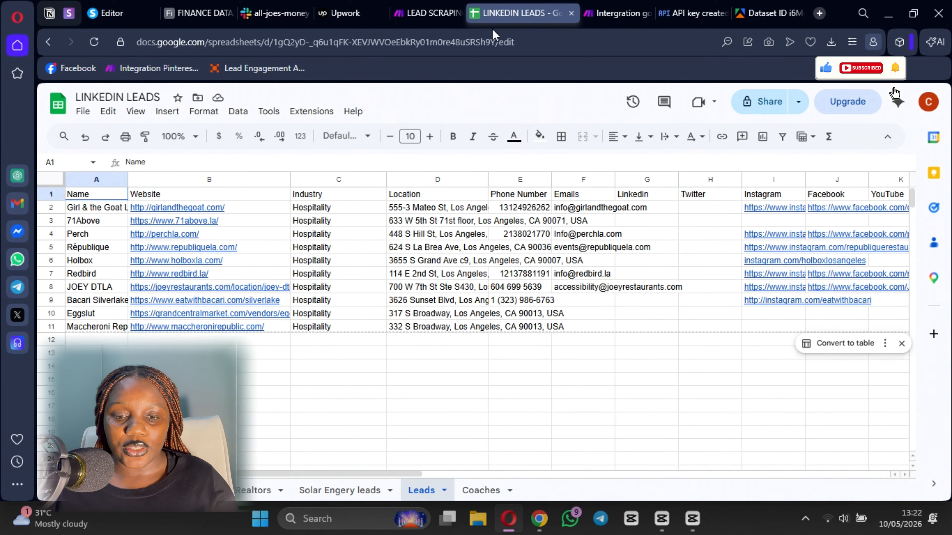
- Look over the 10 hospitality lead rows in the Leads sheet, then go back to Make
{"action": "mouse_move", "coordinate": [188, 260]}
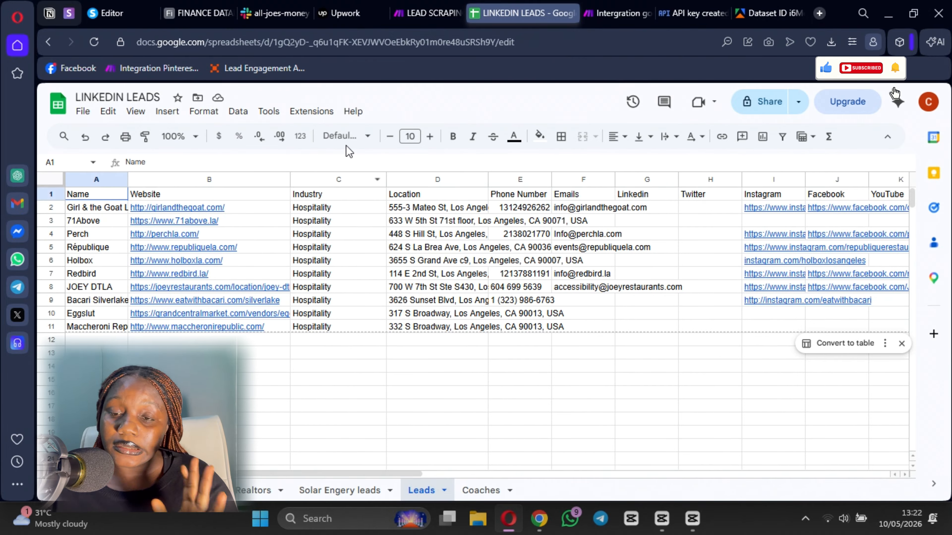
{"action": "left_click", "coordinate": [614, 14]}
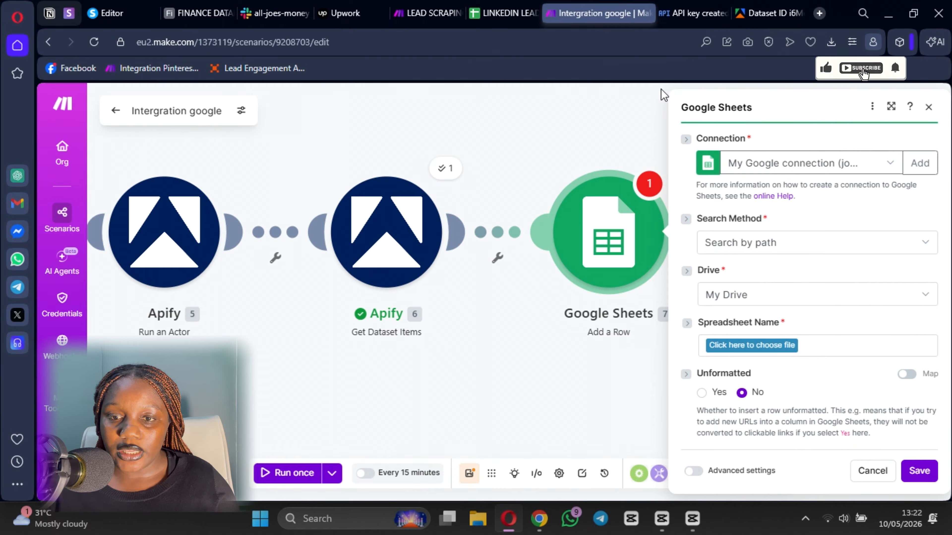
- Search for 'linke' and choose the LINKEDIN LEADS spreadsheet as the target file
{"action": "left_click", "coordinate": [758, 346]}
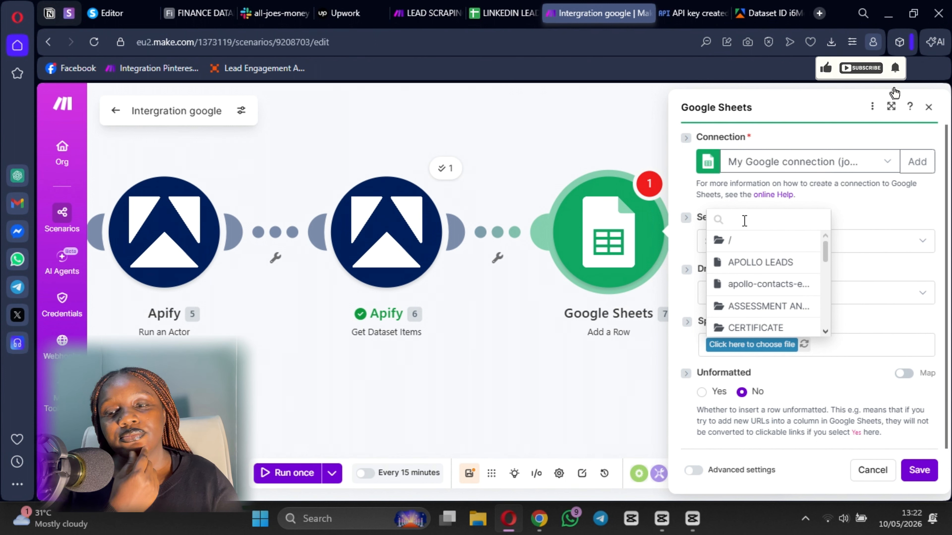
{"action": "type", "text": "c"}
{"action": "key", "text": "BackSpace"}
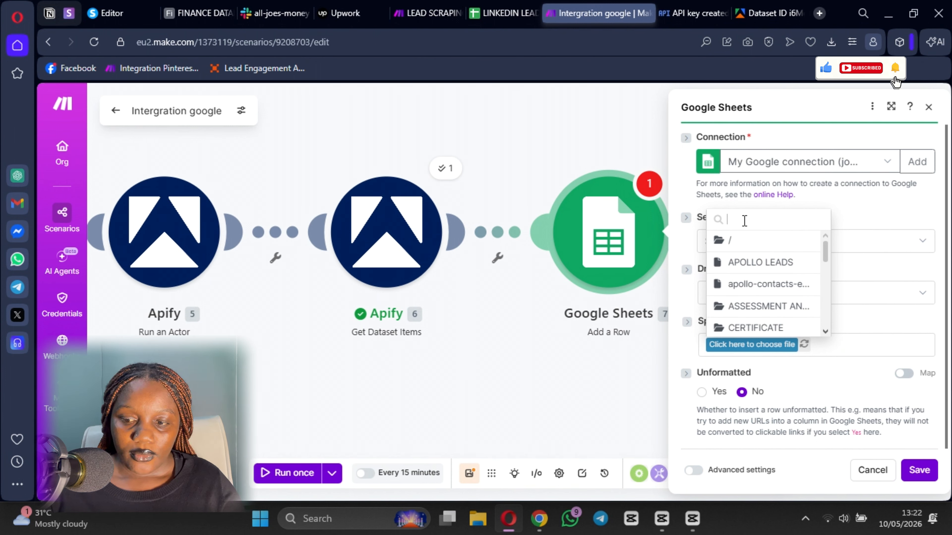
{"action": "type", "text": "linke"}
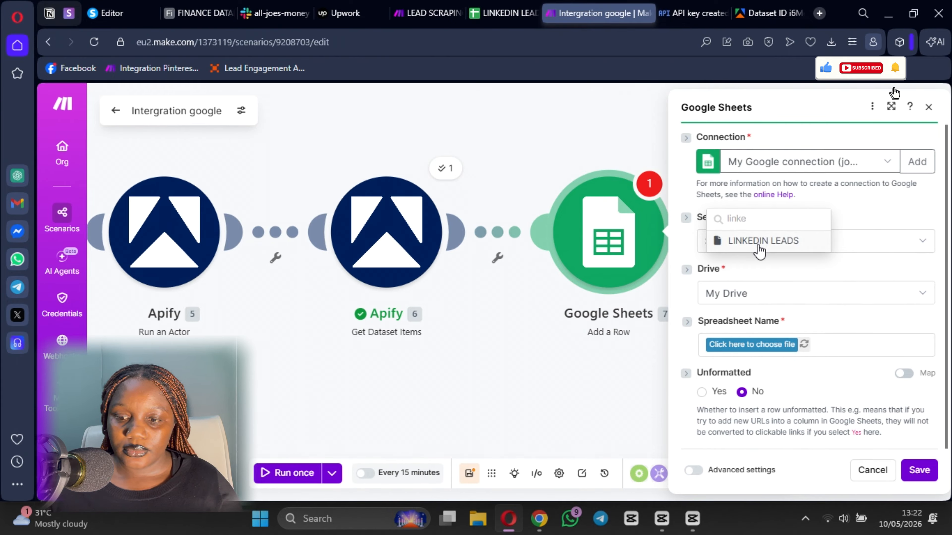
{"action": "left_click", "coordinate": [761, 241]}
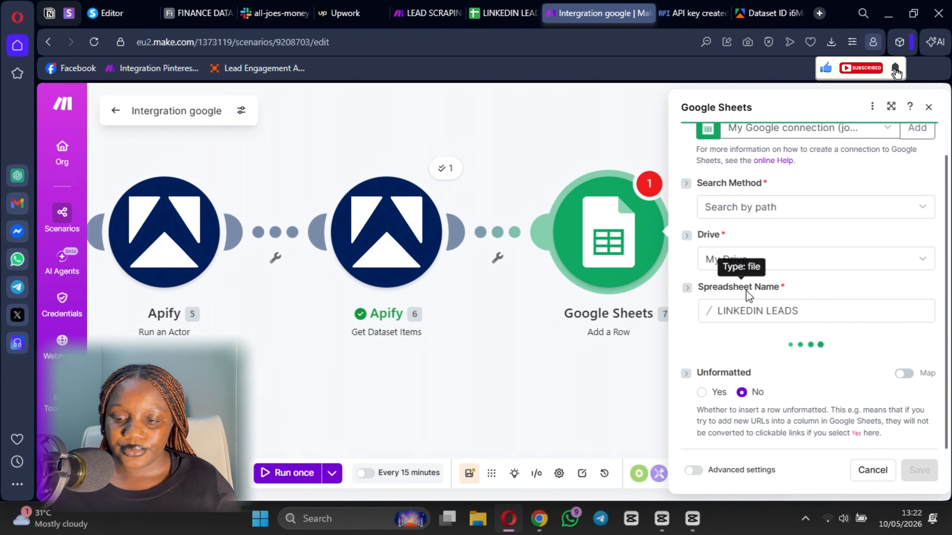
- Set the sheet to Leads and start on the Name (A) column field
{"action": "left_click", "coordinate": [728, 365]}
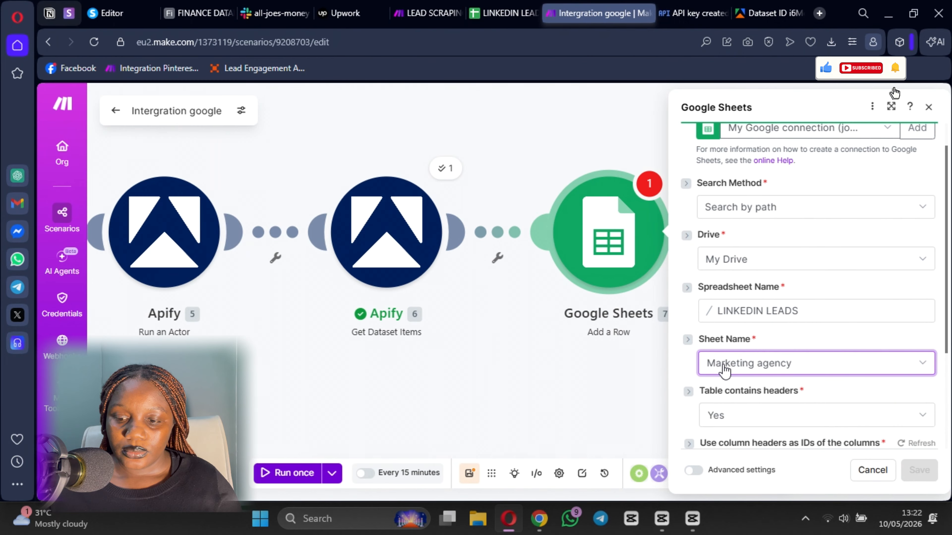
{"action": "left_click", "coordinate": [728, 375]}
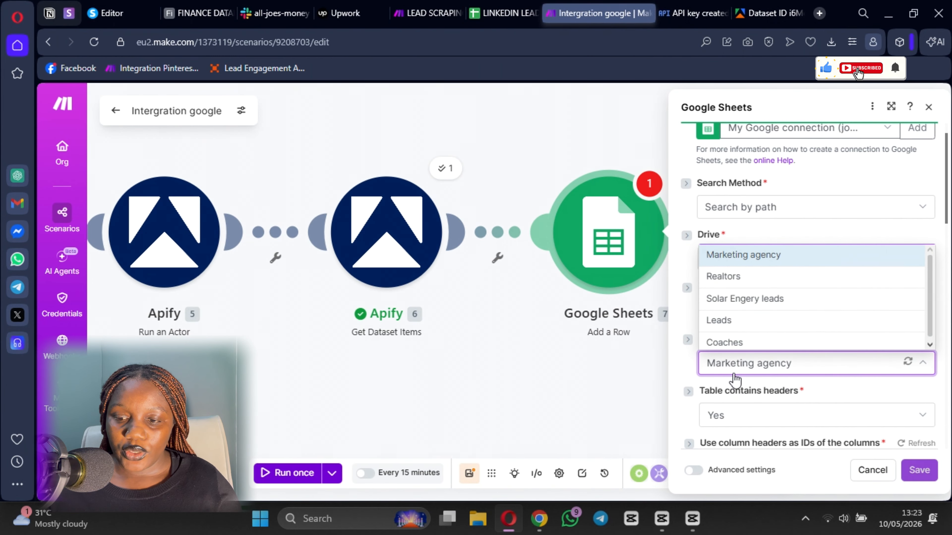
{"action": "left_click", "coordinate": [723, 317]}
{"action": "scroll", "coordinate": [732, 241], "scroll_direction": "down", "scroll_amount": 5}
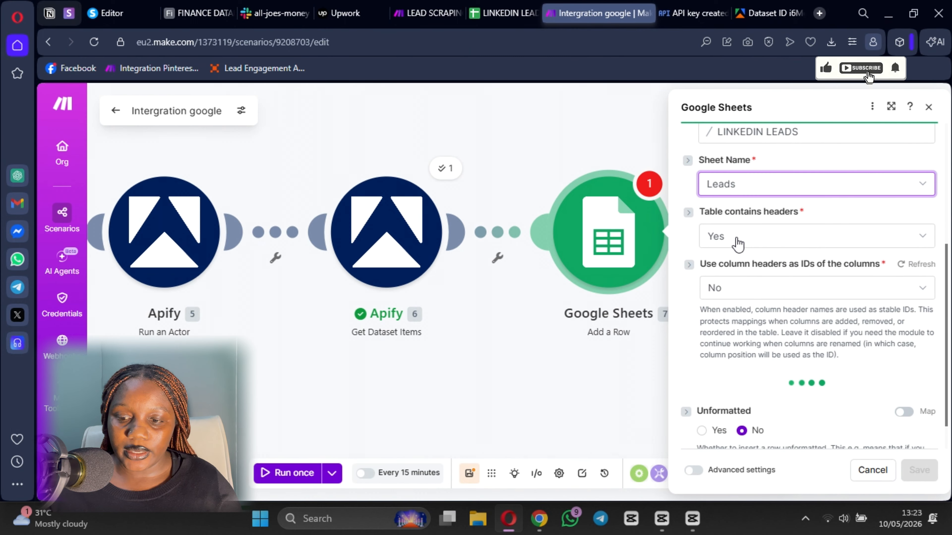
{"action": "scroll", "coordinate": [721, 277], "scroll_direction": "down", "scroll_amount": 3}
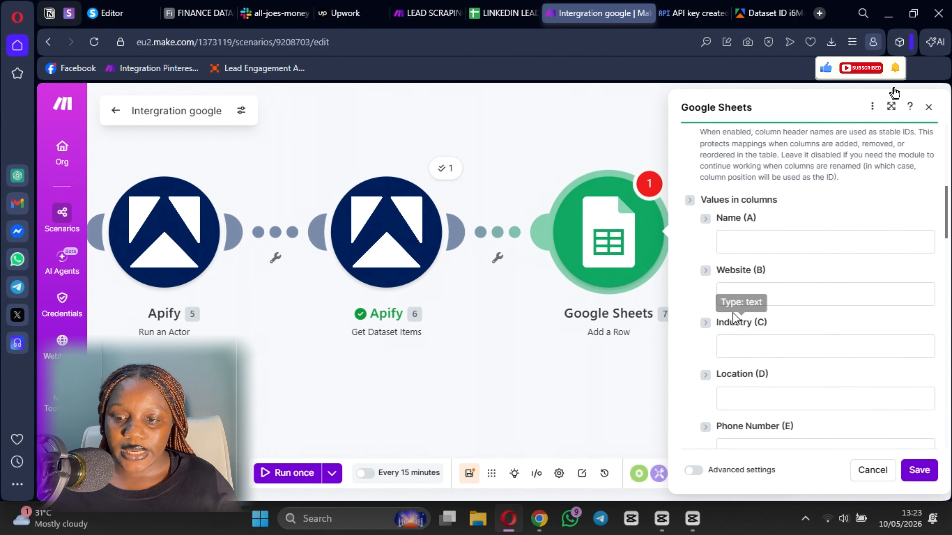
{"action": "left_click", "coordinate": [748, 240]}
{"action": "scroll", "coordinate": [625, 392], "scroll_direction": "down", "scroll_amount": 15}
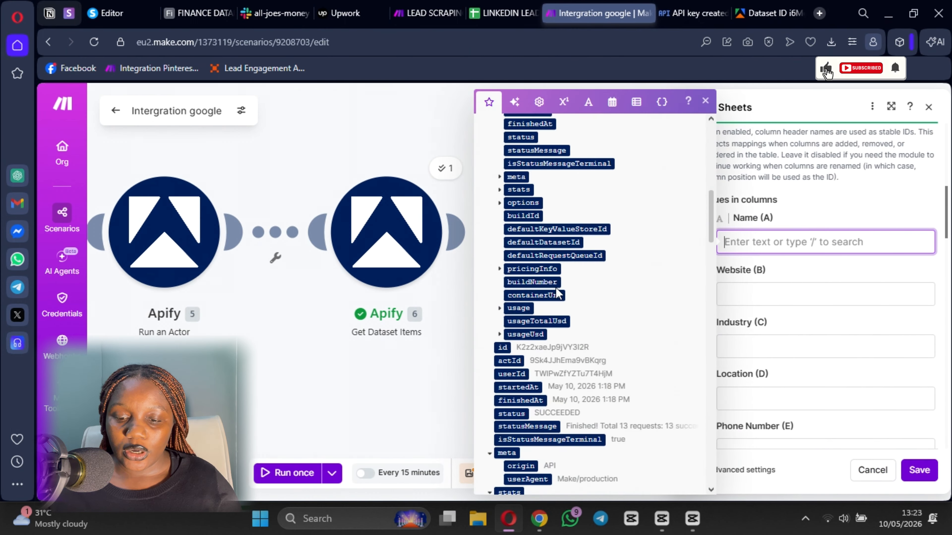
- Map the place Name to column A, the HTTP website to B, and type 'Restu' in Industry (C)
{"action": "scroll", "coordinate": [625, 391], "scroll_direction": "down", "scroll_amount": 7}
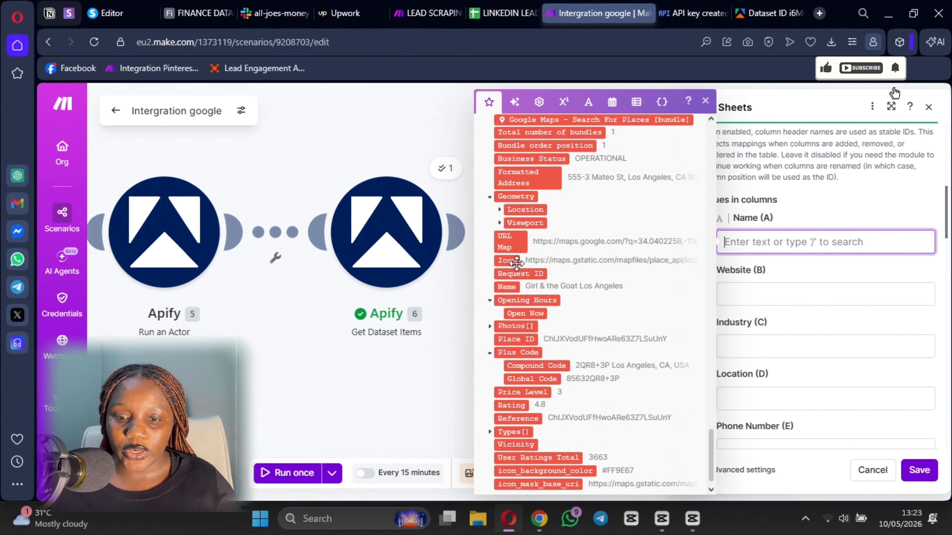
{"action": "left_click", "coordinate": [514, 286]}
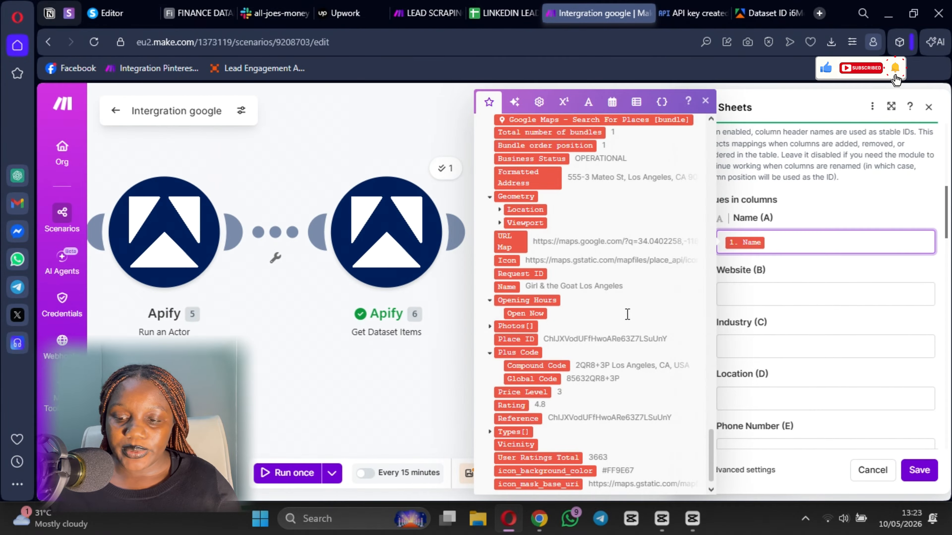
{"action": "left_click", "coordinate": [771, 294]}
{"action": "scroll", "coordinate": [625, 310], "scroll_direction": "up", "scroll_amount": 9}
{"action": "scroll", "coordinate": [543, 320], "scroll_direction": "down", "scroll_amount": 2}
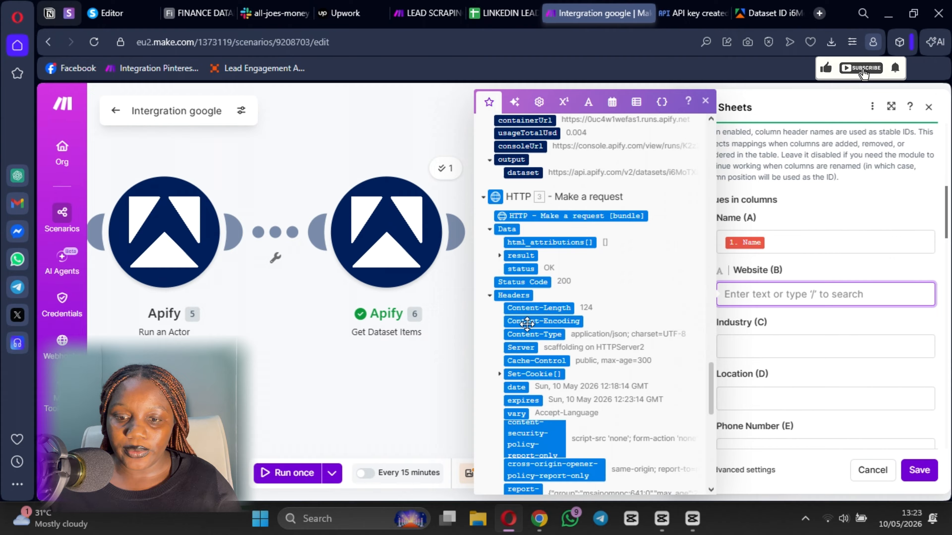
{"action": "left_click", "coordinate": [498, 256]}
{"action": "left_click", "coordinate": [532, 269]}
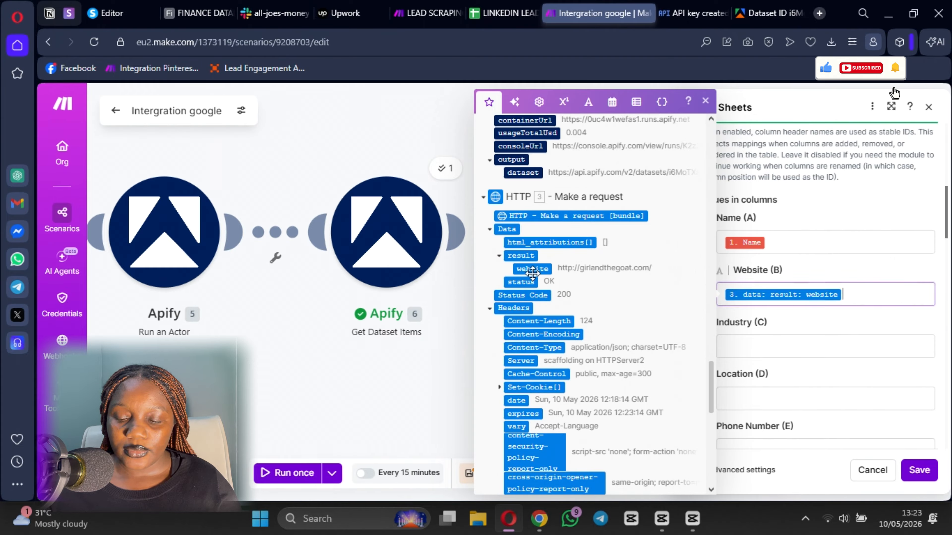
{"action": "left_click", "coordinate": [782, 344]}
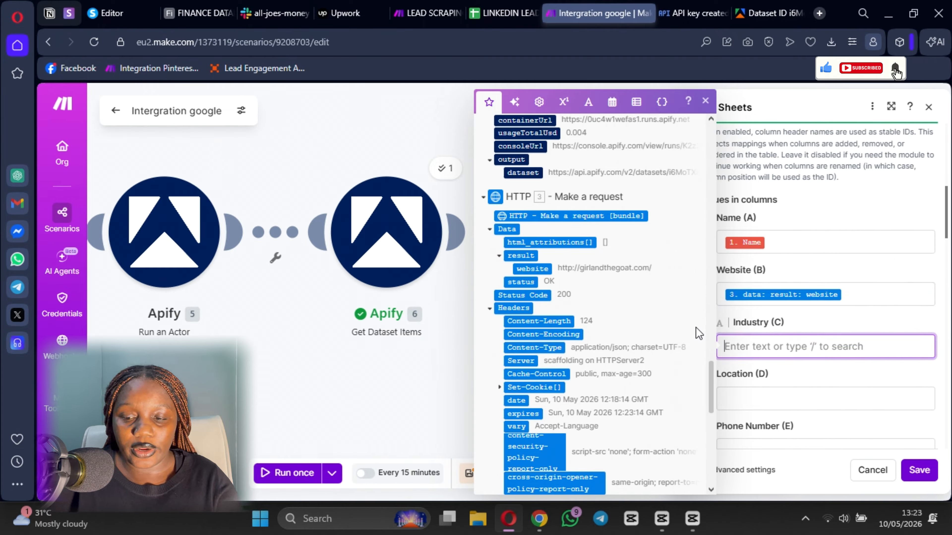
{"action": "type", "text": "Resturants"}
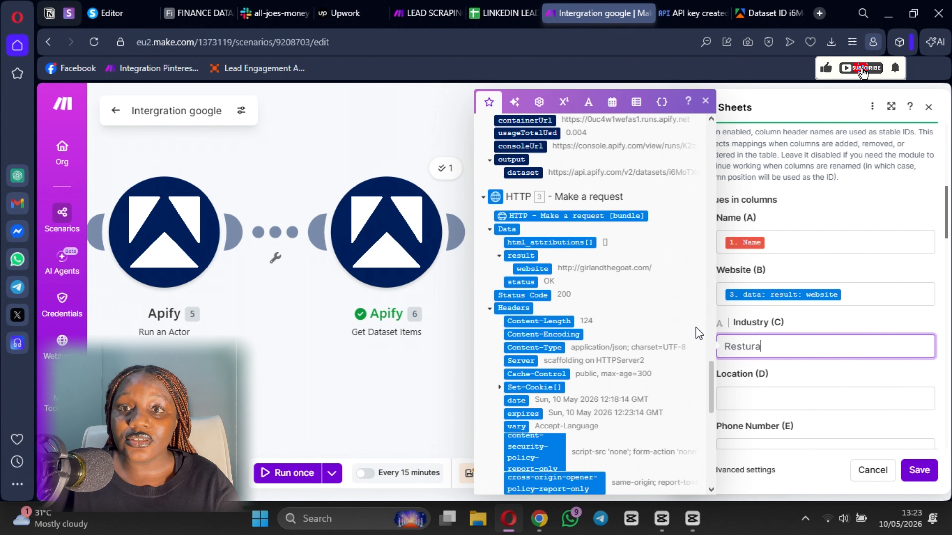
- Map the Formatted Address into Location (D)
{"action": "left_click", "coordinate": [748, 395]}
{"action": "scroll", "coordinate": [645, 368], "scroll_direction": "up", "scroll_amount": 10}
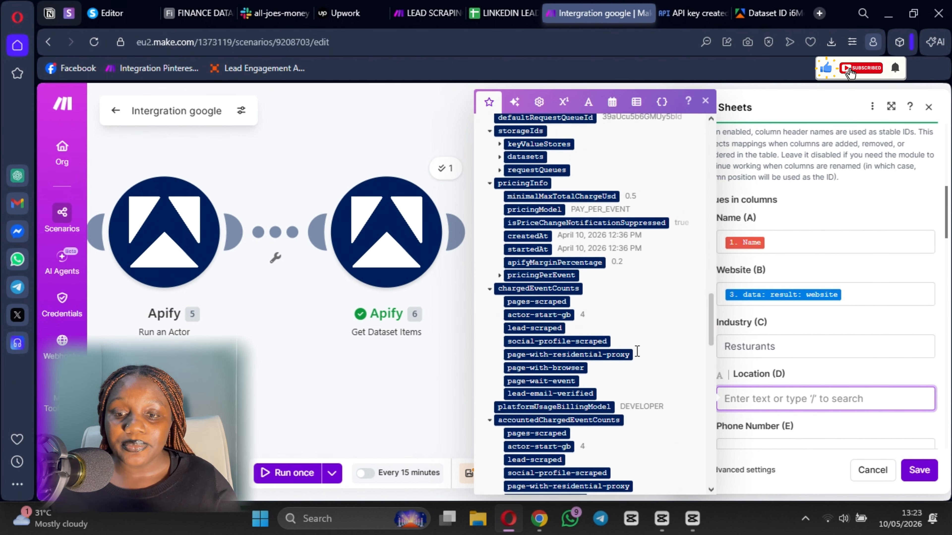
{"action": "scroll", "coordinate": [637, 352], "scroll_direction": "up", "scroll_amount": 15}
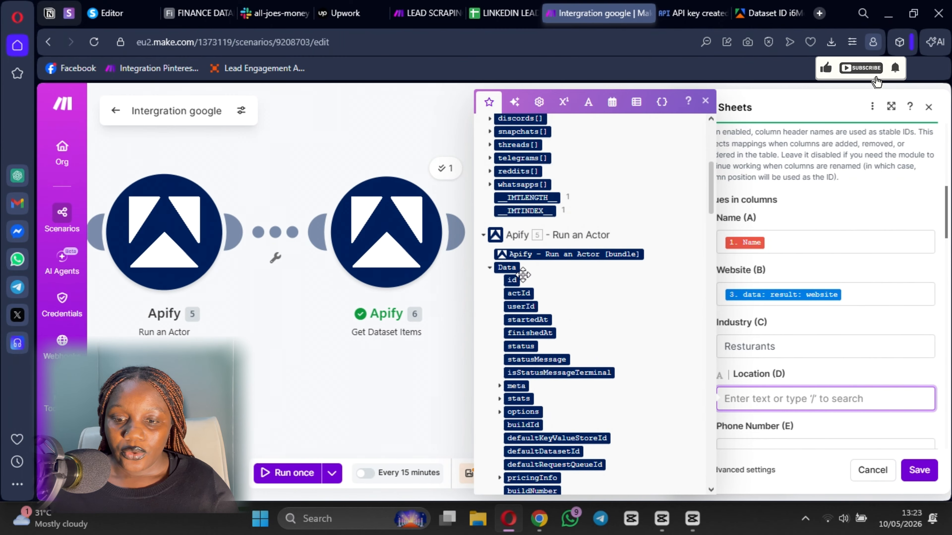
{"action": "scroll", "coordinate": [513, 307], "scroll_direction": "down", "scroll_amount": 8}
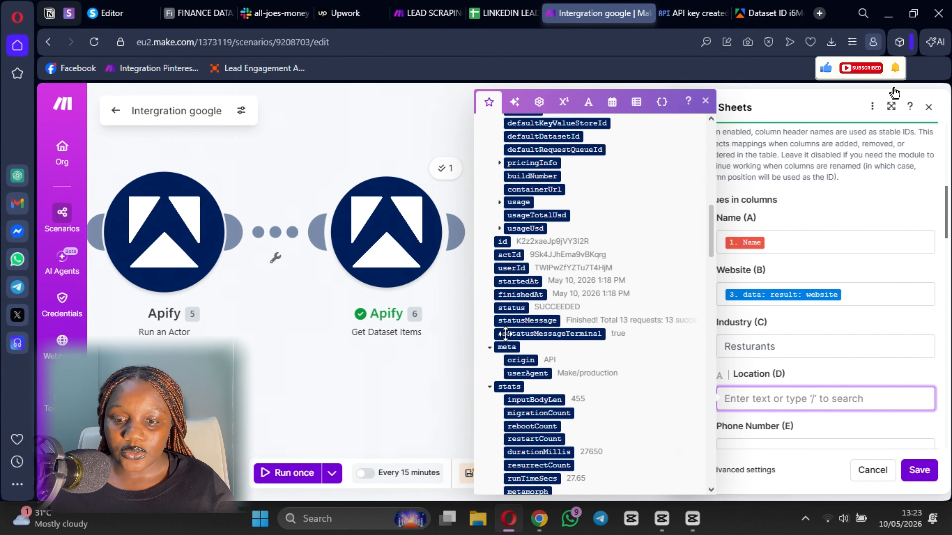
{"action": "scroll", "coordinate": [517, 336], "scroll_direction": "up", "scroll_amount": 8}
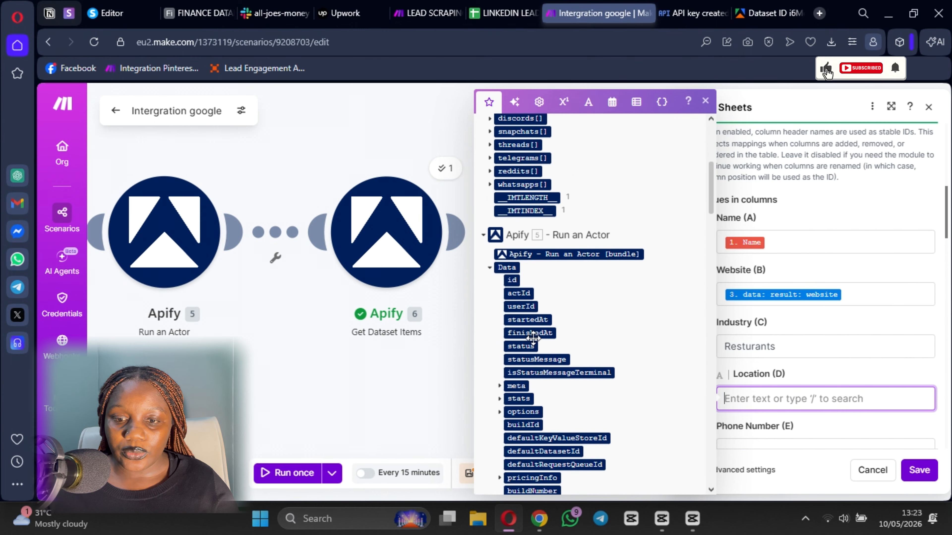
{"action": "scroll", "coordinate": [524, 318], "scroll_direction": "up", "scroll_amount": 10}
{"action": "scroll", "coordinate": [517, 300], "scroll_direction": "down", "scroll_amount": 6}
{"action": "scroll", "coordinate": [498, 270], "scroll_direction": "up", "scroll_amount": 6}
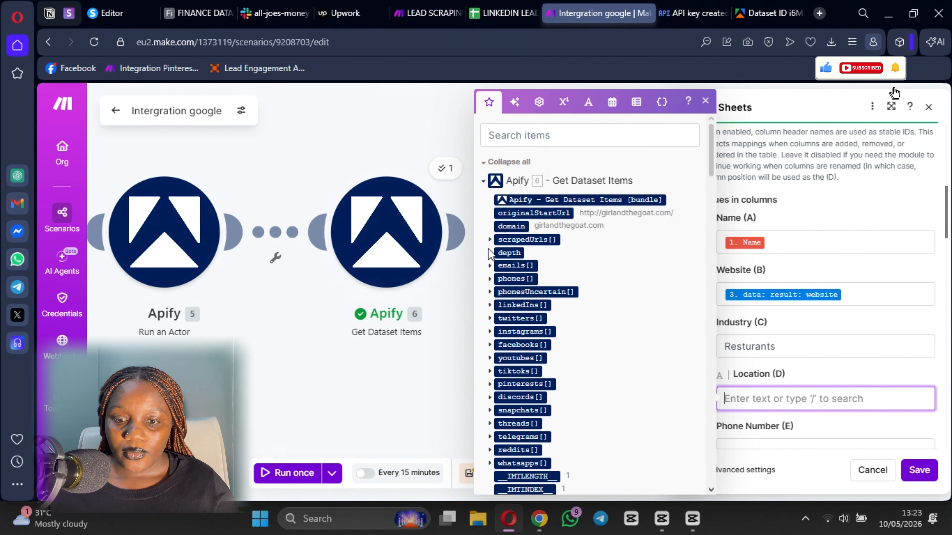
{"action": "scroll", "coordinate": [491, 333], "scroll_direction": "down", "scroll_amount": 5}
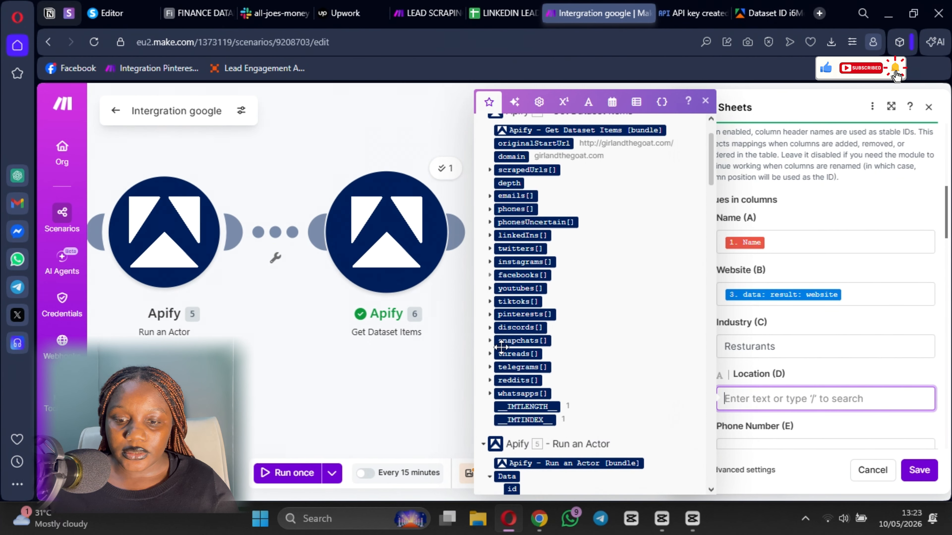
{"action": "scroll", "coordinate": [500, 375], "scroll_direction": "up", "scroll_amount": 5}
{"action": "scroll", "coordinate": [527, 286], "scroll_direction": "down", "scroll_amount": 20}
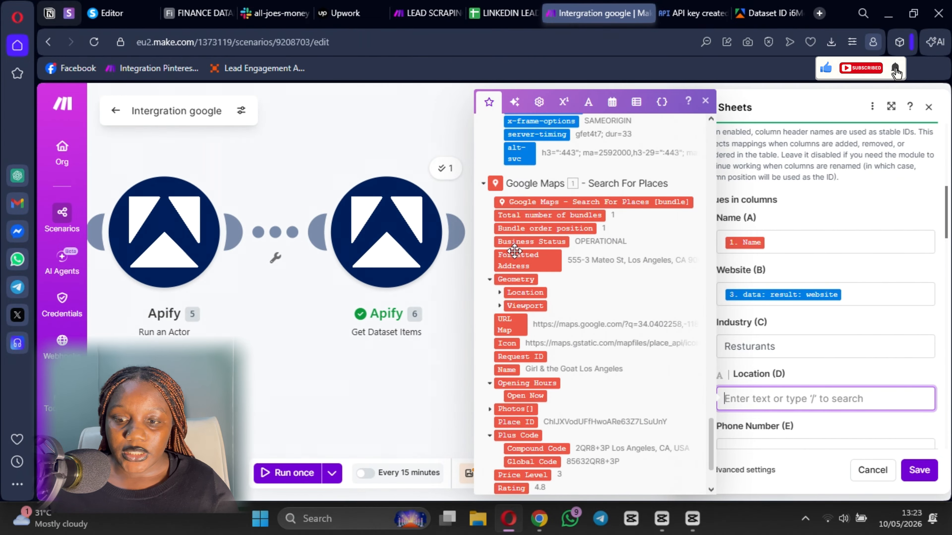
{"action": "left_click", "coordinate": [518, 258]}
{"action": "scroll", "coordinate": [769, 337], "scroll_direction": "down", "scroll_amount": 3}
- Map the phones, emails, linkedIns and twitters lists into columns E through H
{"action": "left_click", "coordinate": [769, 311]}
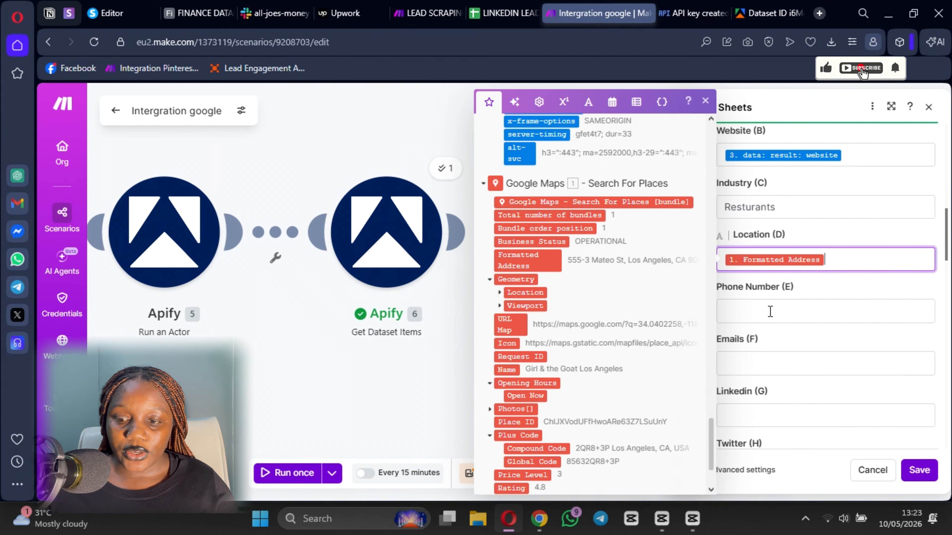
{"action": "scroll", "coordinate": [527, 308], "scroll_direction": "up", "scroll_amount": 12}
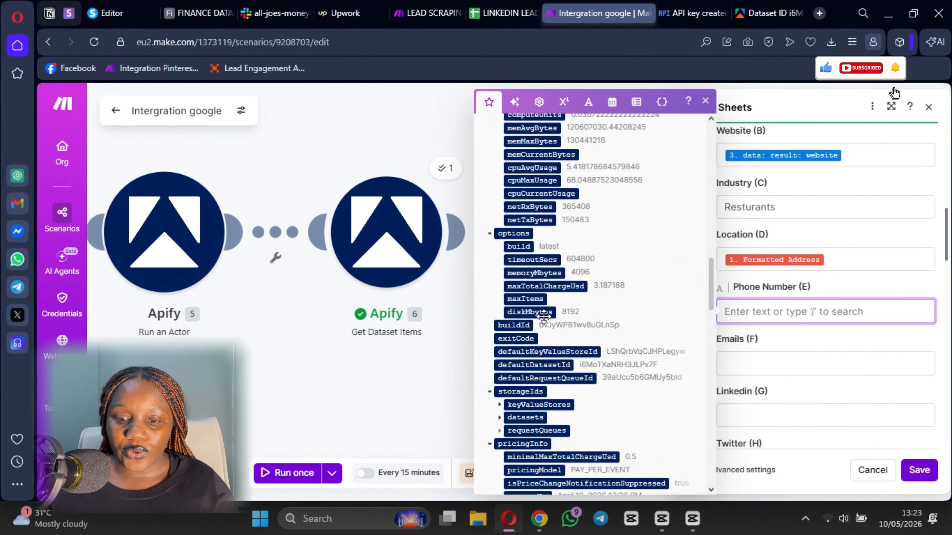
{"action": "scroll", "coordinate": [527, 308], "scroll_direction": "up", "scroll_amount": 10}
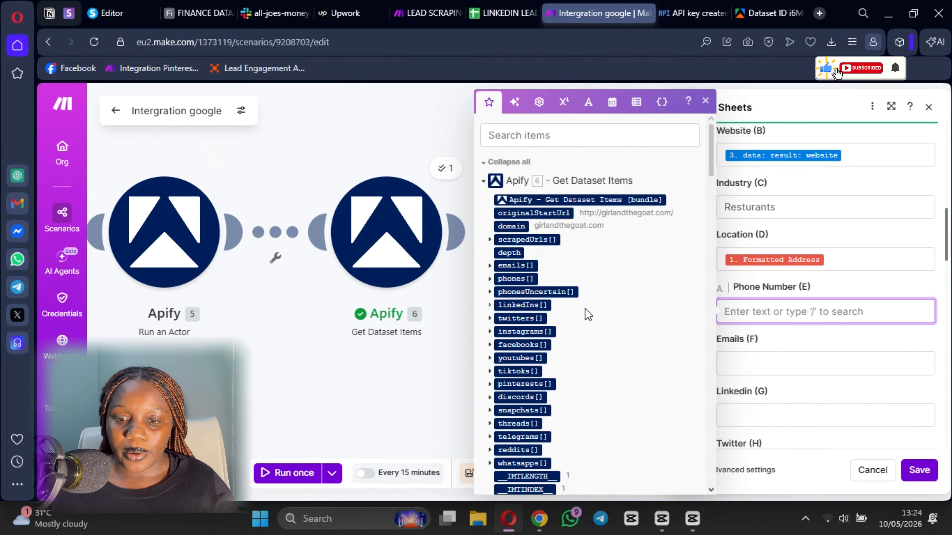
{"action": "scroll", "coordinate": [496, 224], "scroll_direction": "down", "scroll_amount": 1}
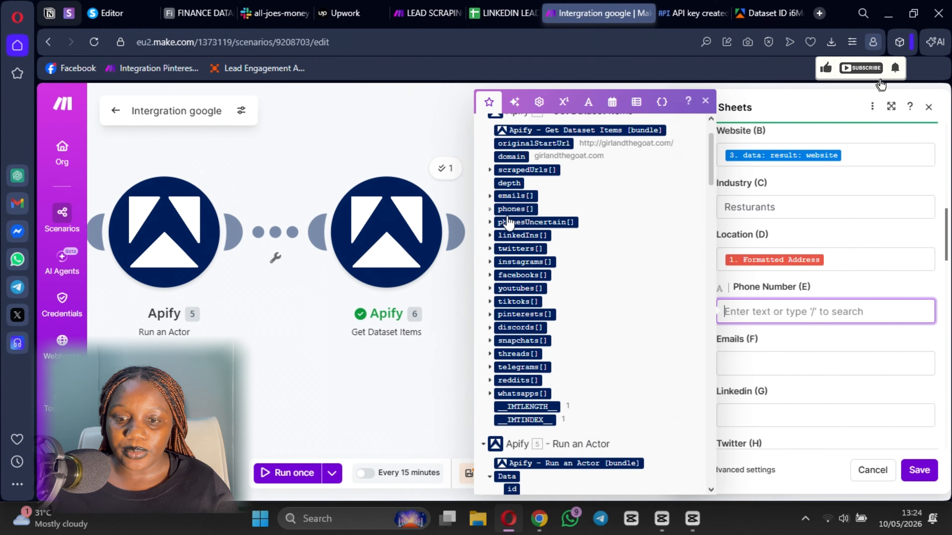
{"action": "left_click", "coordinate": [489, 209]}
{"action": "left_click", "coordinate": [514, 221]}
{"action": "scroll", "coordinate": [827, 309], "scroll_direction": "down", "scroll_amount": 4}
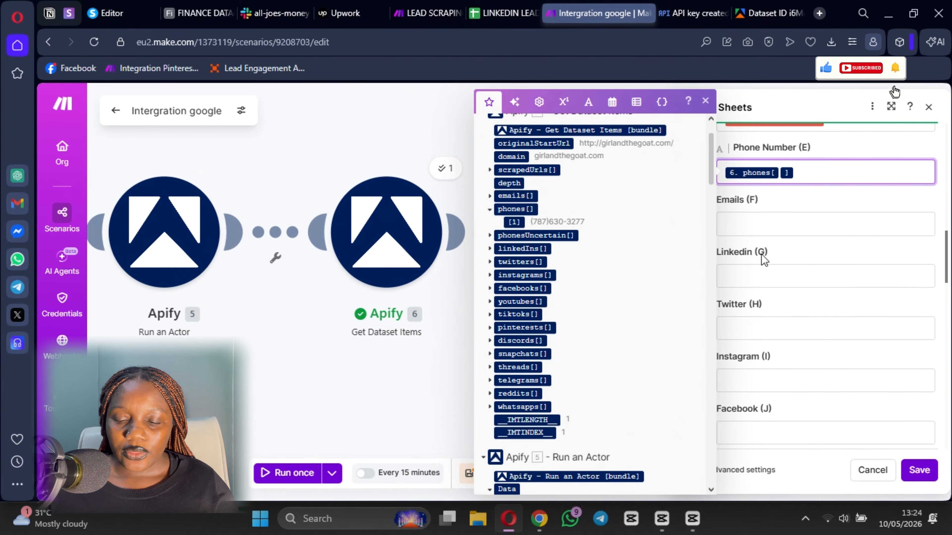
{"action": "left_click", "coordinate": [745, 225]}
{"action": "left_click", "coordinate": [489, 196]}
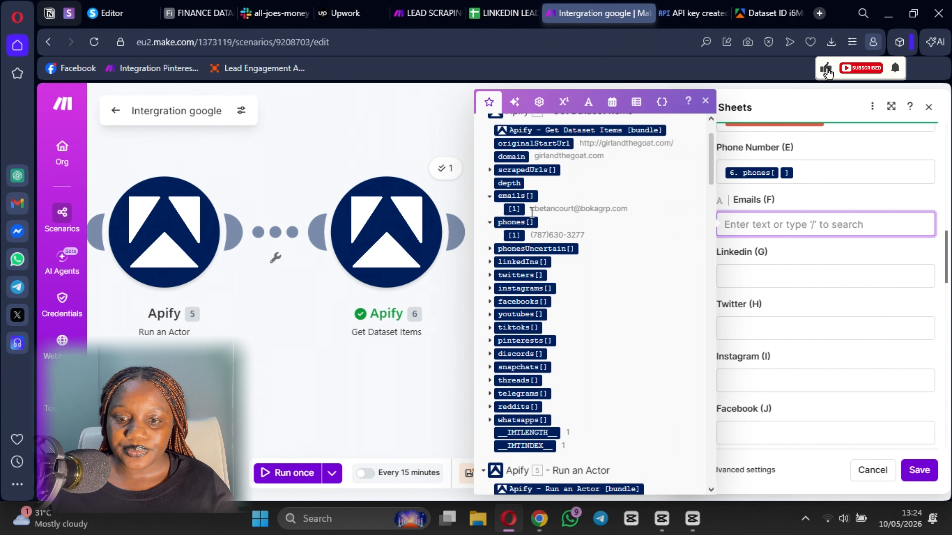
{"action": "left_click", "coordinate": [514, 208]}
{"action": "left_click", "coordinate": [766, 270]}
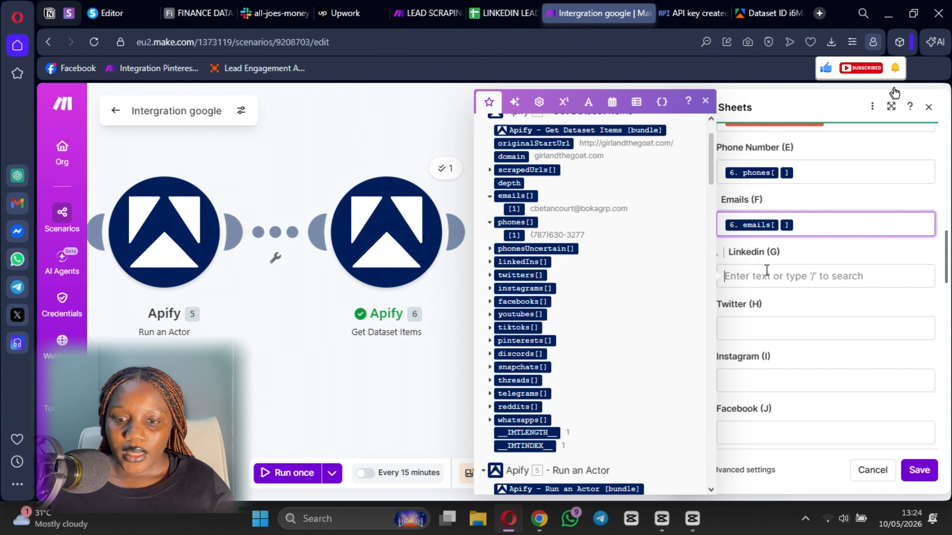
{"action": "left_click", "coordinate": [490, 262]}
{"action": "left_click", "coordinate": [514, 275]}
{"action": "left_click", "coordinate": [767, 329]}
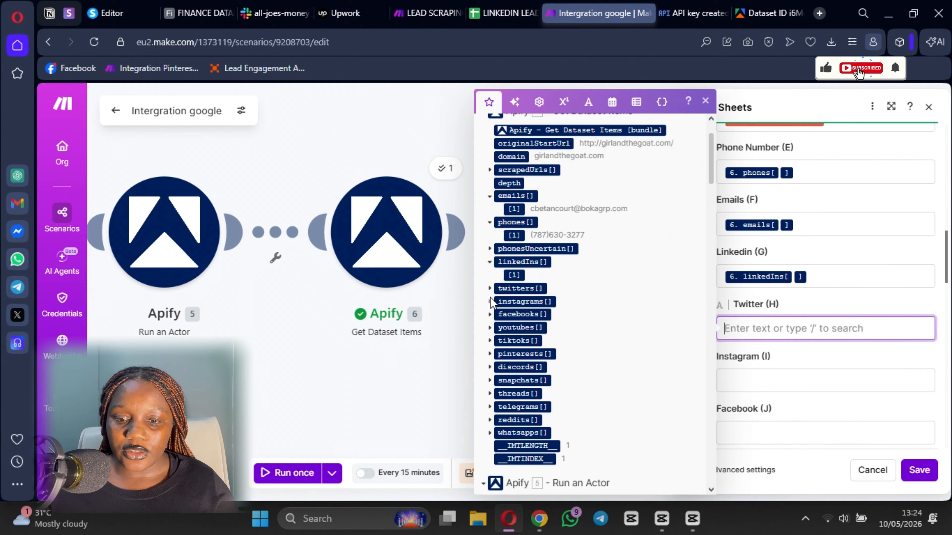
{"action": "left_click", "coordinate": [490, 288]}
{"action": "left_click", "coordinate": [514, 301]}
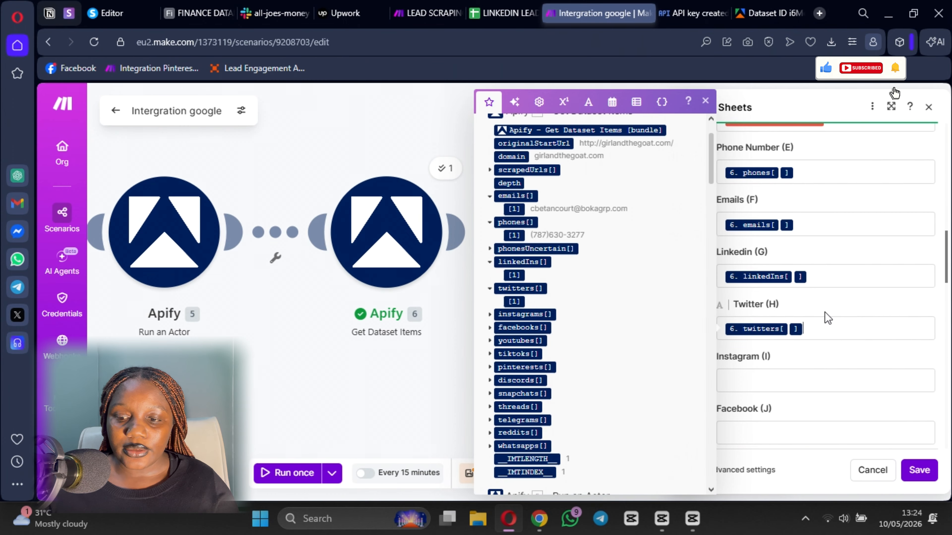
- Map instagrams, facebooks and youtubes into Instagram, Facebook and YouTube, then begin the TikTok column
{"action": "scroll", "coordinate": [805, 304], "scroll_direction": "down", "scroll_amount": 2}
{"action": "left_click", "coordinate": [784, 299]}
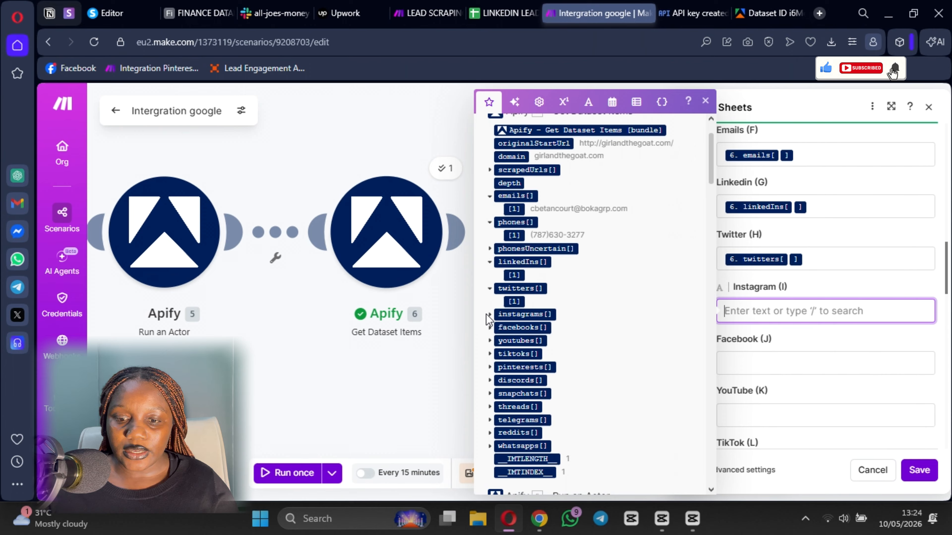
{"action": "left_click", "coordinate": [489, 314]}
{"action": "left_click", "coordinate": [520, 327]}
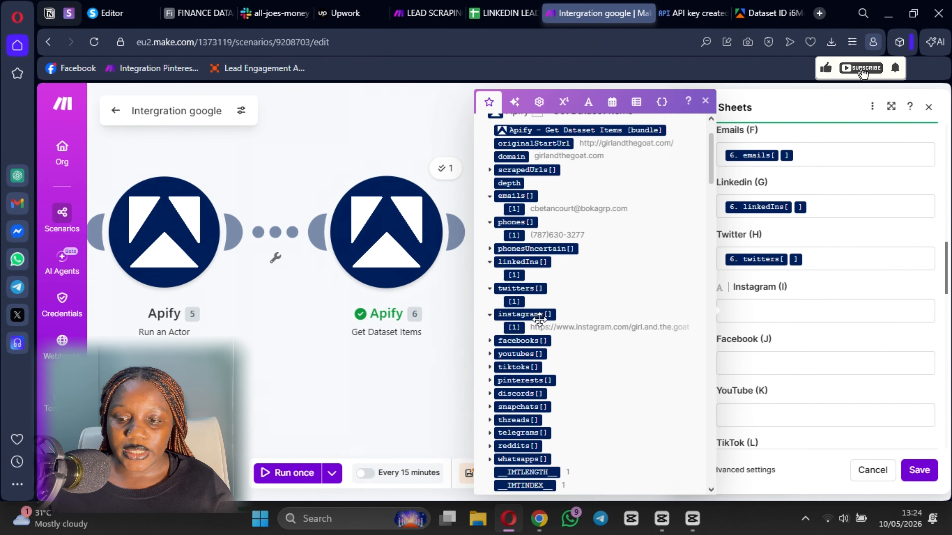
{"action": "scroll", "coordinate": [640, 279], "scroll_direction": "down", "scroll_amount": 3}
{"action": "left_click", "coordinate": [767, 359]}
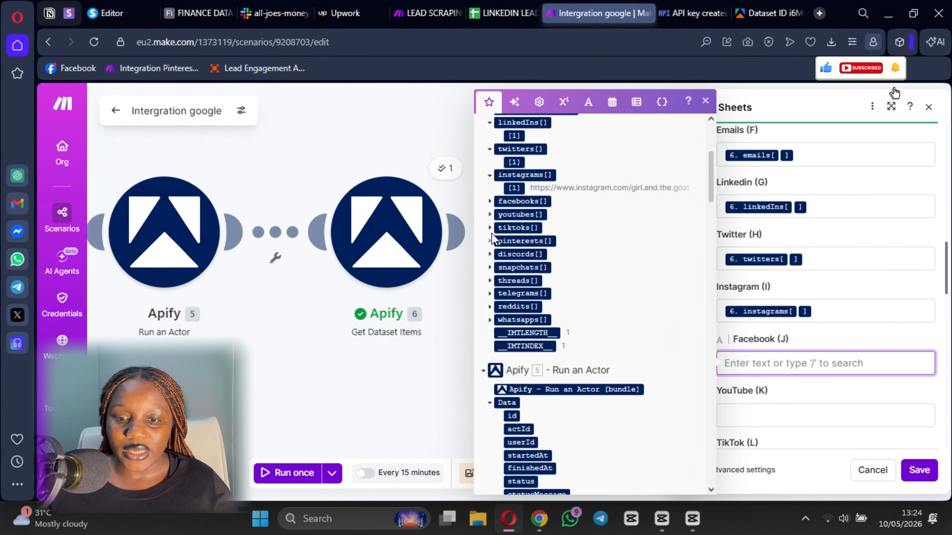
{"action": "left_click", "coordinate": [490, 202]}
{"action": "left_click", "coordinate": [514, 214]}
{"action": "scroll", "coordinate": [759, 276], "scroll_direction": "down", "scroll_amount": 4}
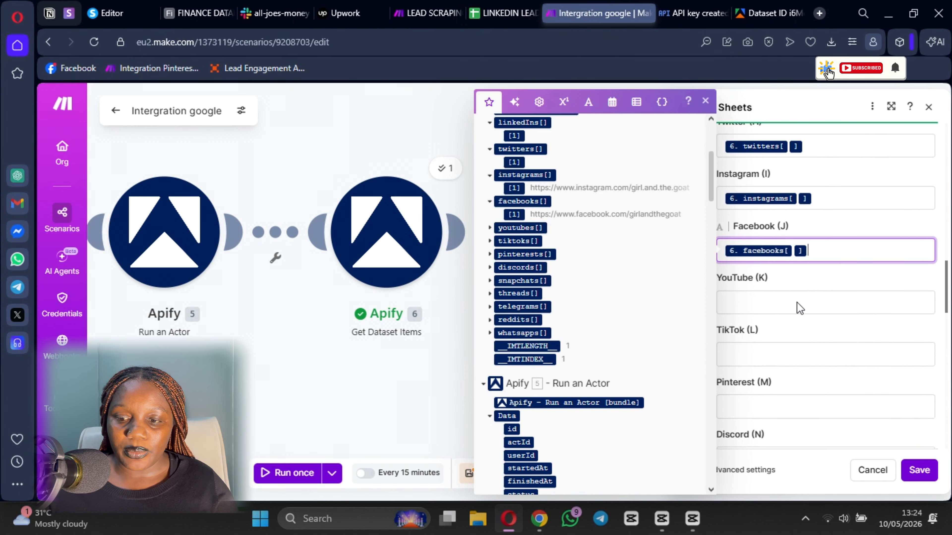
{"action": "left_click", "coordinate": [759, 276]}
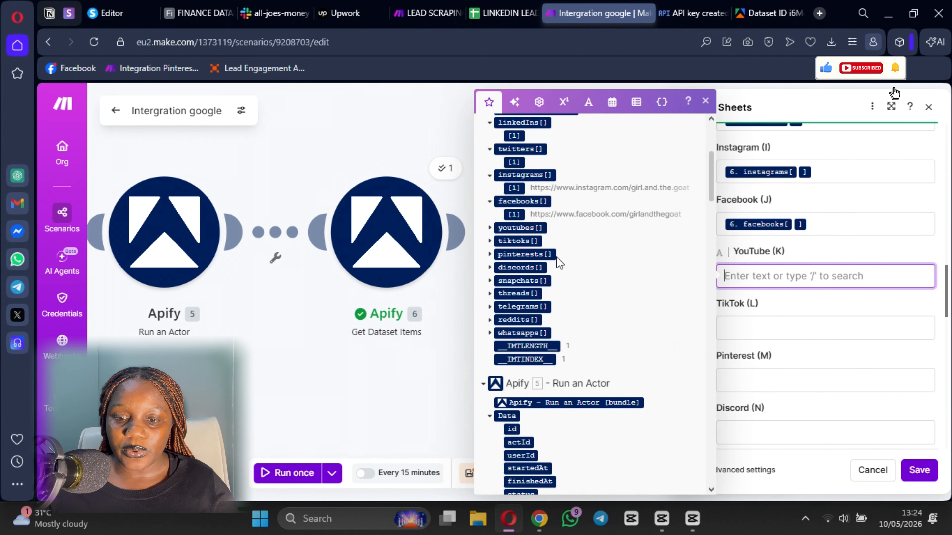
{"action": "left_click", "coordinate": [489, 228]}
{"action": "left_click", "coordinate": [513, 240]}
{"action": "left_click", "coordinate": [731, 326]}
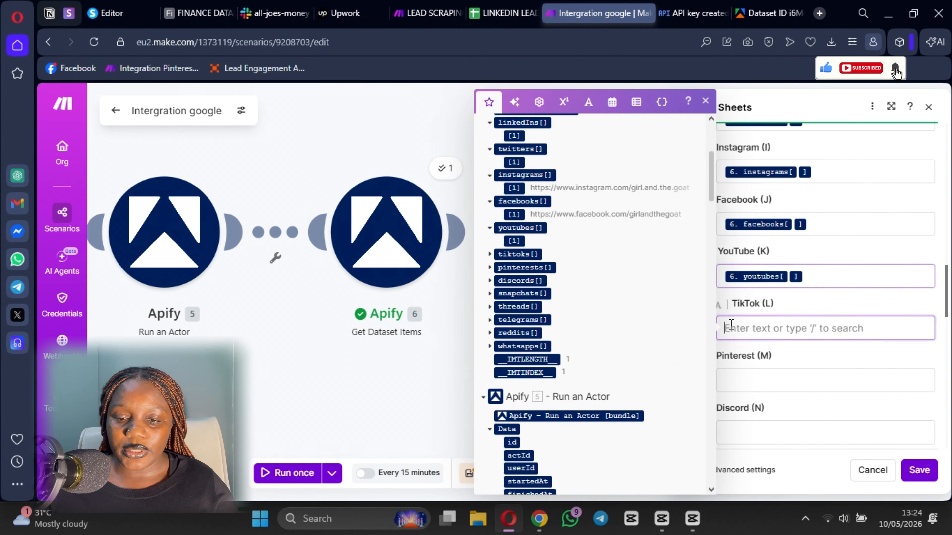
{"action": "left_click", "coordinate": [489, 254]}
- Map the Apify TikTok, Pinterest, Discord and Snapchat links into their sheet columns
{"action": "left_click", "coordinate": [513, 267]}
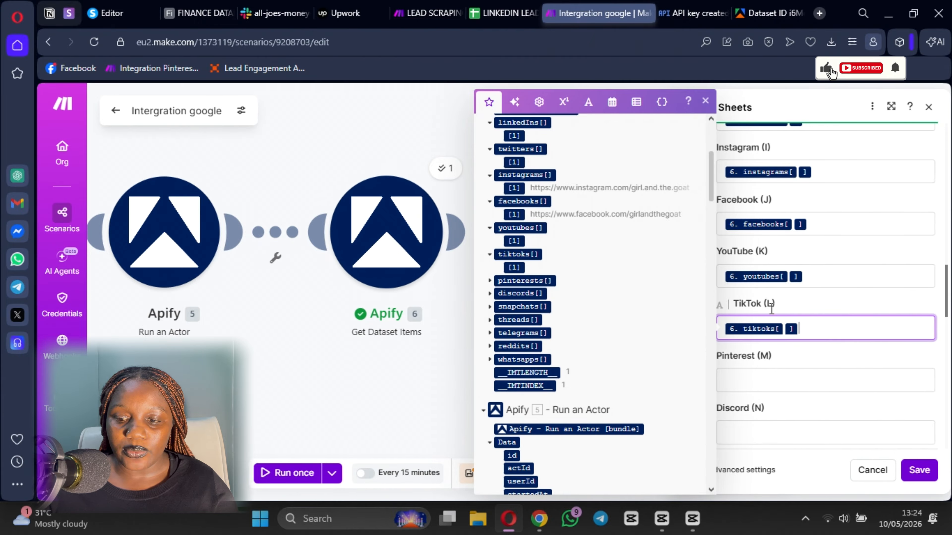
{"action": "scroll", "coordinate": [745, 322], "scroll_direction": "down", "scroll_amount": 3}
{"action": "left_click", "coordinate": [748, 242]}
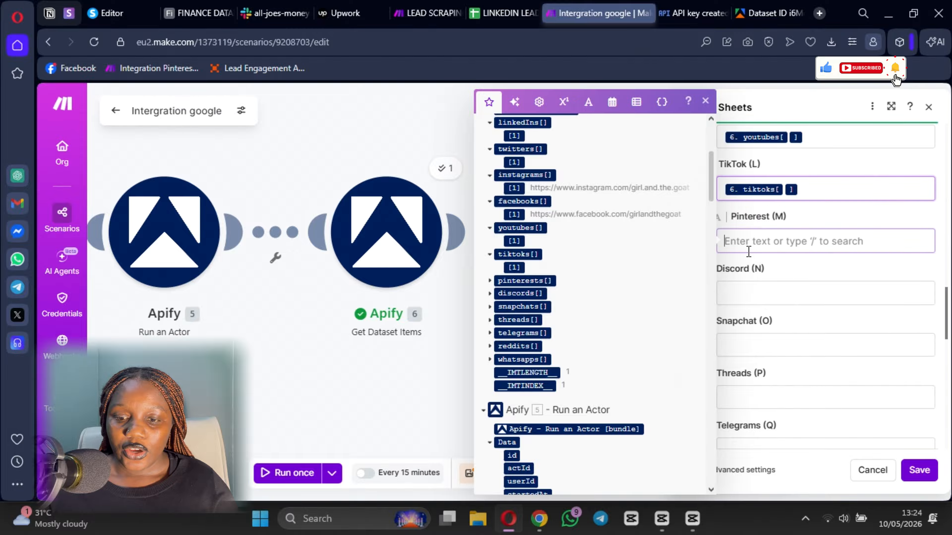
{"action": "left_click", "coordinate": [489, 280]}
{"action": "left_click", "coordinate": [514, 294]}
{"action": "left_click", "coordinate": [767, 291]}
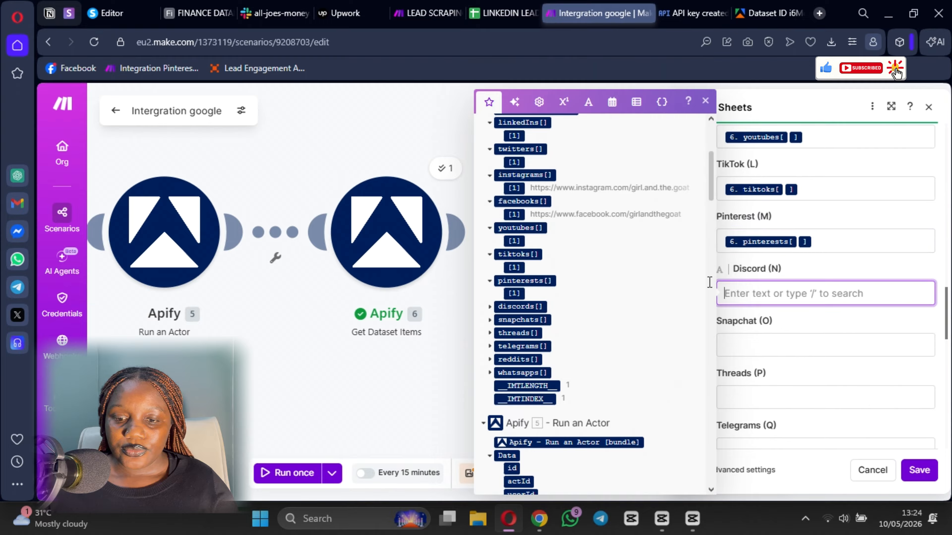
{"action": "left_click", "coordinate": [489, 307]}
{"action": "left_click", "coordinate": [514, 320]}
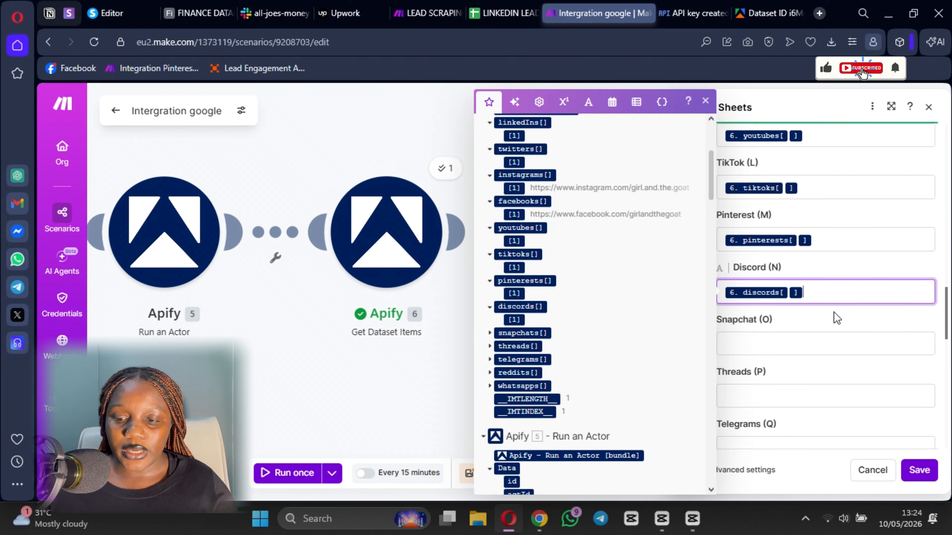
{"action": "left_click", "coordinate": [833, 330]}
{"action": "left_click", "coordinate": [490, 333]}
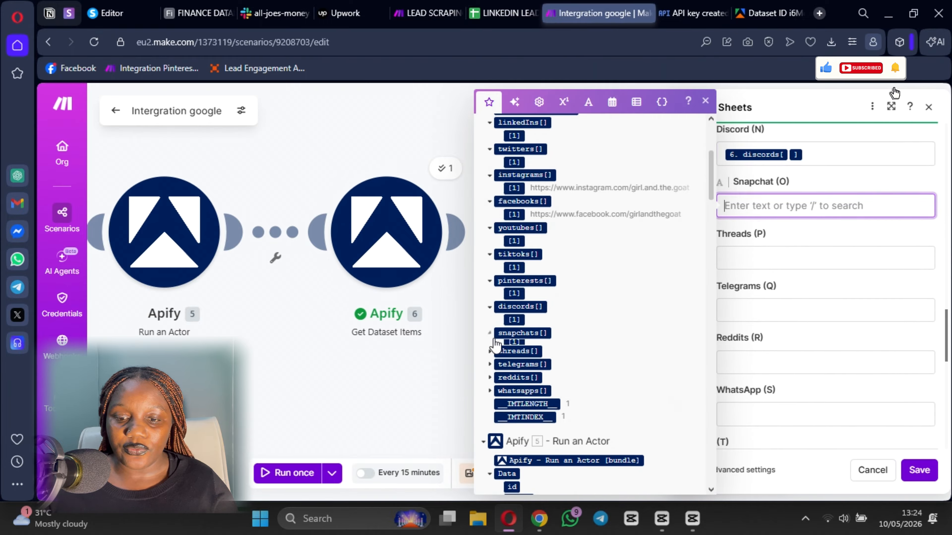
{"action": "left_click", "coordinate": [514, 346]}
- Map the Threads and Telegrams links, clear the wrong Reddits value, and map the Reddit link
{"action": "left_click", "coordinate": [755, 262]}
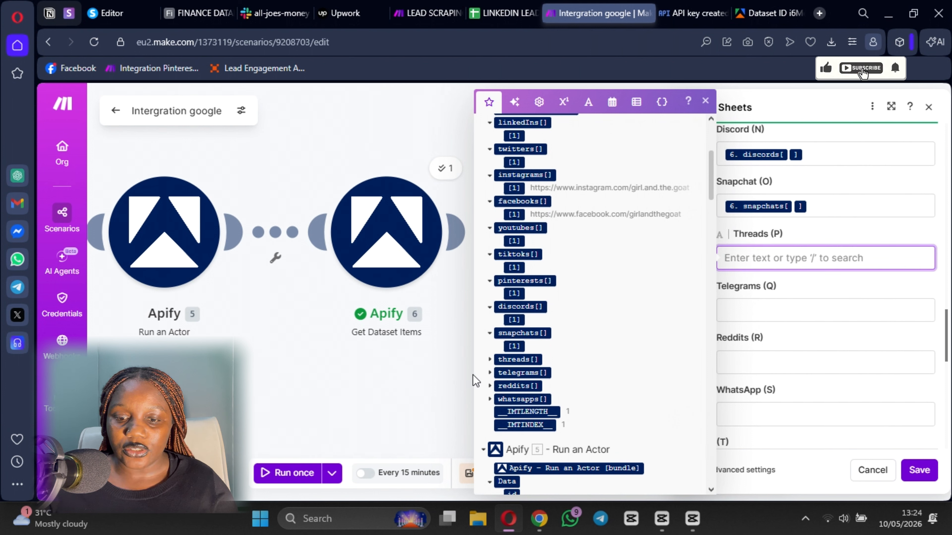
{"action": "left_click", "coordinate": [495, 360]}
{"action": "left_click", "coordinate": [489, 360]}
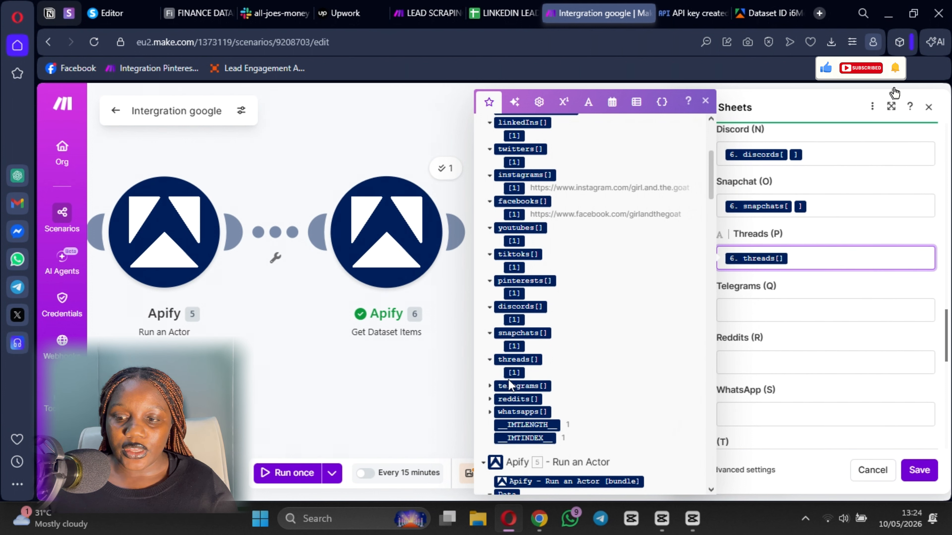
{"action": "left_click", "coordinate": [751, 311]}
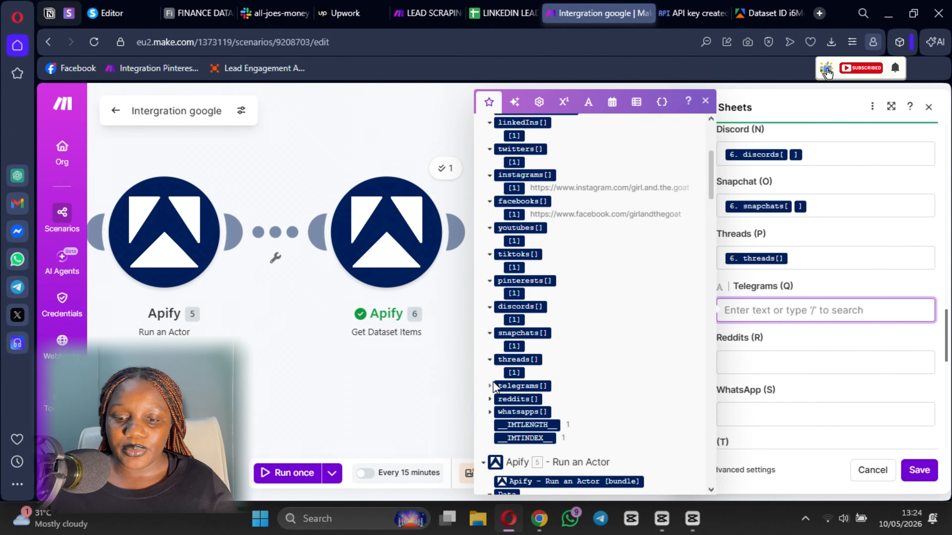
{"action": "left_click", "coordinate": [490, 386]}
{"action": "left_click", "coordinate": [521, 404]}
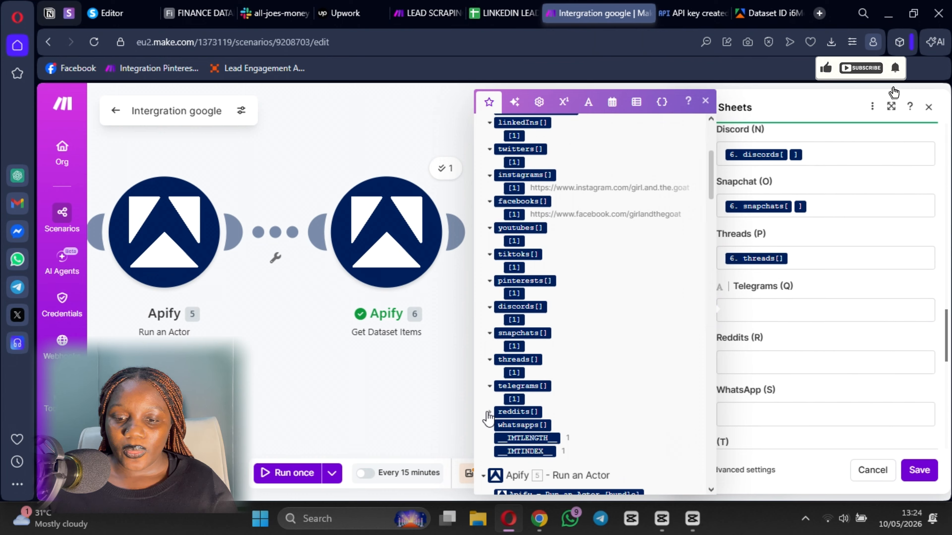
{"action": "left_click", "coordinate": [768, 366]}
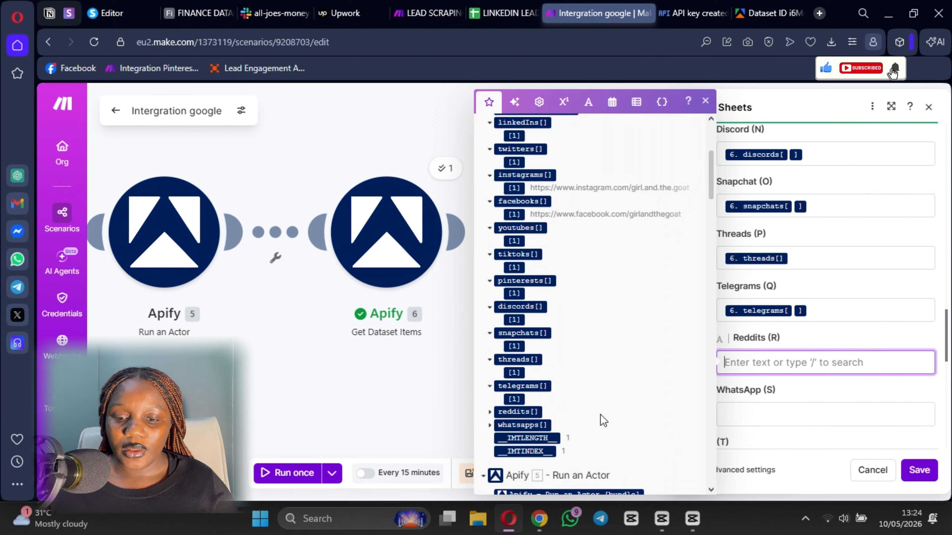
{"action": "left_click", "coordinate": [514, 398]}
{"action": "key", "text": "BackSpace"}
{"action": "key", "text": "BackSpace"}
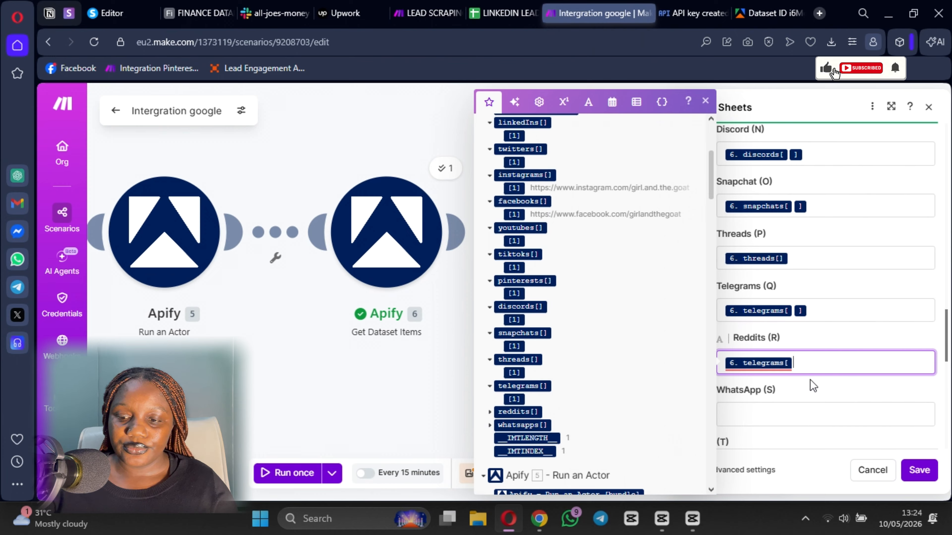
{"action": "scroll", "coordinate": [812, 385], "scroll_direction": "down", "scroll_amount": 3}
{"action": "scroll", "coordinate": [494, 295], "scroll_direction": "down", "scroll_amount": 3}
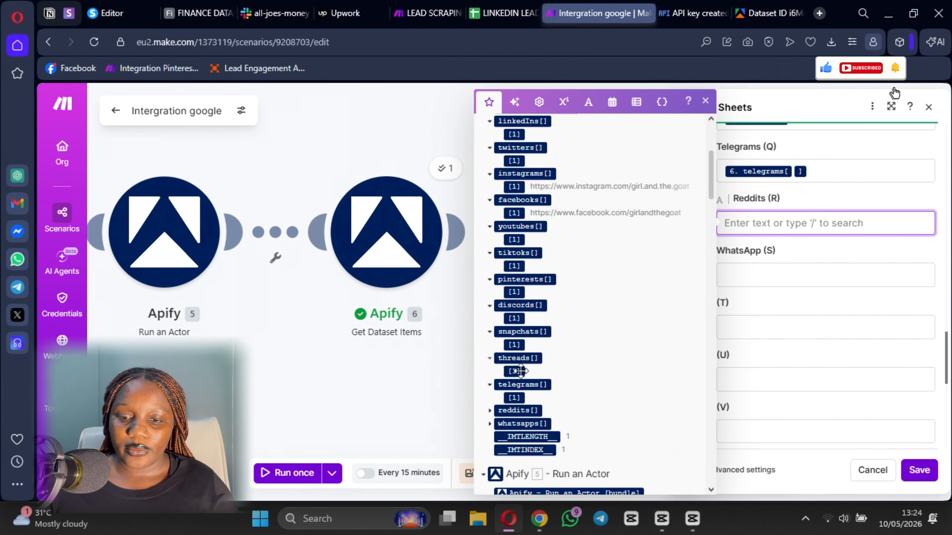
{"action": "left_click", "coordinate": [489, 272]}
{"action": "left_click", "coordinate": [513, 286]}
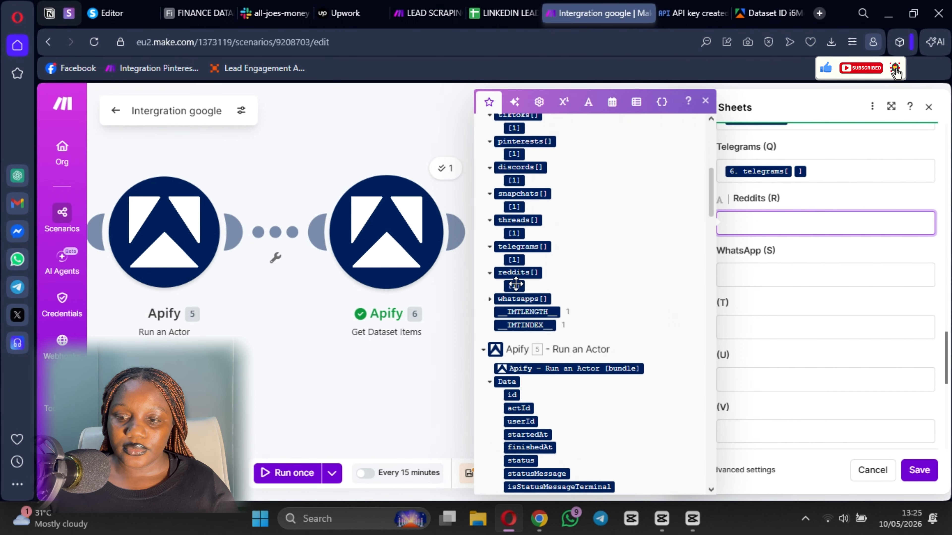
- Map the WhatsApp link into its column and save the Google Sheets row settings
{"action": "left_click", "coordinate": [779, 286]}
{"action": "left_click", "coordinate": [525, 299]}
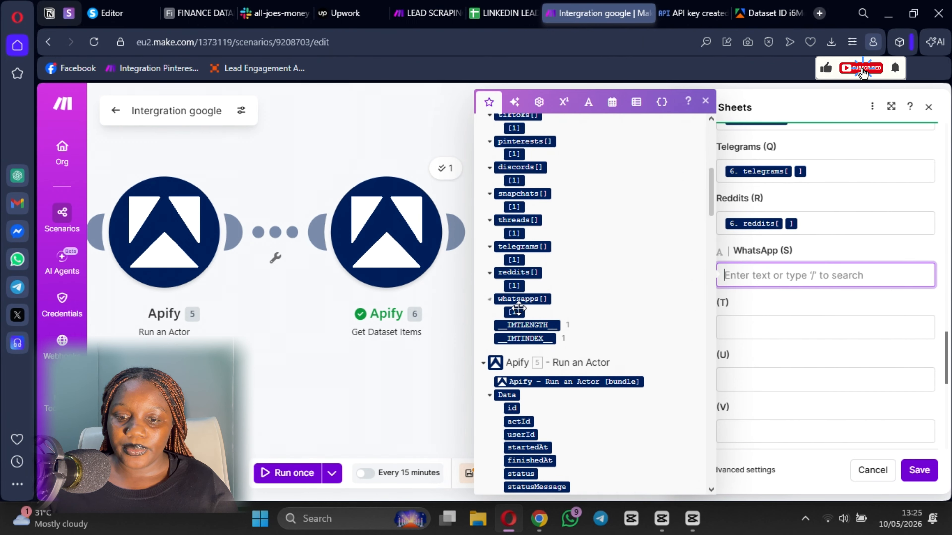
{"action": "left_click", "coordinate": [515, 312]}
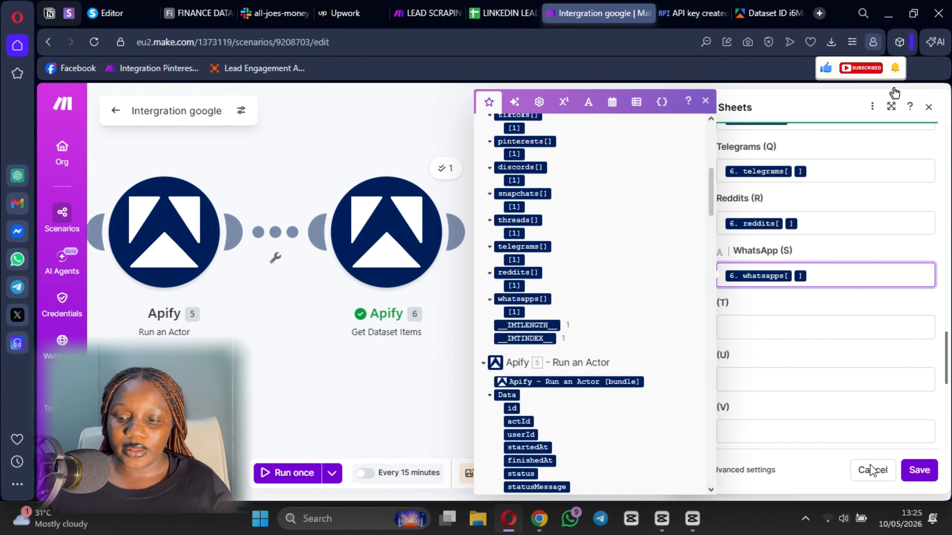
{"action": "left_click", "coordinate": [924, 473]}
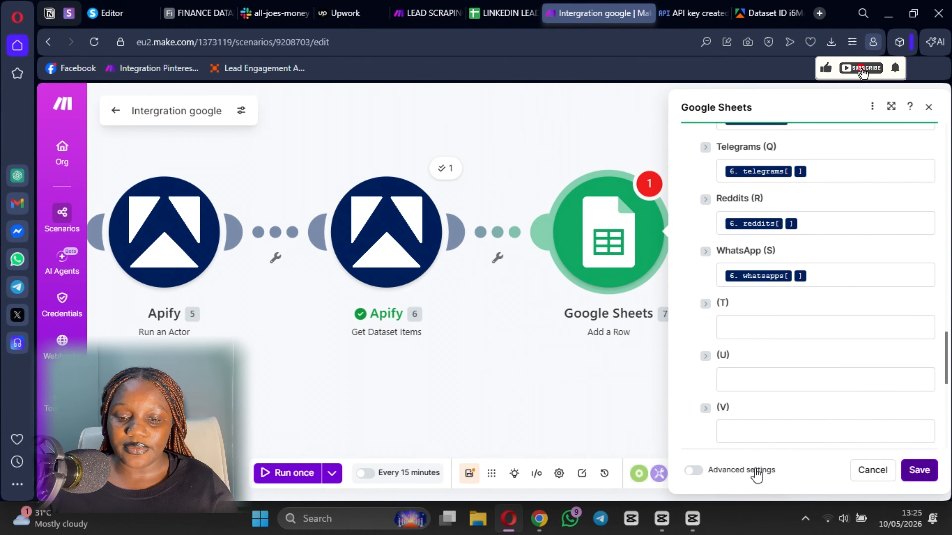
- Save the scenario, auto-align the five modules, and run it once
{"action": "left_click", "coordinate": [470, 473]}
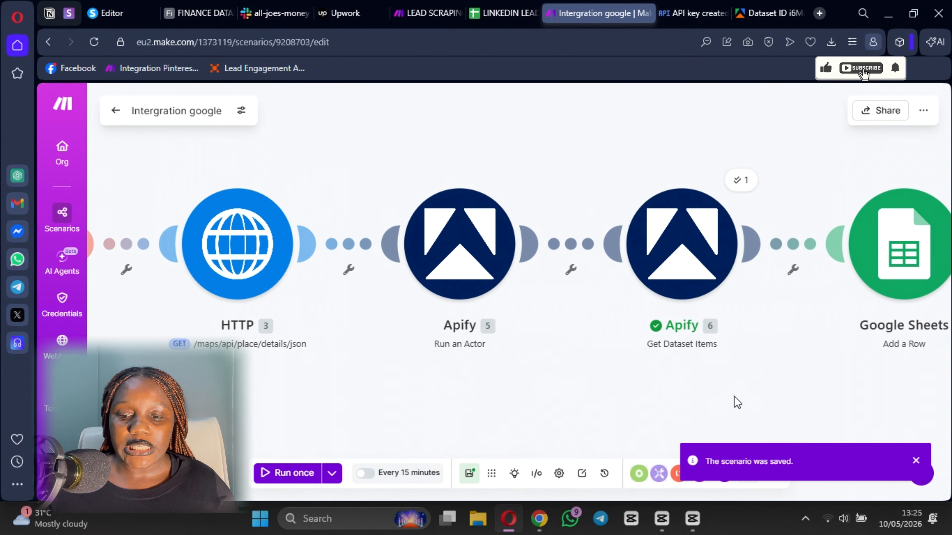
{"action": "left_click", "coordinate": [493, 481]}
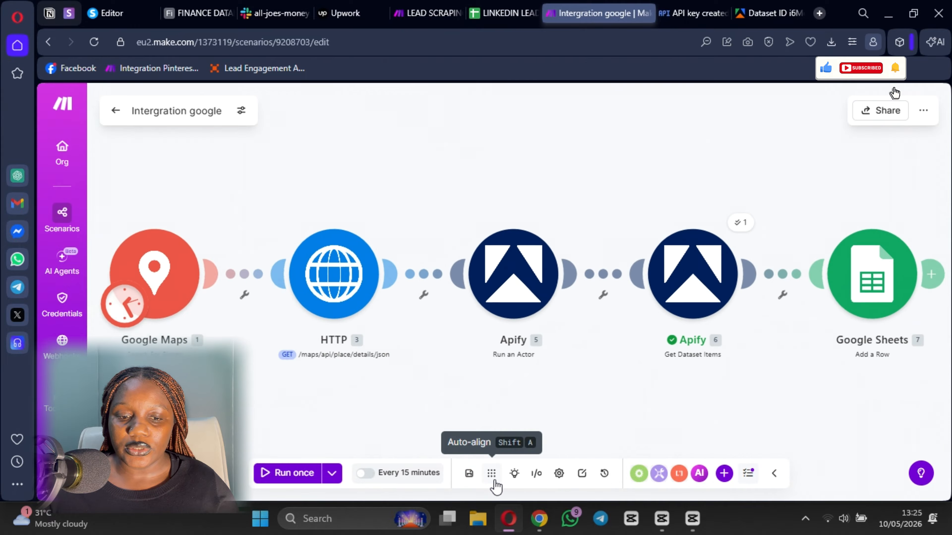
{"action": "left_click", "coordinate": [274, 473]}
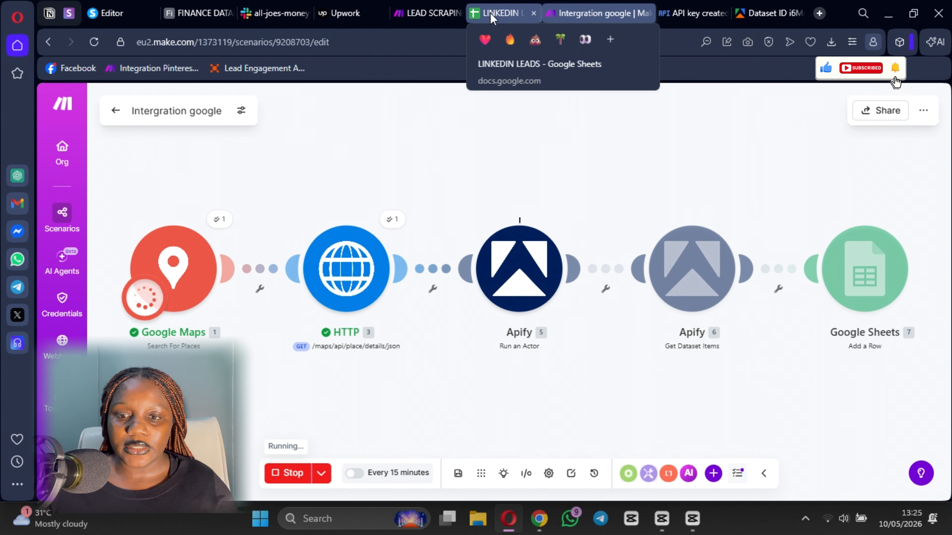
- Check the LINKEDIN LEADS sheet for the new lead in row 12, then return to Make
{"action": "left_click", "coordinate": [500, 11]}
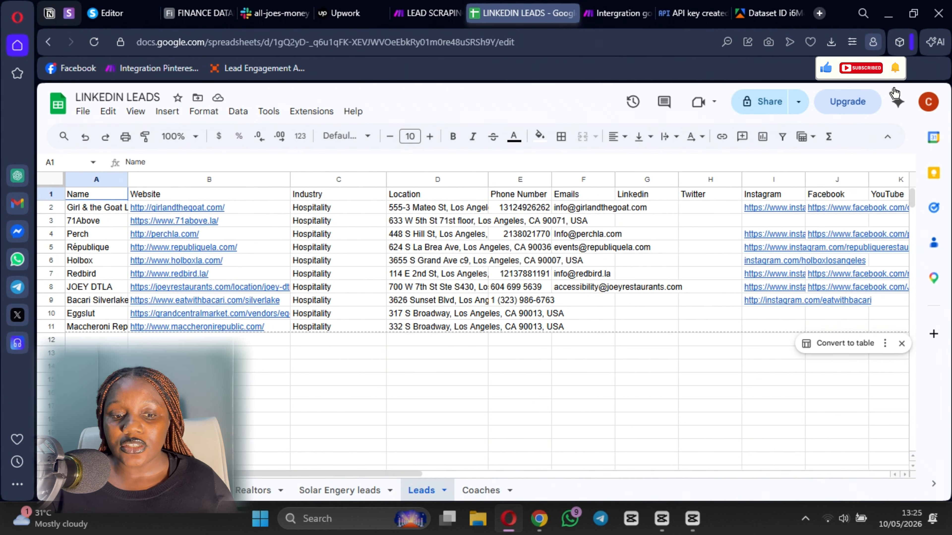
{"action": "left_click", "coordinate": [205, 366]}
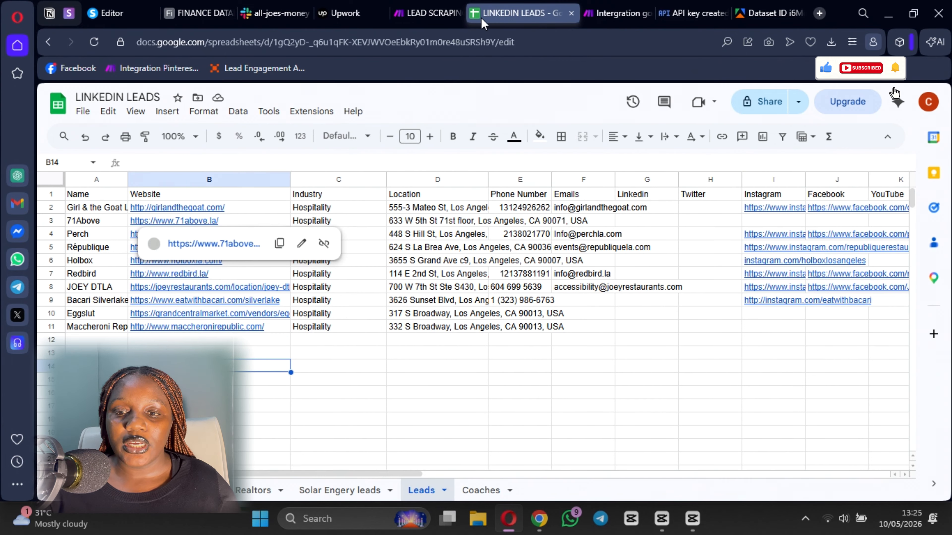
{"action": "left_click", "coordinate": [608, 14]}
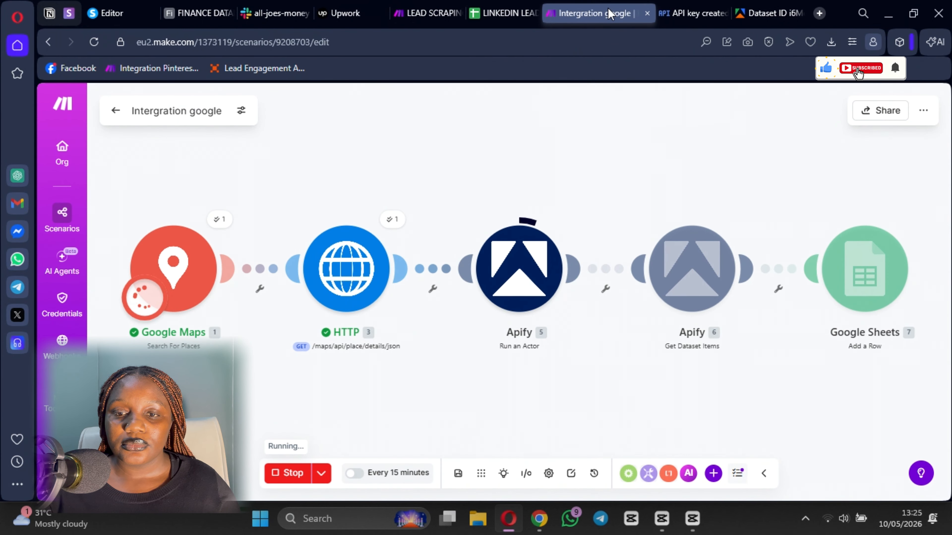
{"action": "left_click", "coordinate": [498, 17]}
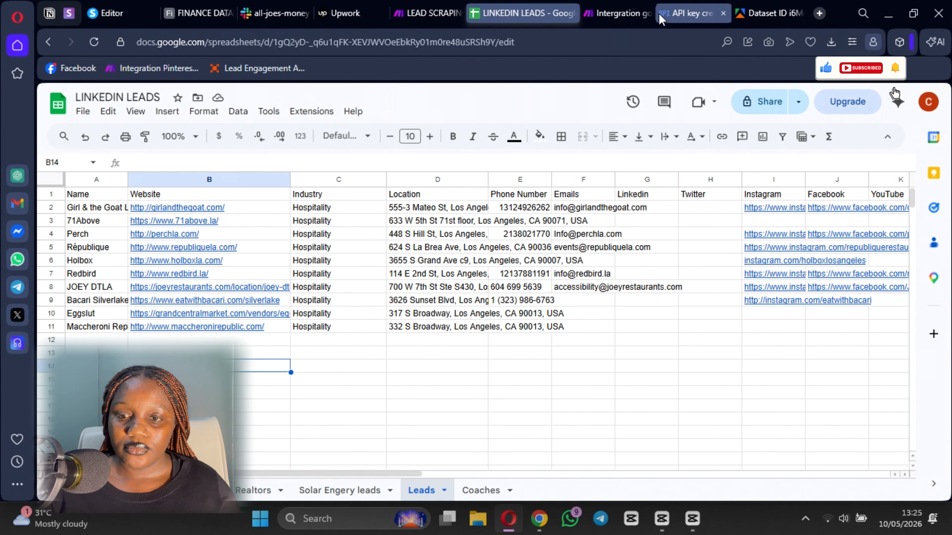
{"action": "left_click", "coordinate": [605, 13]}
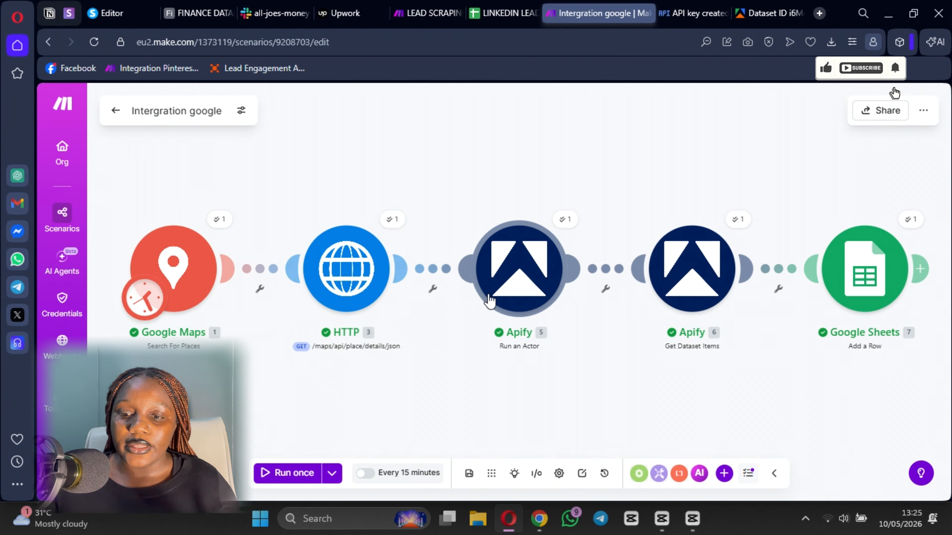
{"action": "left_click", "coordinate": [499, 13]}
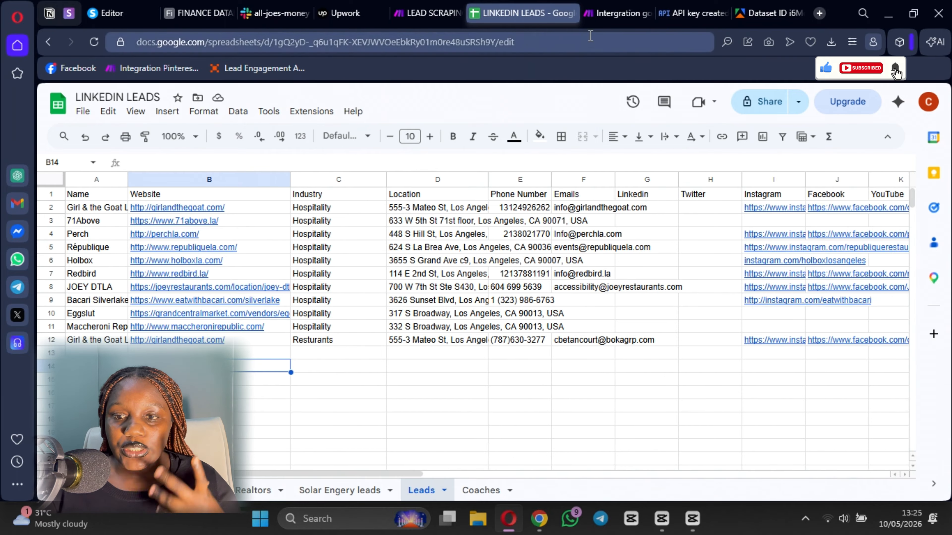
{"action": "left_click", "coordinate": [604, 13]}
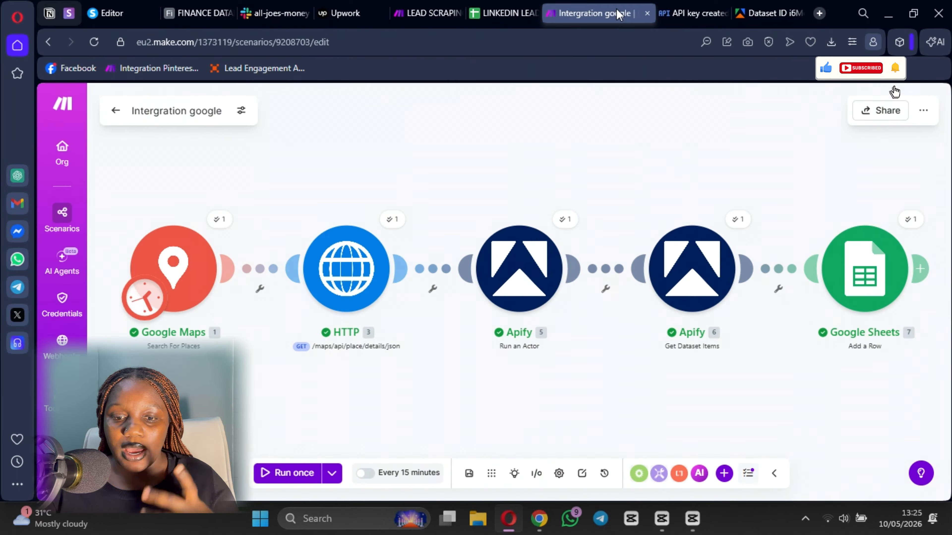
- Open the Google Maps Search For Places settings and scroll to the Limit of 1
{"action": "left_click", "coordinate": [154, 264]}
{"action": "scroll", "coordinate": [330, 375], "scroll_direction": "down", "scroll_amount": 5}
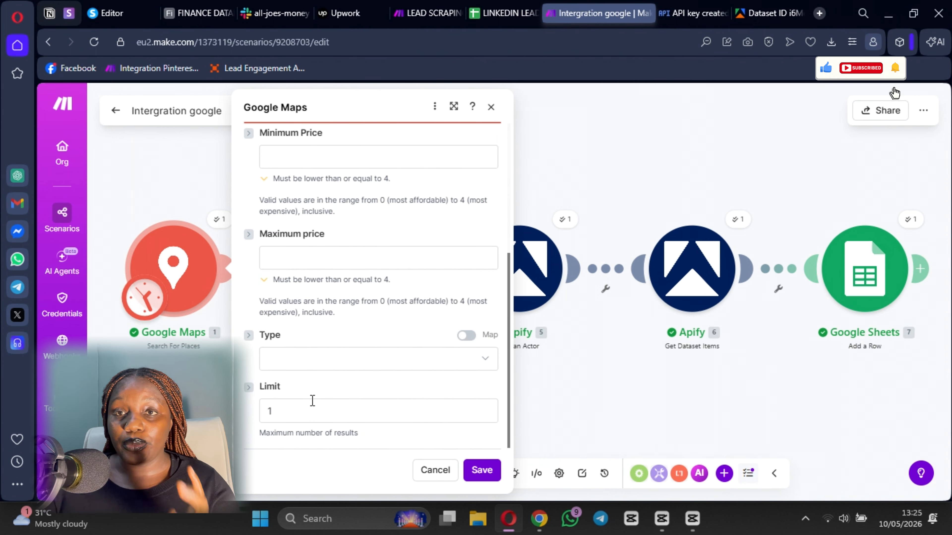